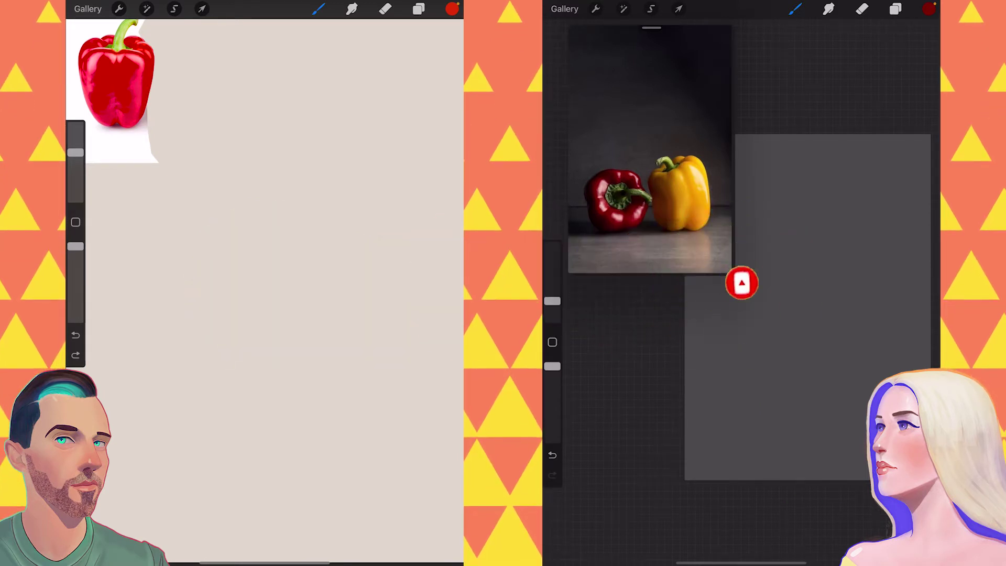
# Show the still life's layers list, beside the pepper reference photo and gray canvas.
pyautogui.click(895, 9)
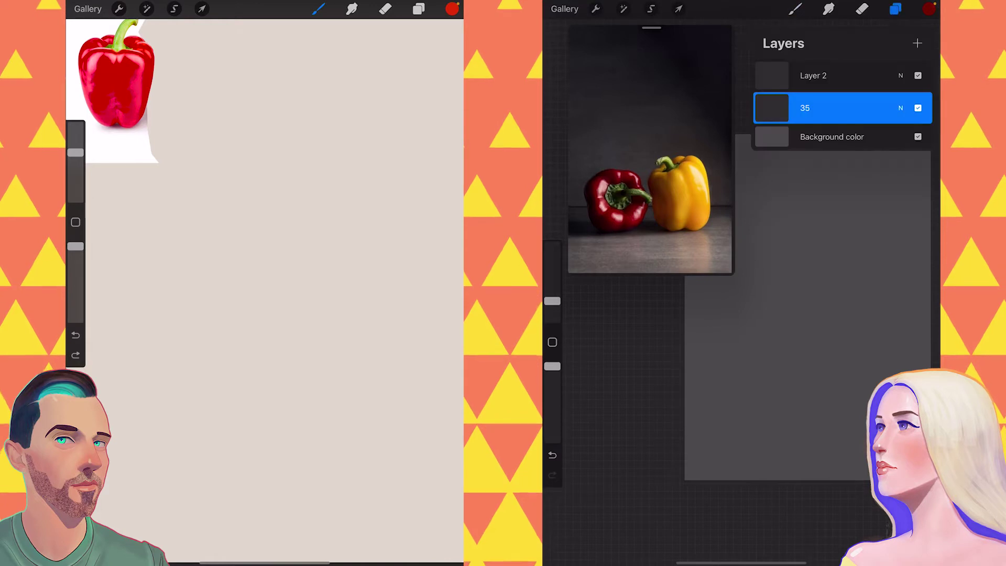
# Eyedrop a dark colour from the reference photo's background.
pyautogui.click(896, 9)
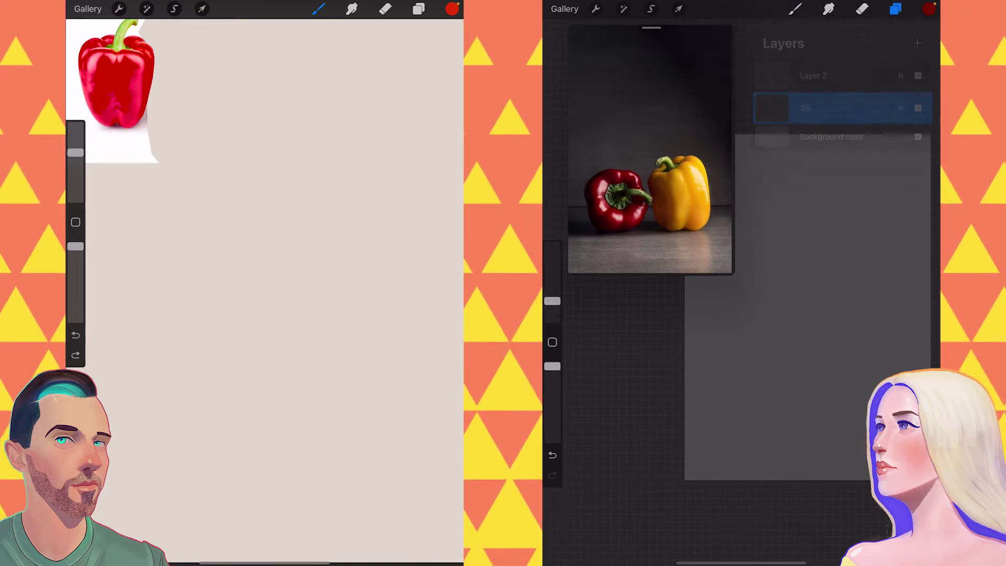
pyautogui.click(930, 9)
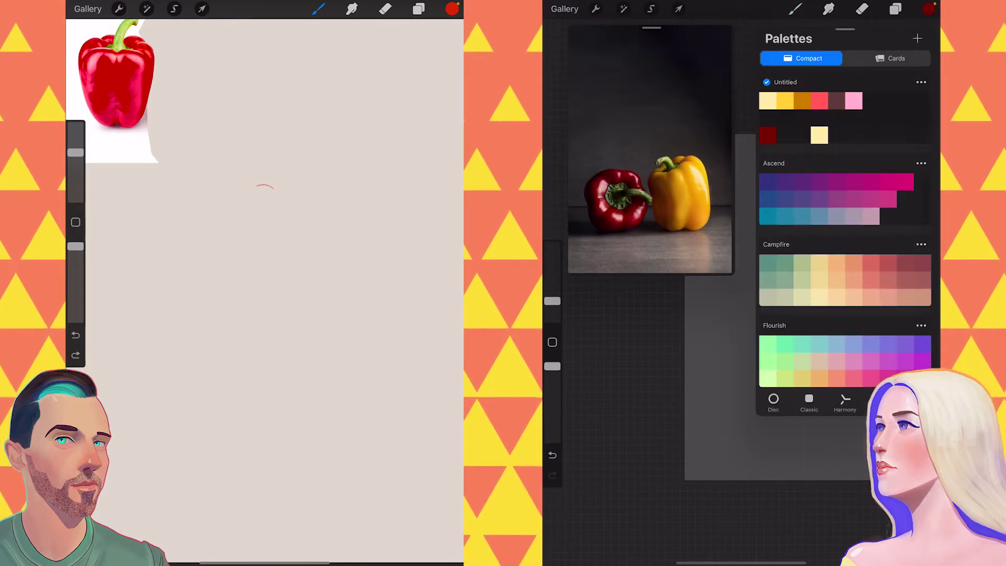
pyautogui.click(896, 9)
pyautogui.click(896, 9)
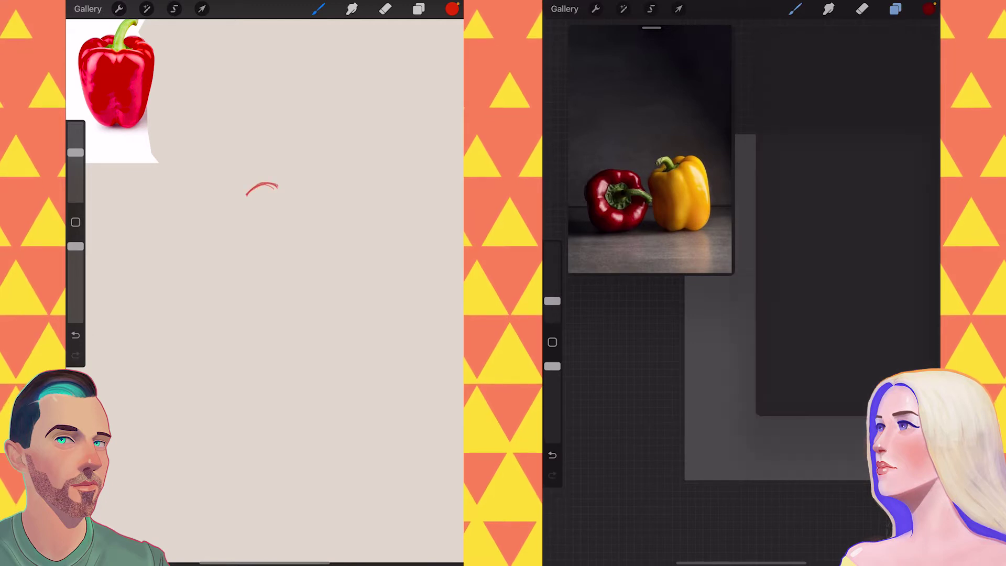
pyautogui.click(929, 9)
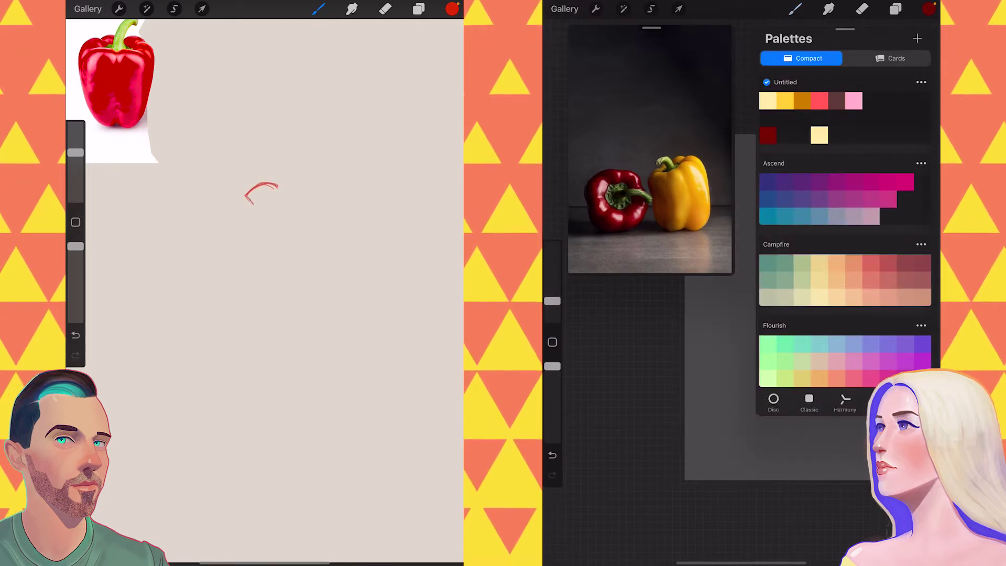
pyautogui.click(583, 205)
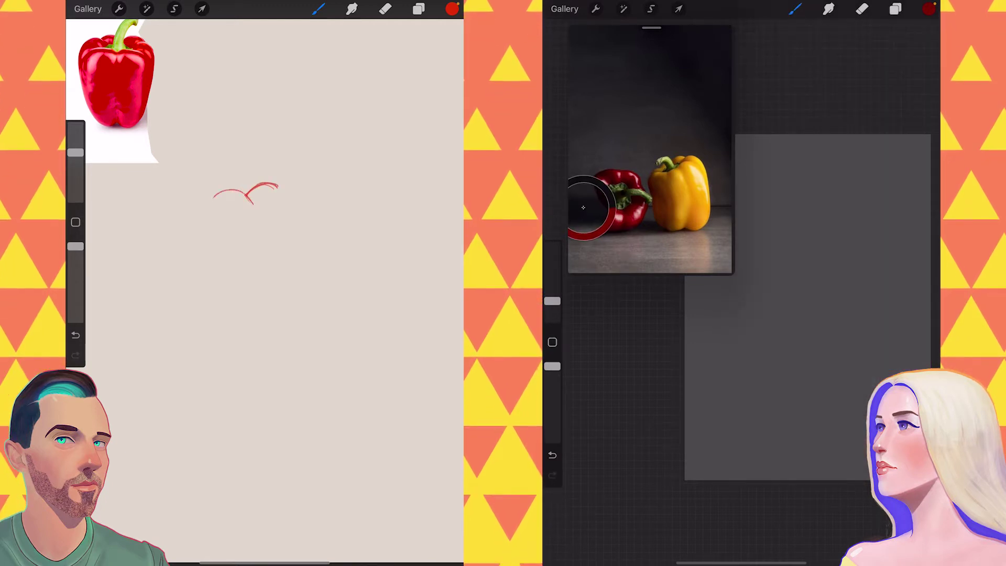
pyautogui.moveTo(213, 197); pyautogui.dragTo(197, 221)
# Paint a dark horizontal band across the canvas with the Flat Brush at 51%.
pyautogui.click(796, 9)
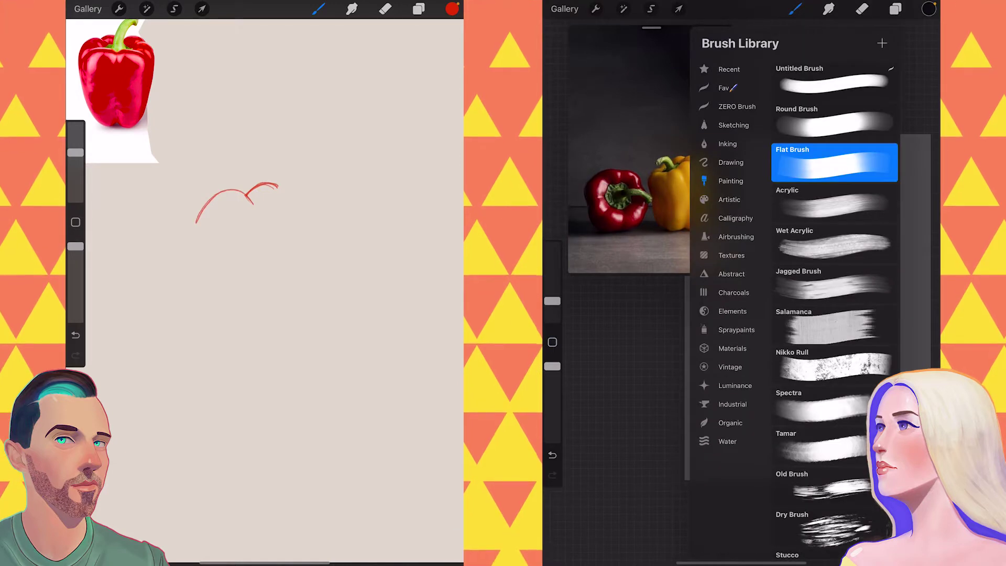
pyautogui.click(553, 301)
pyautogui.moveTo(553, 301); pyautogui.dragTo(553, 268)
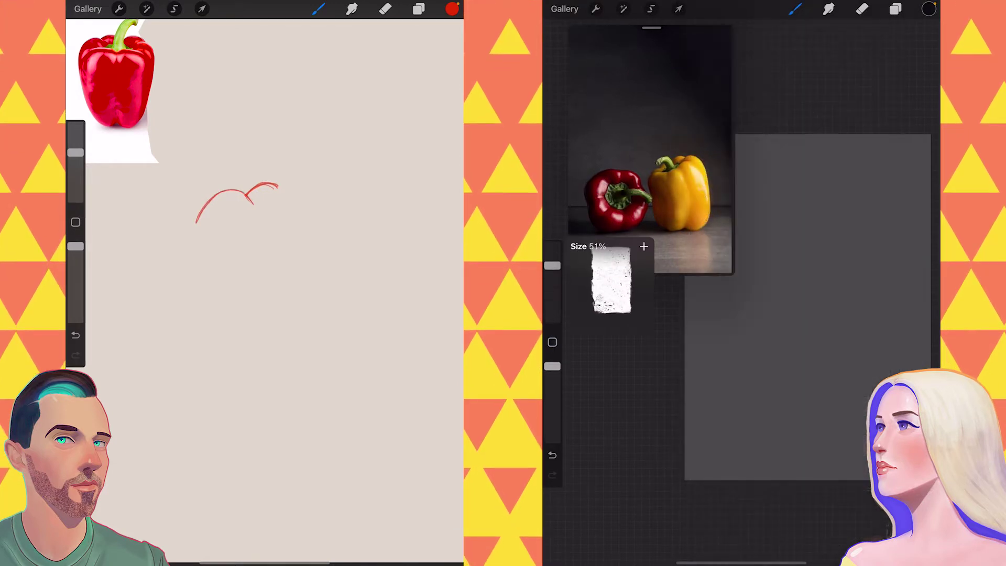
pyautogui.moveTo(687, 390); pyautogui.dragTo(931, 394)
pyautogui.scroll(-2, 254, 278)
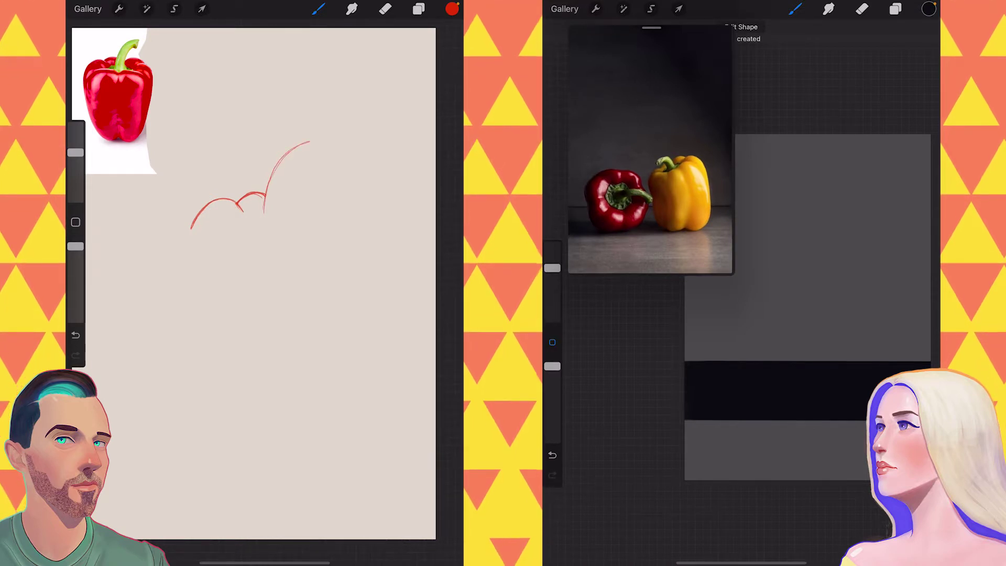
pyautogui.click(692, 235)
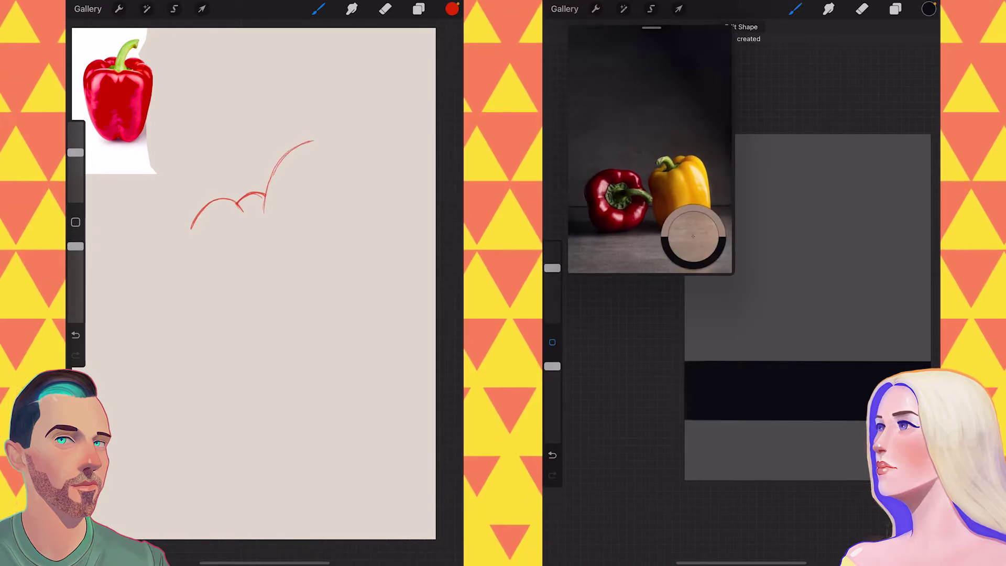
# Paint tan across the lower grey block and enlarge the brush.
pyautogui.moveTo(687, 446); pyautogui.dragTo(863, 443)
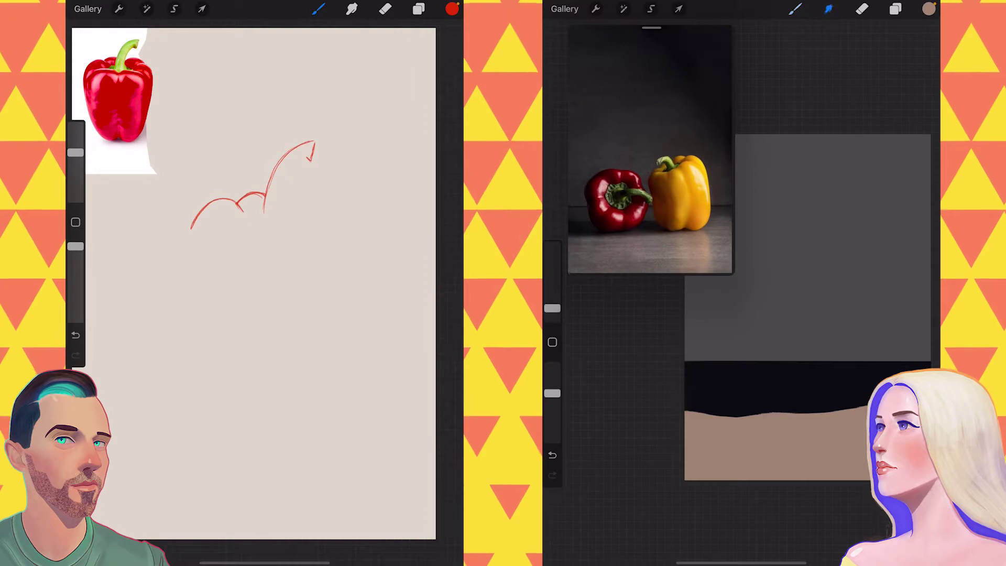
pyautogui.moveTo(553, 309); pyautogui.dragTo(553, 283)
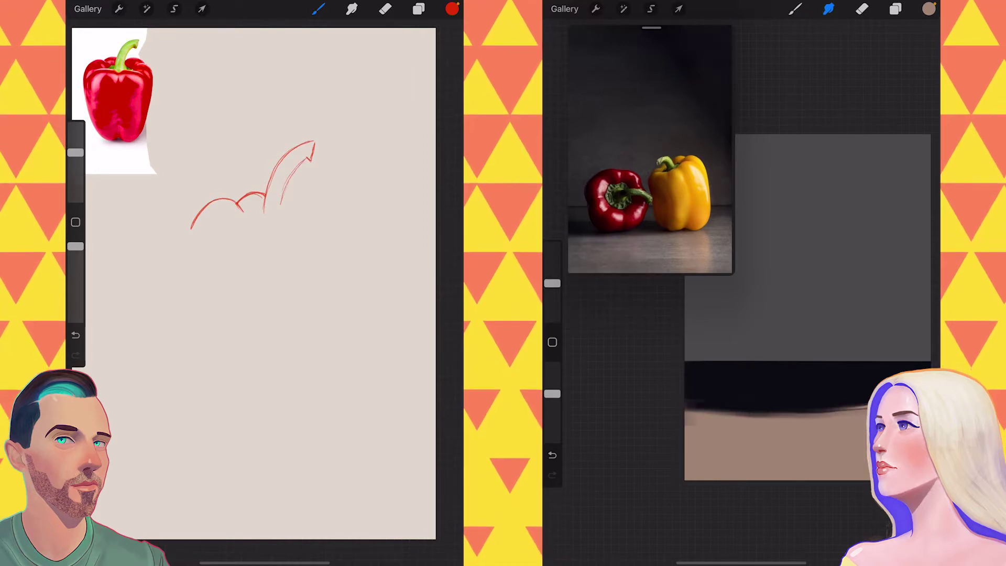
pyautogui.click(929, 9)
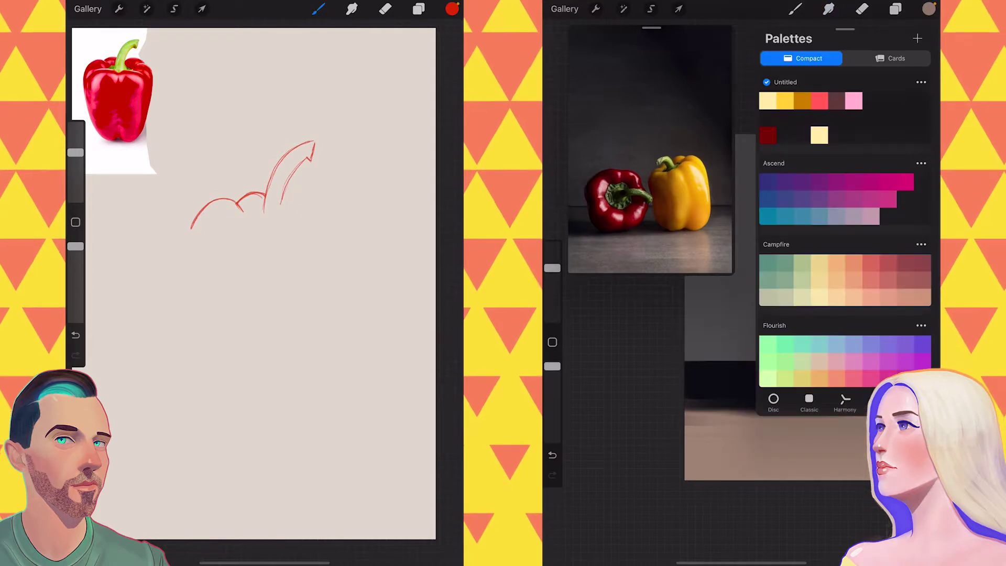
pyautogui.click(795, 9)
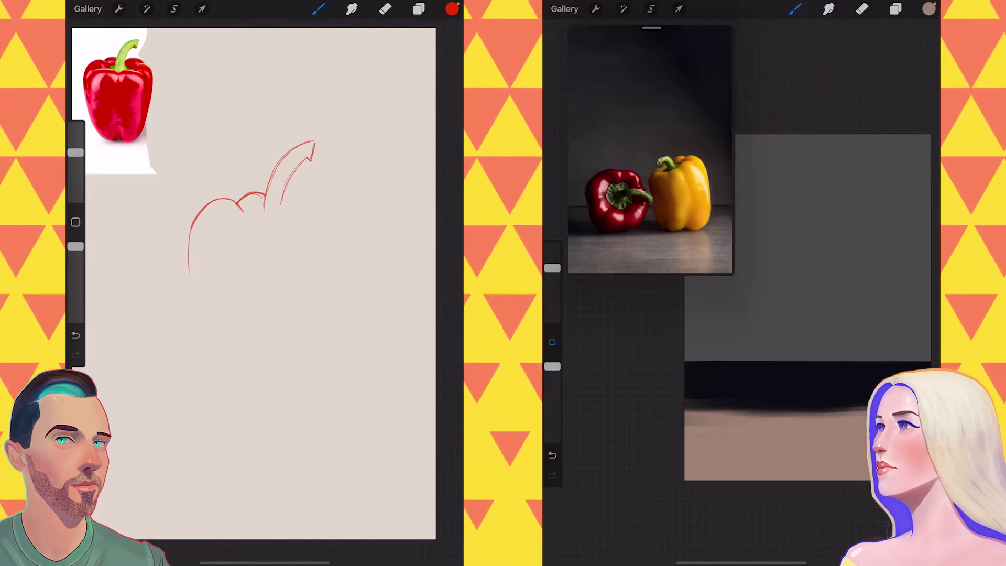
# Add darker shading and a lighter brown stroke along the tabletop band.
pyautogui.click(650, 157)
pyautogui.click(553, 343)
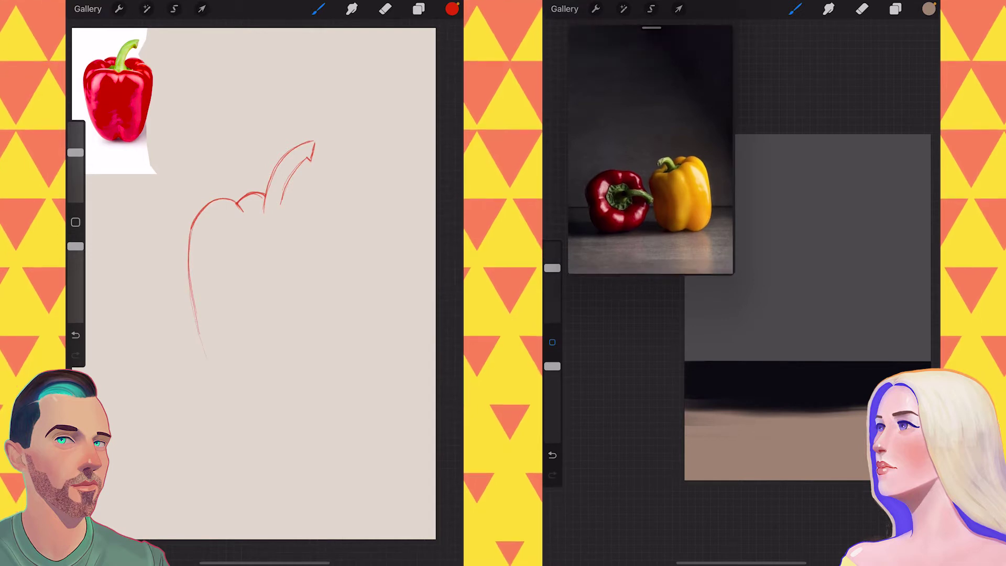
pyautogui.click(626, 247)
pyautogui.moveTo(207, 361); pyautogui.dragTo(228, 390)
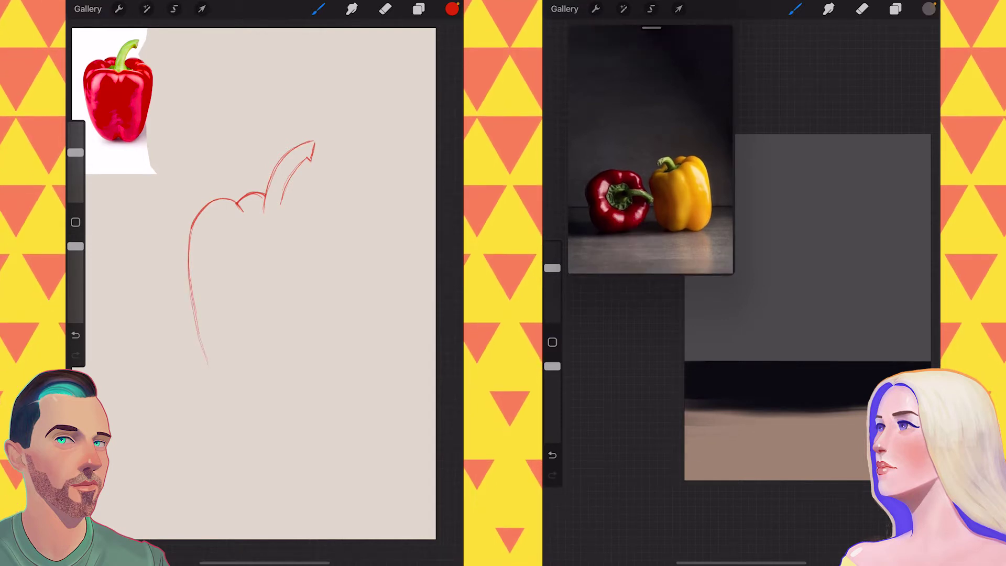
pyautogui.moveTo(686, 435); pyautogui.dragTo(868, 435)
pyautogui.moveTo(228, 390); pyautogui.dragTo(234, 394)
pyautogui.moveTo(686, 469); pyautogui.dragTo(870, 471)
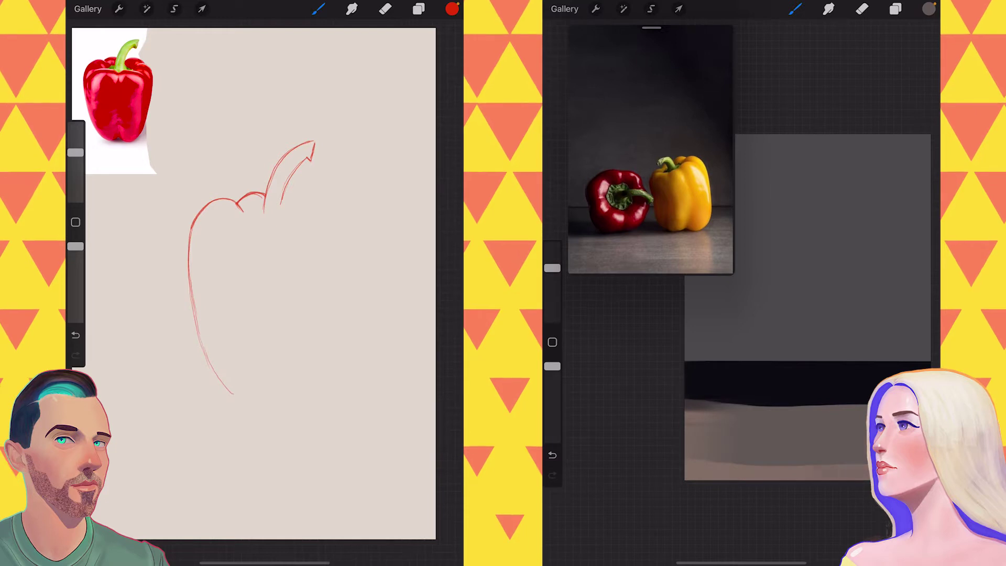
pyautogui.moveTo(687, 399); pyautogui.dragTo(875, 396)
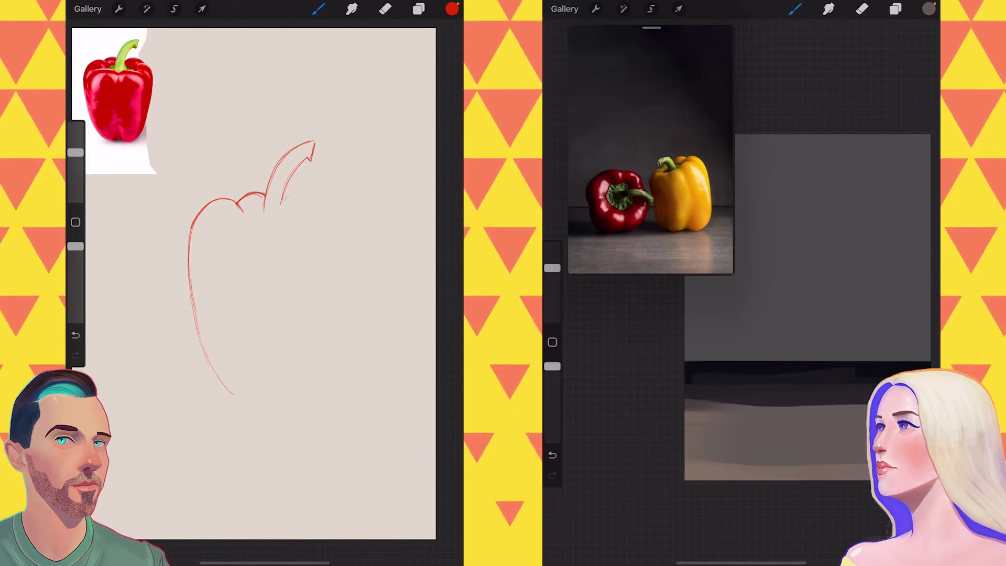
pyautogui.scroll(-3, 818, 252)
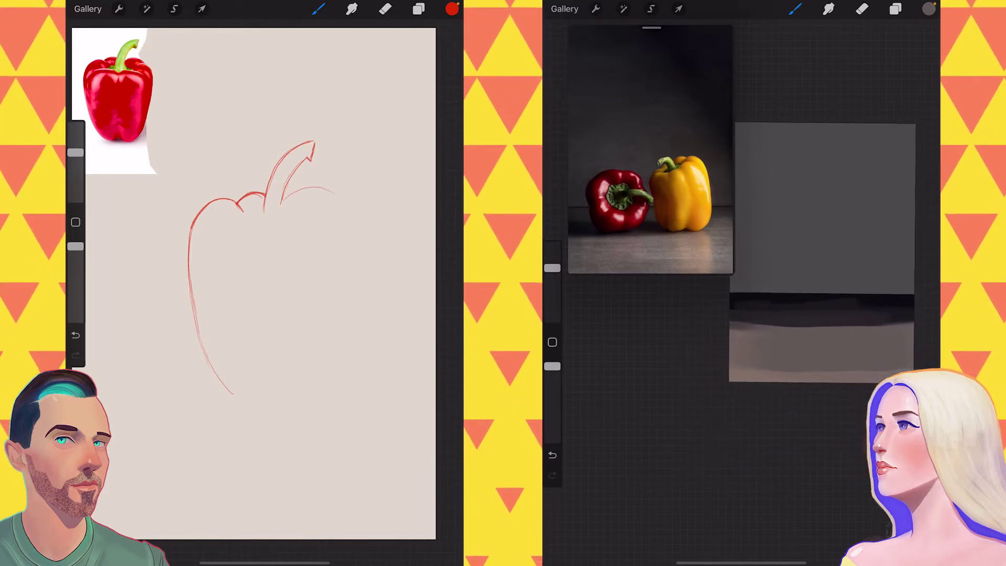
pyautogui.moveTo(317, 188); pyautogui.dragTo(336, 194)
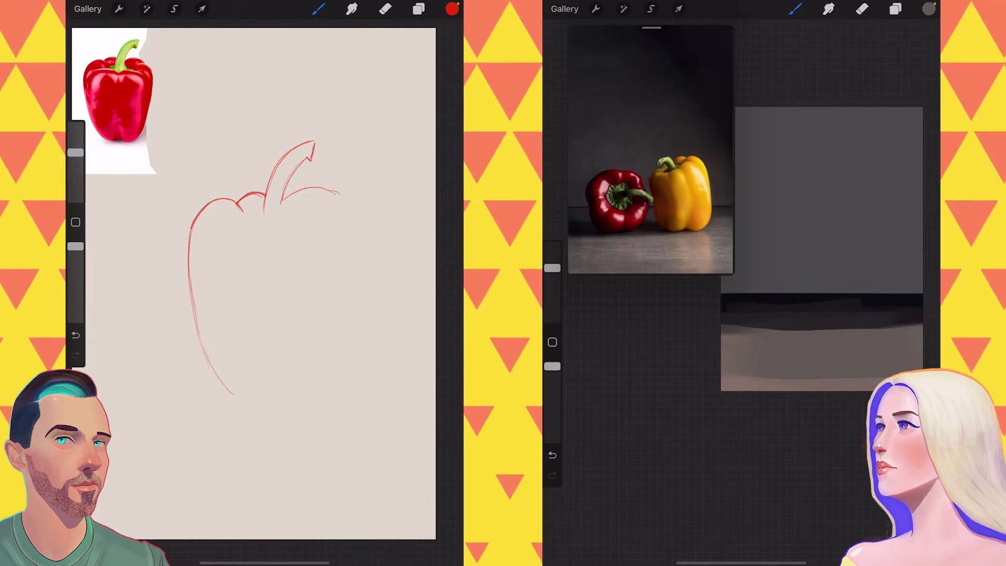
# Move Layer 2 below layer 35 in the Layers panel.
pyautogui.click(896, 9)
pyautogui.click(828, 75)
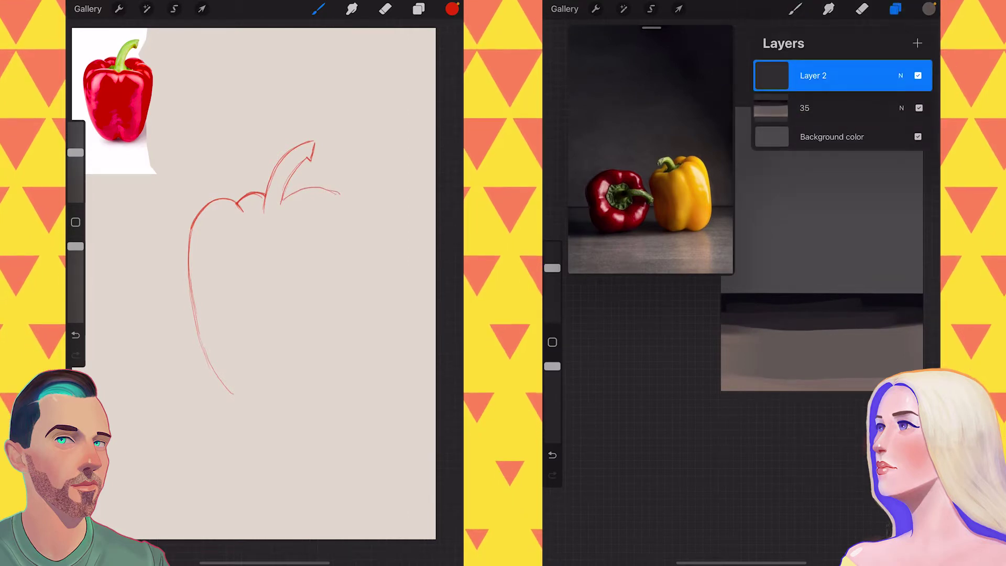
pyautogui.moveTo(829, 76); pyautogui.dragTo(828, 108)
pyautogui.moveTo(315, 207); pyautogui.dragTo(367, 202)
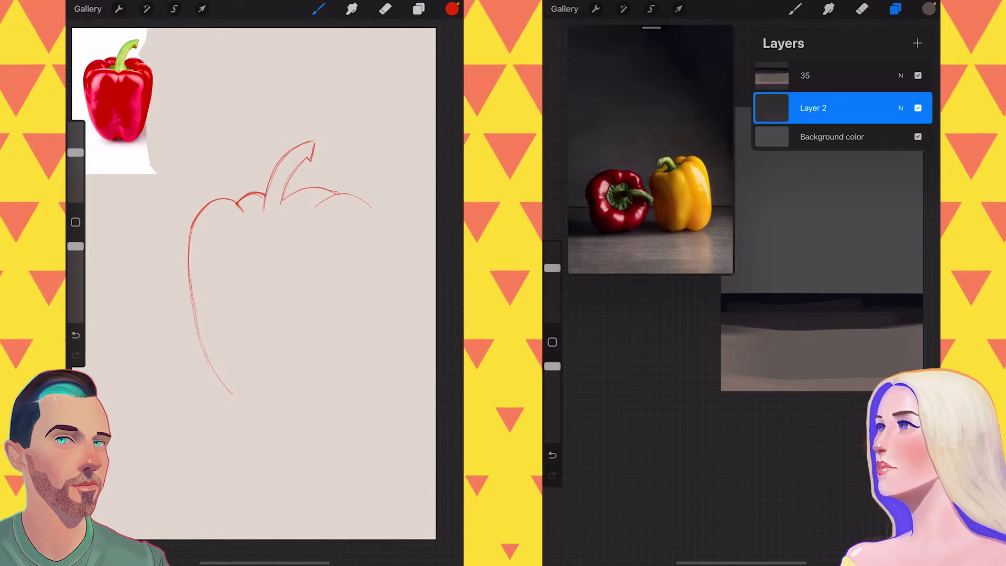
# Pick light grey from the colour wheel and paint jagged wall strokes.
pyautogui.click(929, 9)
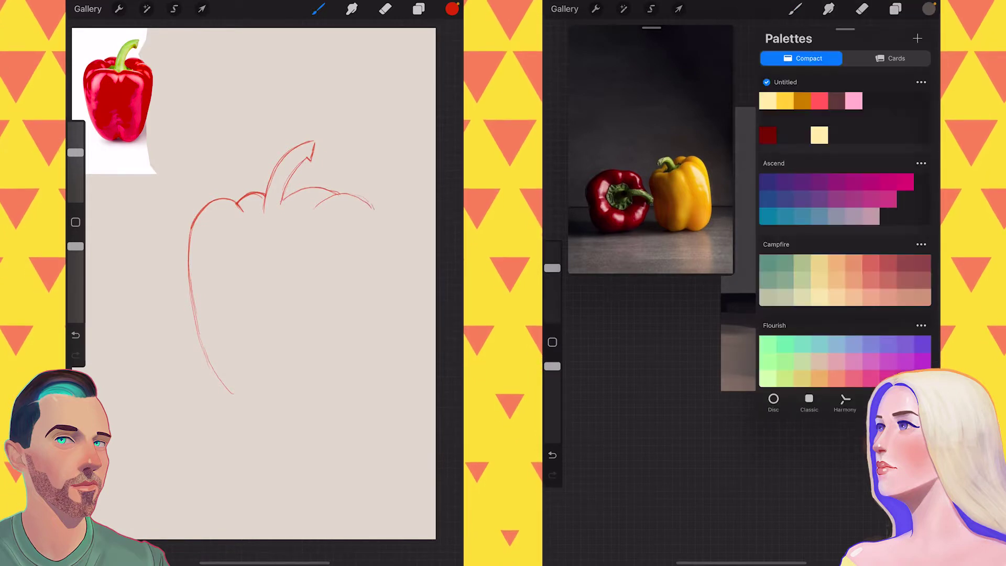
pyautogui.click(774, 402)
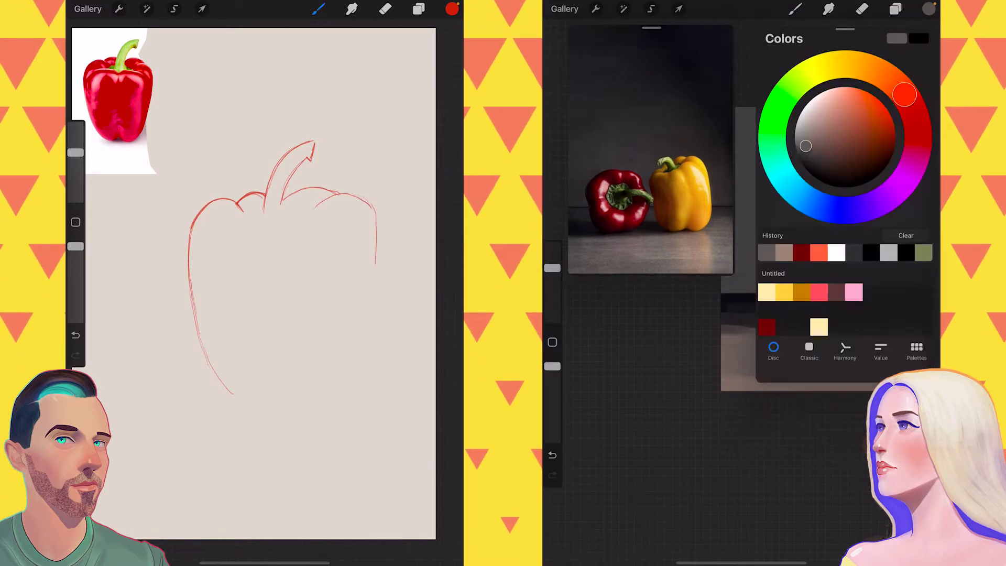
pyautogui.click(929, 9)
pyautogui.moveTo(755, 236); pyautogui.dragTo(776, 291)
pyautogui.moveTo(761, 215)
pyautogui.mouseDown()
pyautogui.moveTo(768, 118)
pyautogui.moveTo(802, 262)
pyautogui.mouseUp()
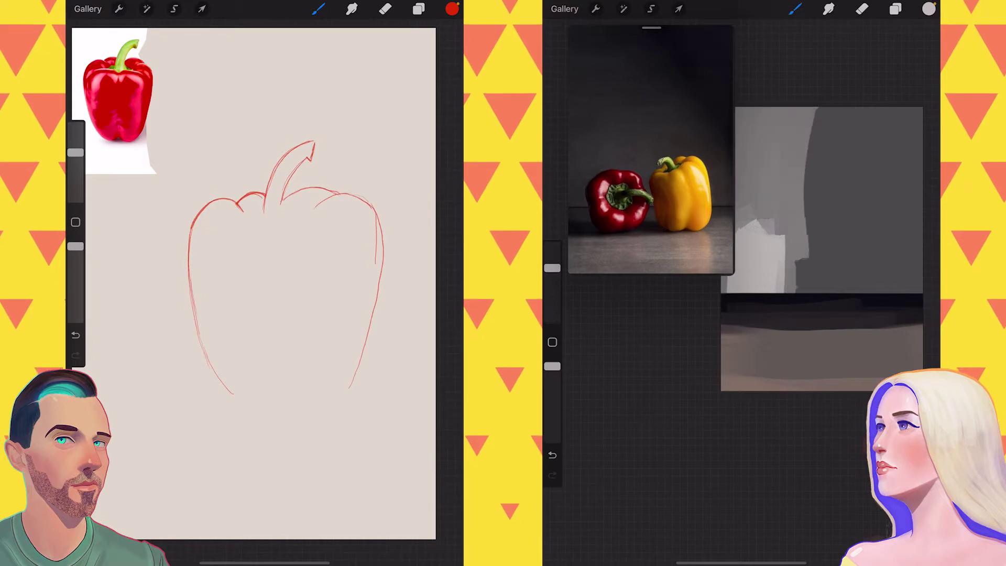
pyautogui.moveTo(818, 110); pyautogui.dragTo(913, 289)
pyautogui.moveTo(786, 252); pyautogui.dragTo(828, 291)
pyautogui.moveTo(818, 126); pyautogui.dragTo(786, 268)
pyautogui.moveTo(839, 225); pyautogui.dragTo(870, 291)
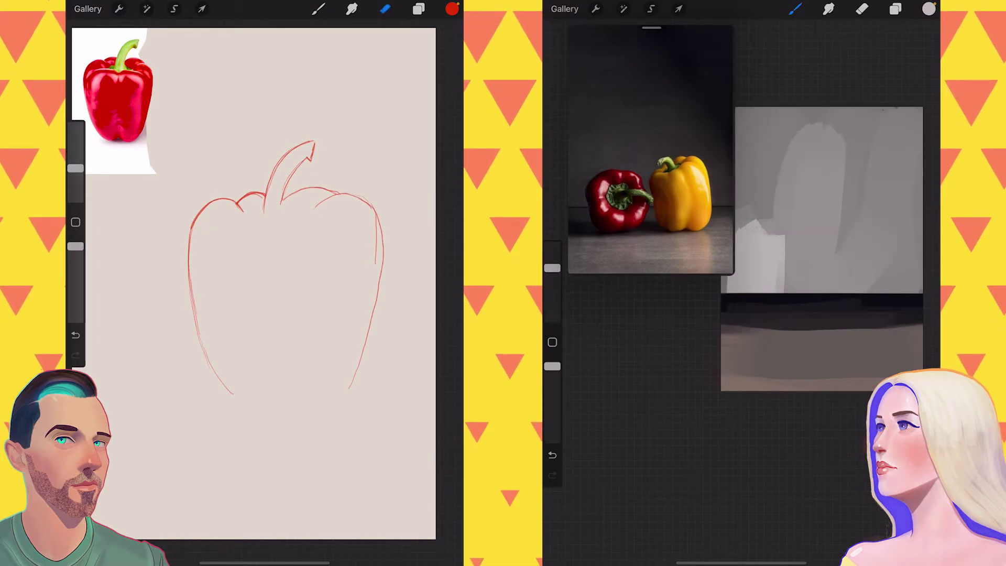
# Set the eraser to the Flat Brush at 5% size.
pyautogui.click(929, 9)
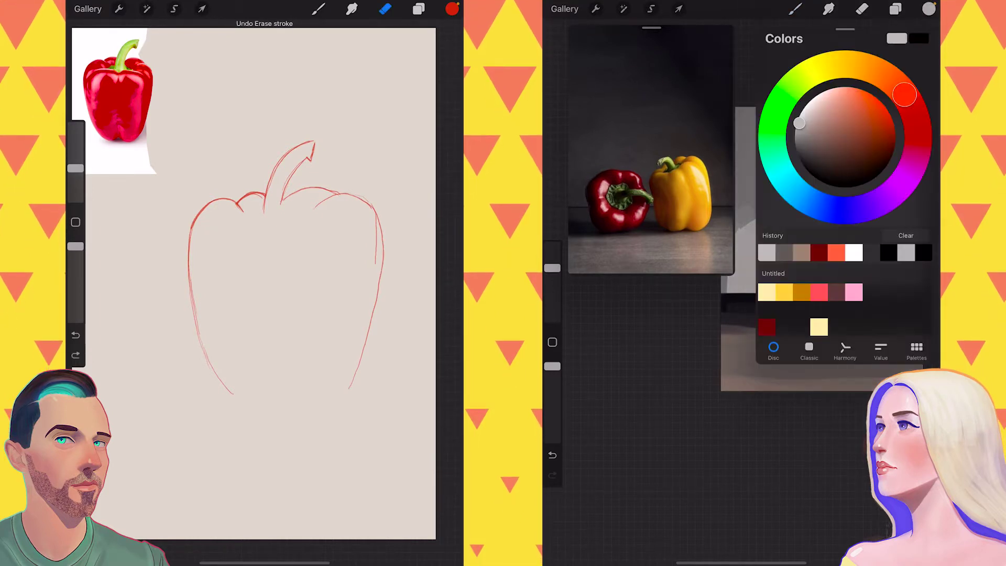
pyautogui.moveTo(76, 168); pyautogui.dragTo(75, 181)
pyautogui.moveTo(818, 105); pyautogui.dragTo(797, 152)
pyautogui.click(795, 9)
pyautogui.click(385, 9)
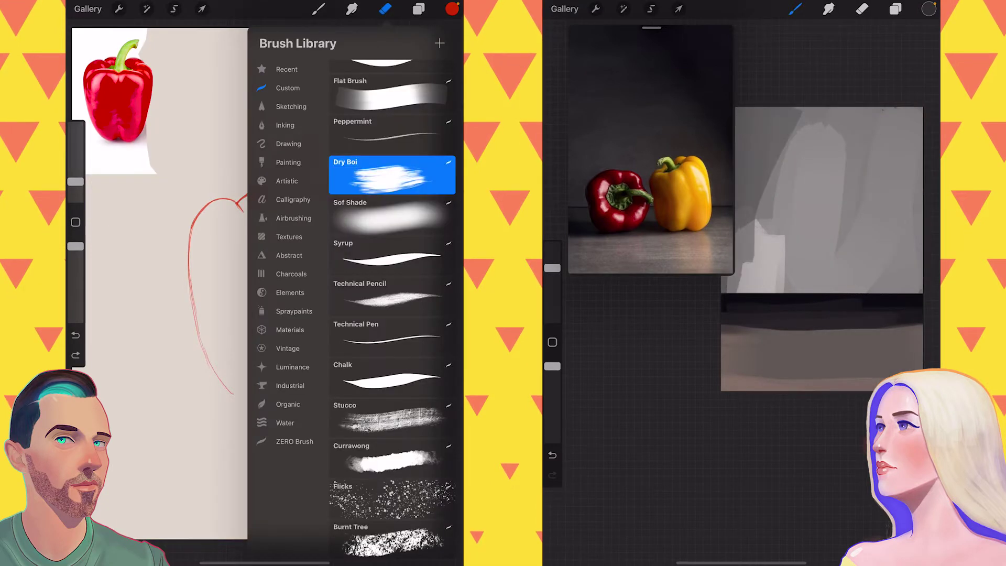
pyautogui.scroll(3, 393, 262)
pyautogui.click(390, 162)
pyautogui.click(158, 289)
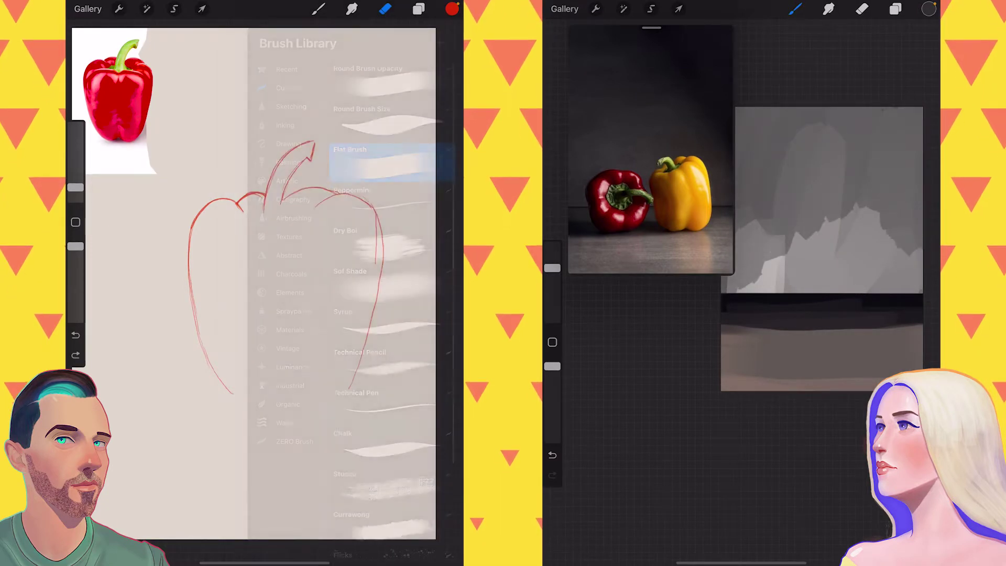
# Select the top layer and paint a dark stroke across the brown tabletop.
pyautogui.click(896, 9)
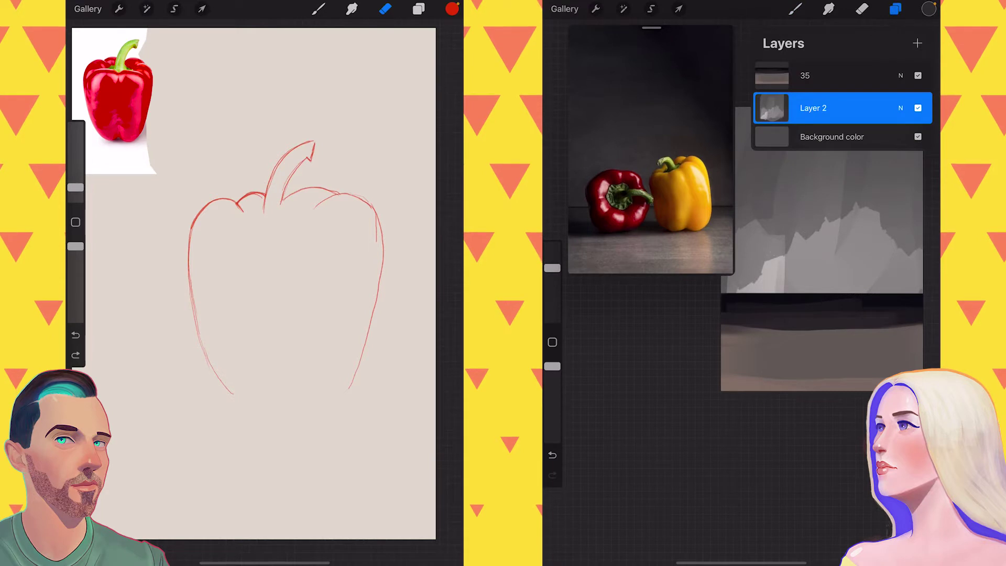
pyautogui.click(839, 134)
pyautogui.click(918, 38)
pyautogui.click(895, 9)
pyautogui.click(838, 74)
pyautogui.click(895, 9)
pyautogui.moveTo(723, 362); pyautogui.dragTo(923, 352)
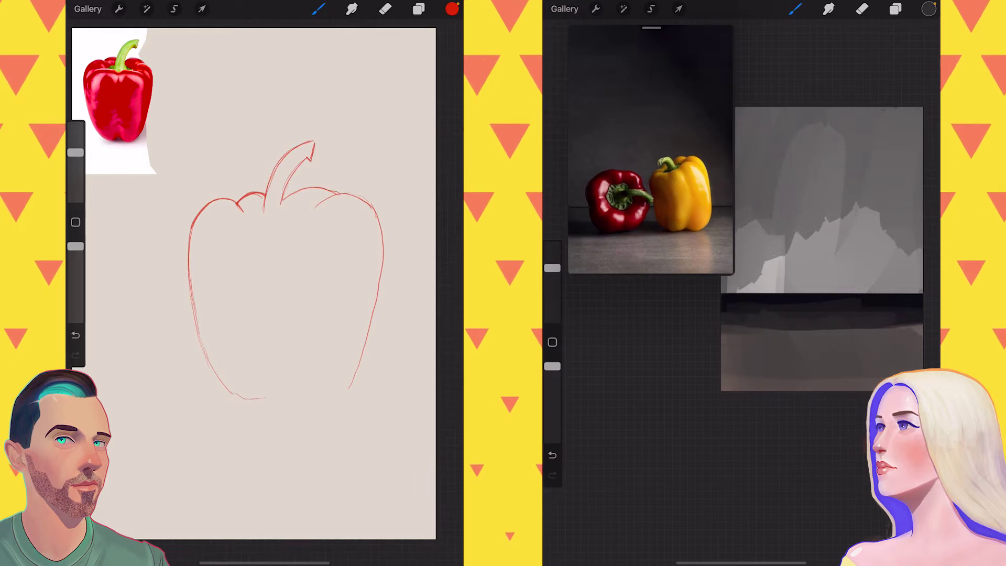
# Select Layer 2 and brush darker strokes onto the grey backdrop.
pyautogui.click(895, 9)
pyautogui.click(839, 108)
pyautogui.click(896, 9)
pyautogui.moveTo(745, 283); pyautogui.dragTo(807, 199)
pyautogui.moveTo(286, 390); pyautogui.dragTo(351, 388)
pyautogui.moveTo(808, 200)
pyautogui.mouseDown()
pyautogui.moveTo(865, 288)
pyautogui.moveTo(917, 210)
pyautogui.moveTo(786, 131)
pyautogui.moveTo(744, 215)
pyautogui.mouseUp()
# Darken the backdrop's top corners and middle with more dark grey strokes.
pyautogui.moveTo(744, 173); pyautogui.dragTo(766, 110)
pyautogui.moveTo(881, 157)
pyautogui.mouseDown()
pyautogui.moveTo(917, 111)
pyautogui.moveTo(870, 173)
pyautogui.moveTo(765, 136)
pyautogui.moveTo(745, 199)
pyautogui.moveTo(854, 173)
pyautogui.moveTo(920, 204)
pyautogui.mouseUp()
pyautogui.moveTo(781, 188); pyautogui.dragTo(813, 213)
pyautogui.moveTo(823, 168)
pyautogui.mouseDown()
pyautogui.moveTo(920, 210)
pyautogui.moveTo(920, 257)
pyautogui.mouseUp()
pyautogui.moveTo(739, 110)
pyautogui.mouseDown()
pyautogui.moveTo(760, 241)
pyautogui.moveTo(729, 291)
pyautogui.moveTo(854, 217)
pyautogui.mouseUp()
pyautogui.scroll(-2, 830, 251)
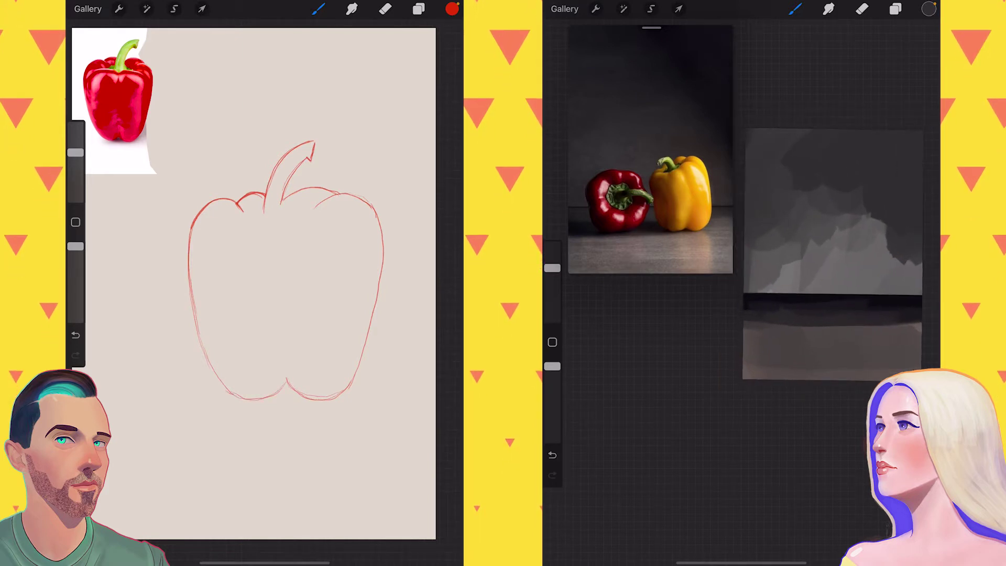
pyautogui.scroll(3, 817, 252)
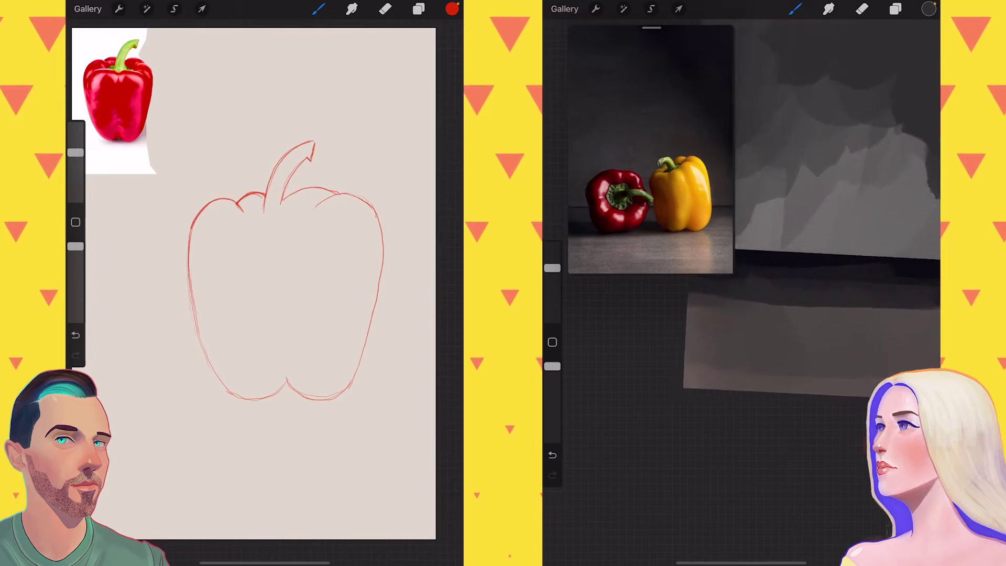
pyautogui.moveTo(839, 314); pyautogui.dragTo(823, 273)
# Pick light grey and paint lighter strokes on the tabletop on layer 35.
pyautogui.click(929, 9)
pyautogui.click(844, 131)
pyautogui.click(929, 9)
pyautogui.click(895, 9)
pyautogui.click(838, 75)
pyautogui.click(796, 9)
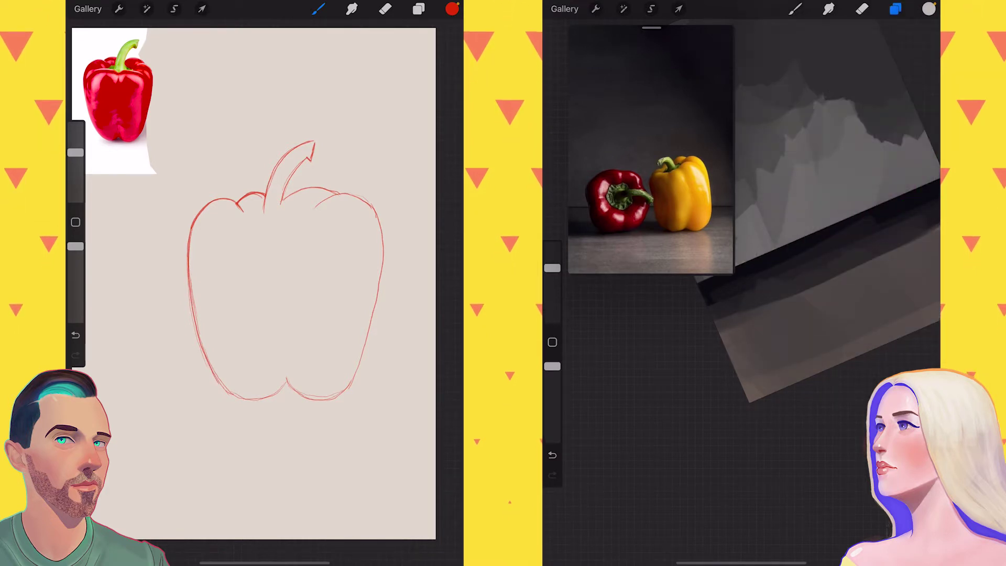
pyautogui.moveTo(723, 367); pyautogui.dragTo(818, 268)
pyautogui.moveTo(755, 367); pyautogui.dragTo(881, 252)
pyautogui.moveTo(802, 325); pyautogui.dragTo(933, 225)
pyautogui.moveTo(761, 362); pyautogui.dragTo(933, 272)
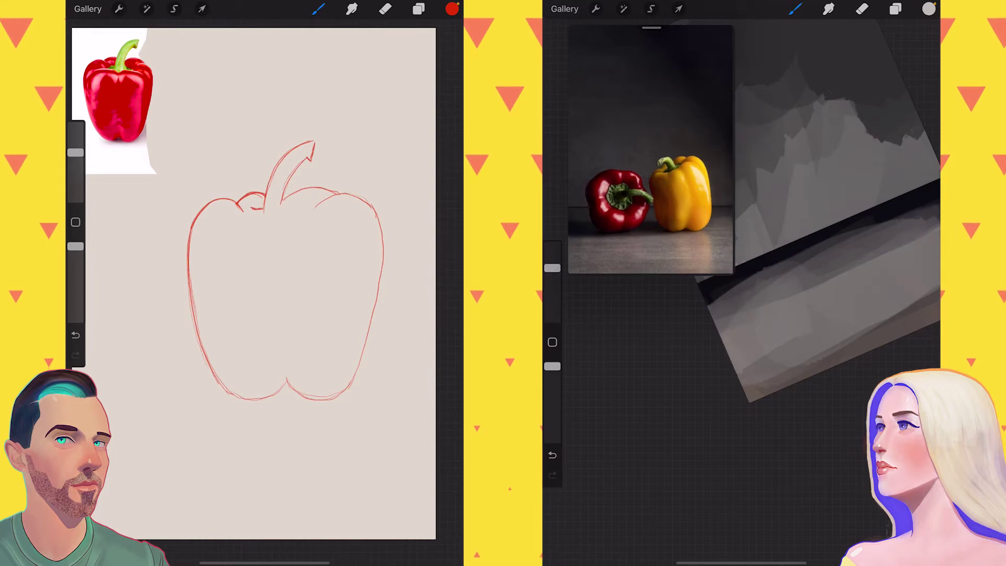
# Add Layer 3 for the pepper and choose a dark red colour.
pyautogui.scroll(5, 818, 235)
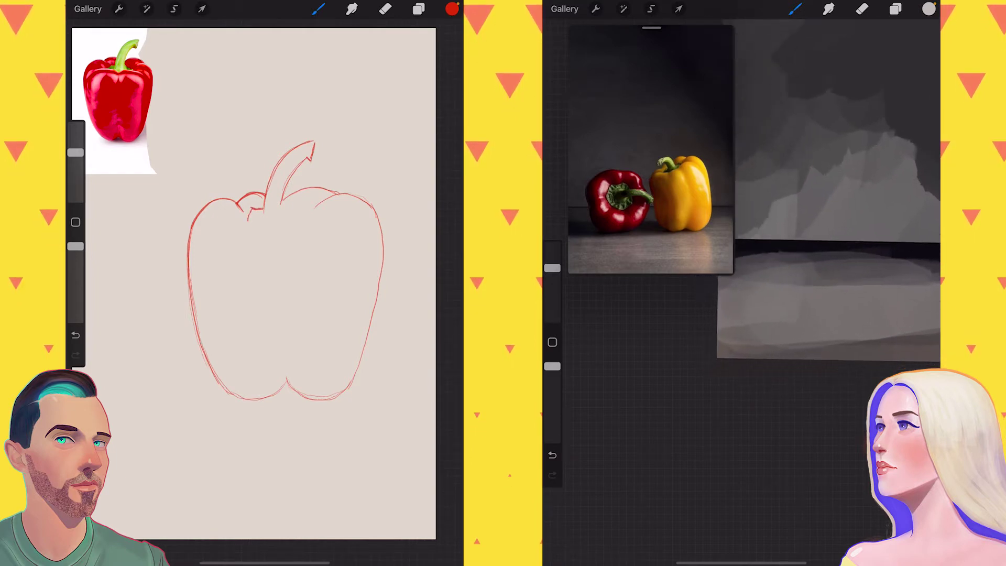
pyautogui.click(896, 9)
pyautogui.click(917, 43)
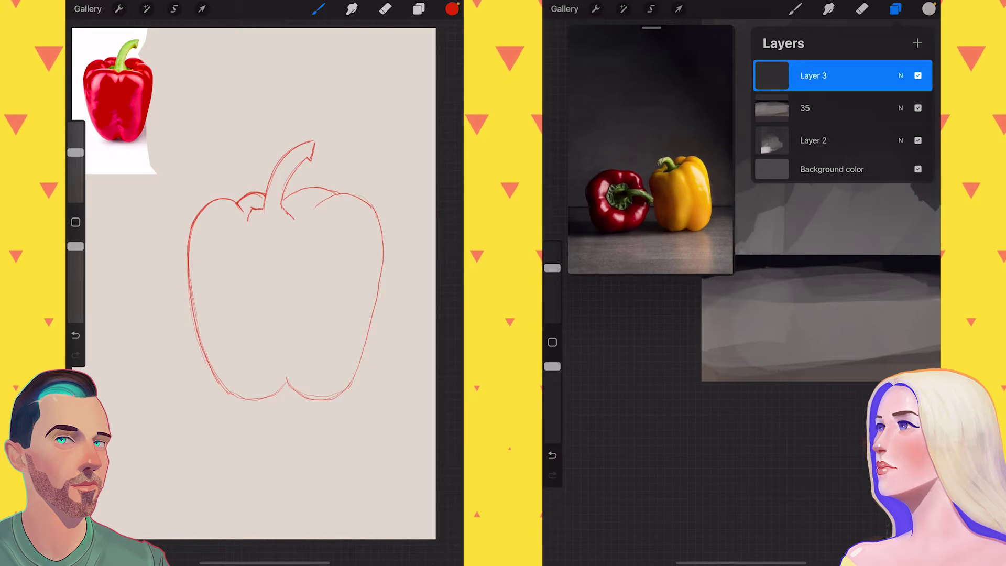
pyautogui.click(929, 9)
pyautogui.click(872, 252)
pyautogui.click(929, 9)
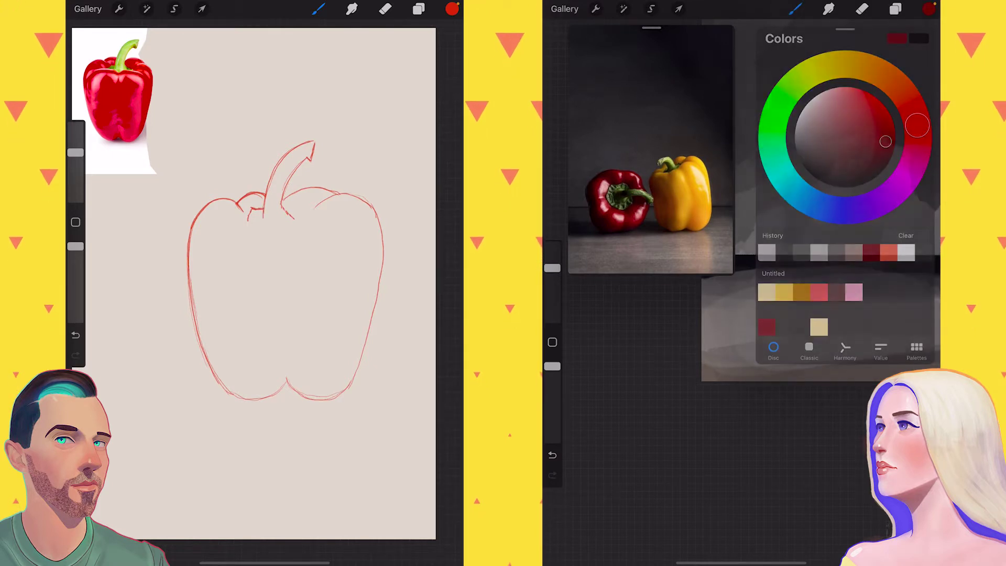
pyautogui.moveTo(838, 220); pyautogui.dragTo(810, 225)
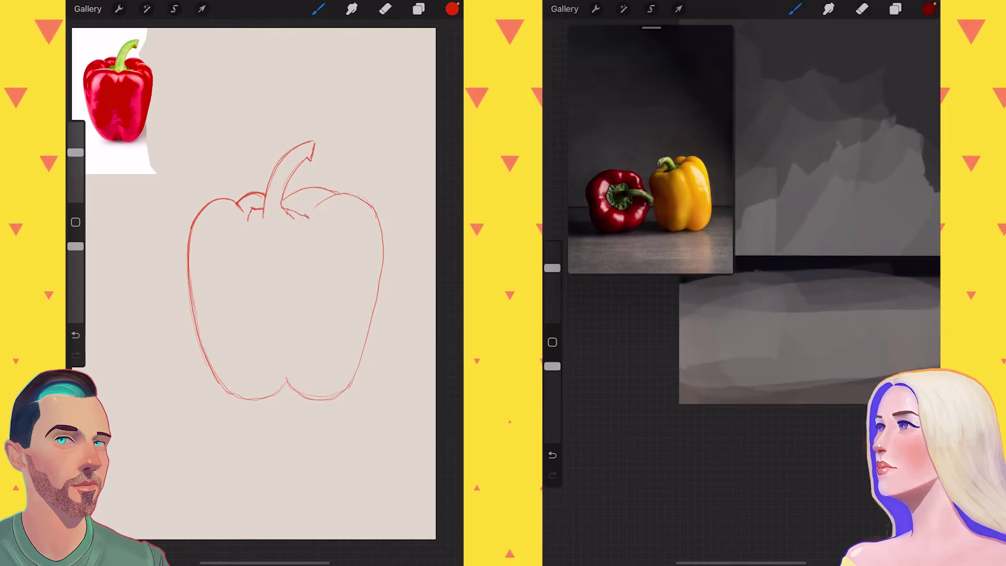
# Shrink the brush, lay the first dark red pepper stroke, and undo a stray sketch stroke.
pyautogui.moveTo(553, 268); pyautogui.dragTo(552, 289)
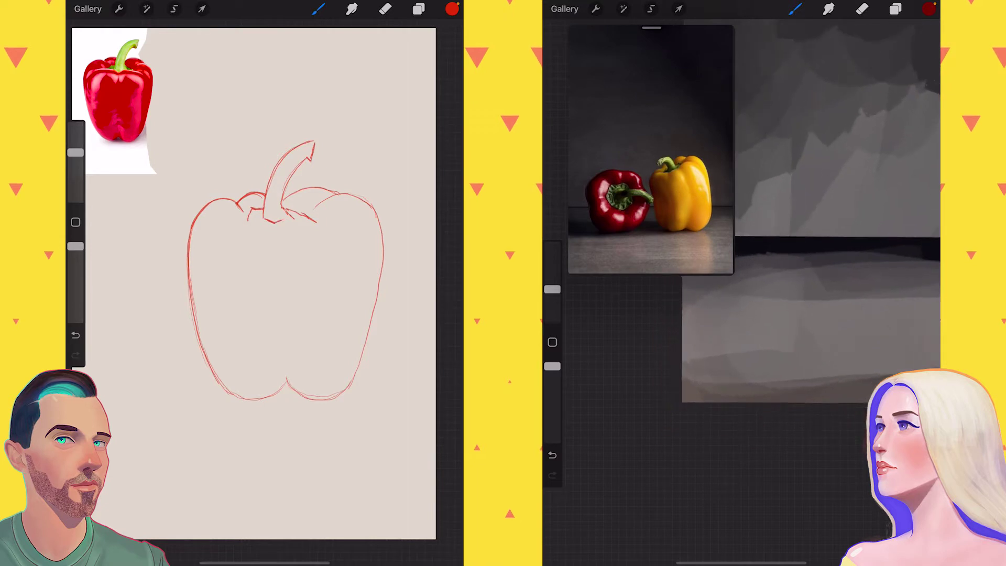
pyautogui.scroll(-5, 816, 209)
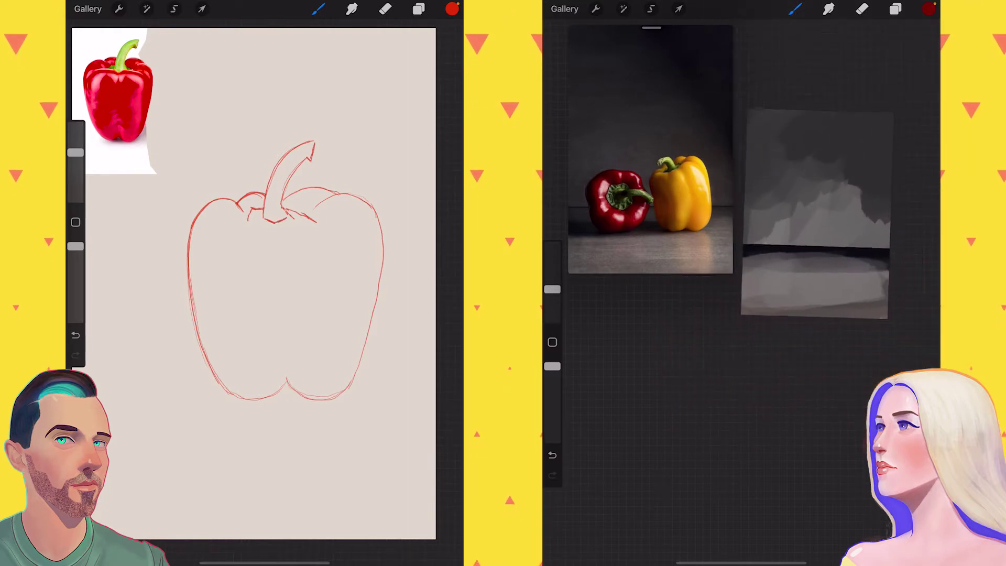
pyautogui.moveTo(782, 233); pyautogui.dragTo(785, 252)
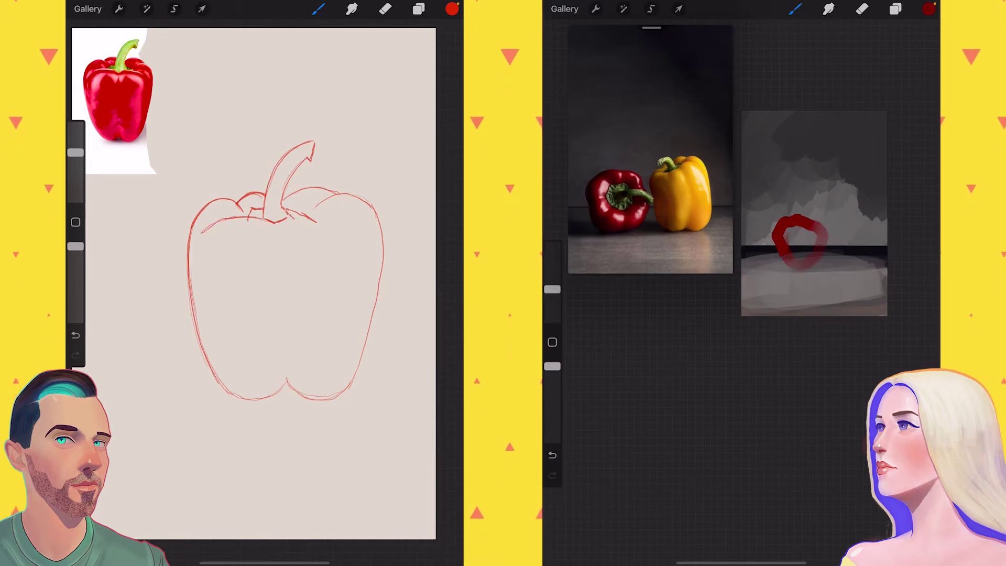
pyautogui.moveTo(283, 272)
pyautogui.mouseDown()
pyautogui.moveTo(315, 262)
pyautogui.moveTo(325, 288)
pyautogui.mouseUp()
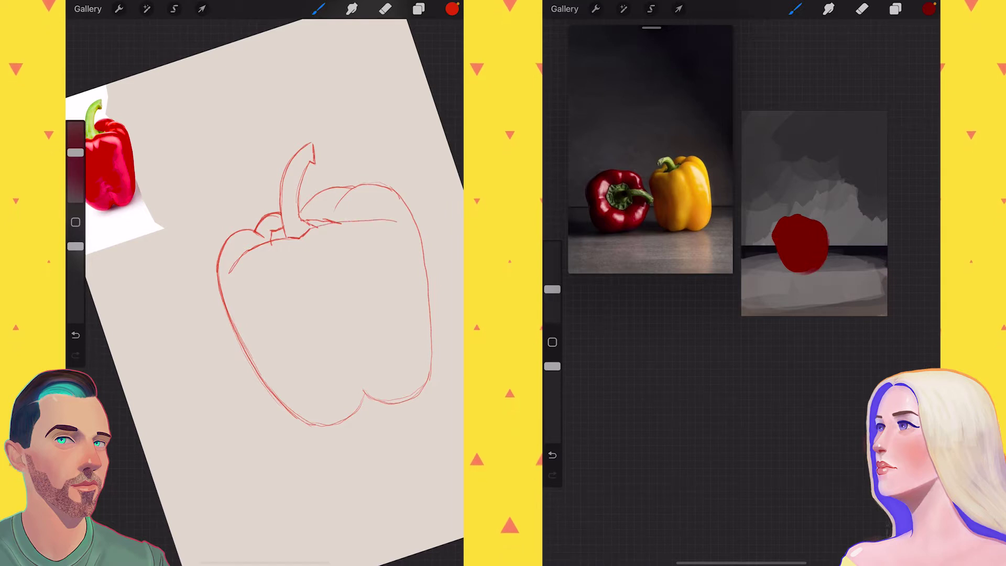
pyautogui.hotkey('ctrl', 'z')
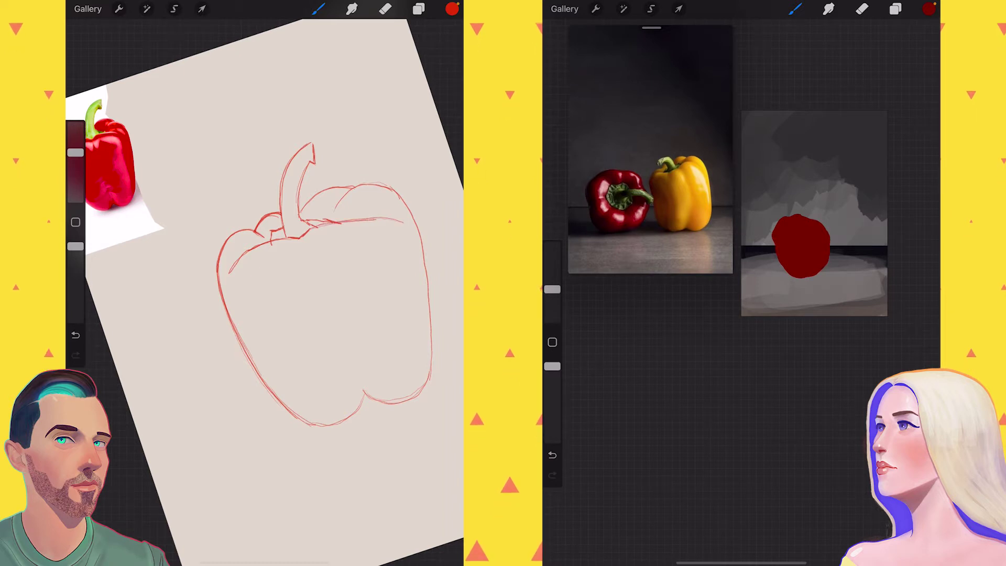
pyautogui.moveTo(314, 288); pyautogui.dragTo(294, 304)
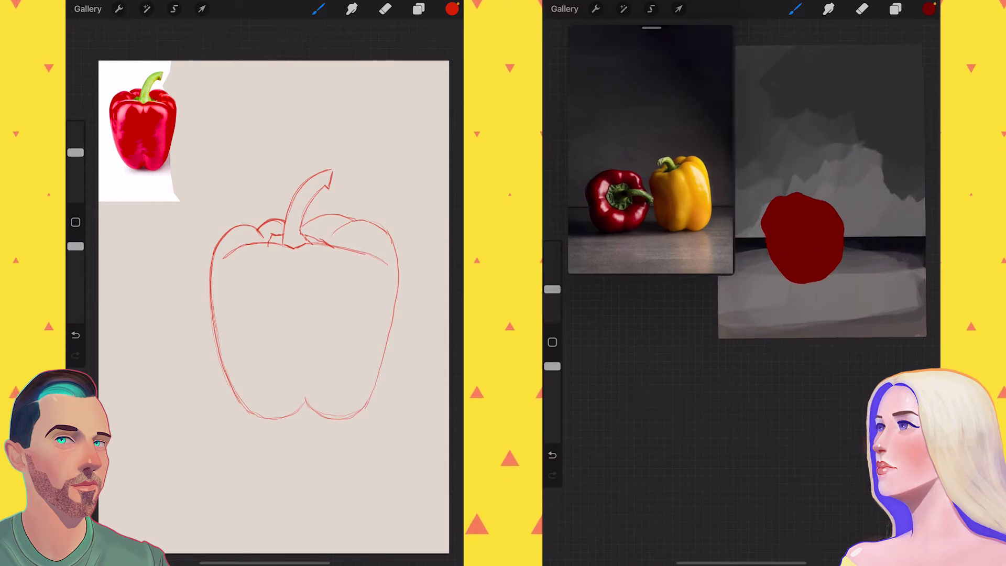
# Reshape the sketch's stem tip with Liquify at 51% size.
pyautogui.click(146, 9)
pyautogui.scroll(2, 794, 220)
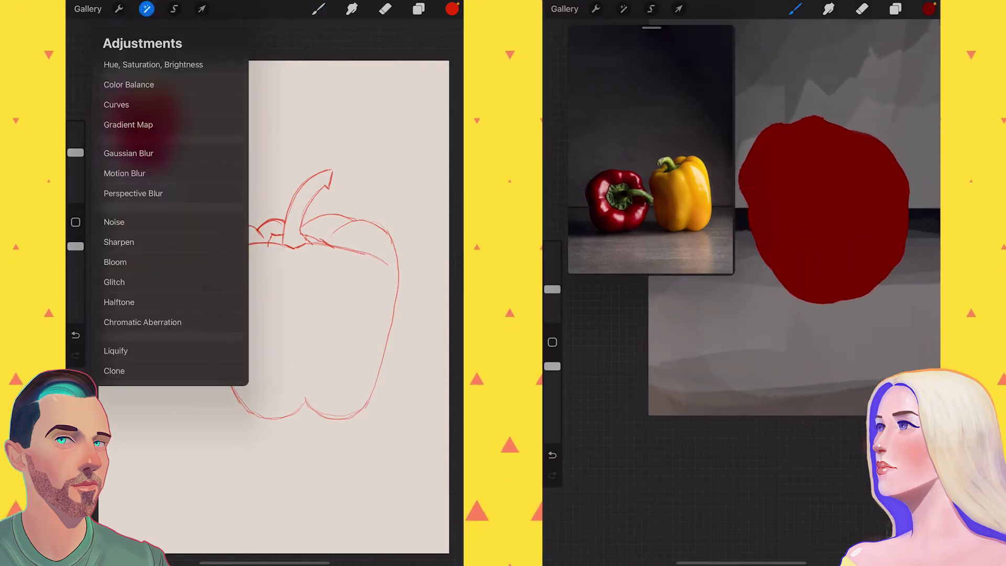
pyautogui.click(116, 351)
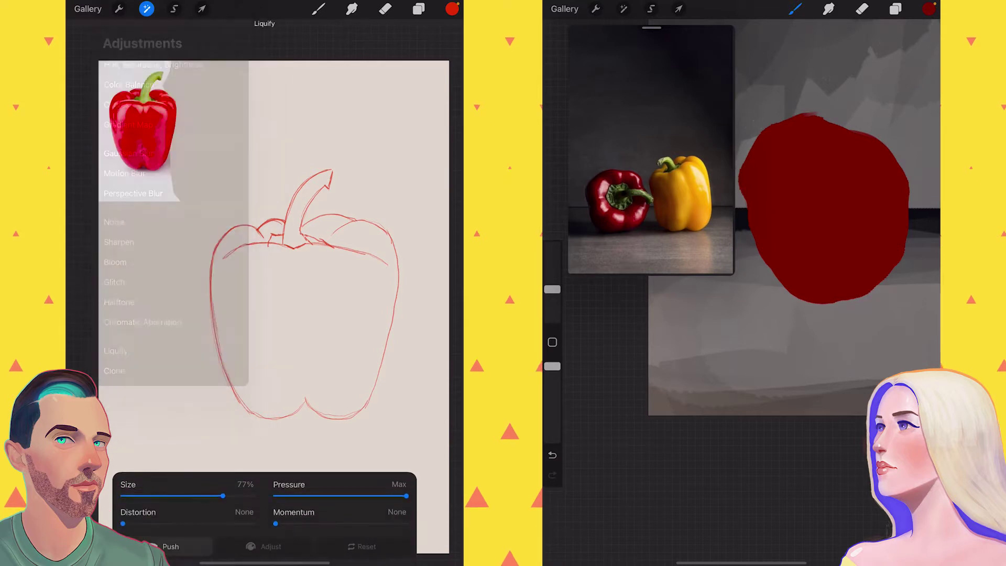
pyautogui.moveTo(191, 495); pyautogui.dragTo(189, 495)
pyautogui.moveTo(322, 188); pyautogui.dragTo(328, 181)
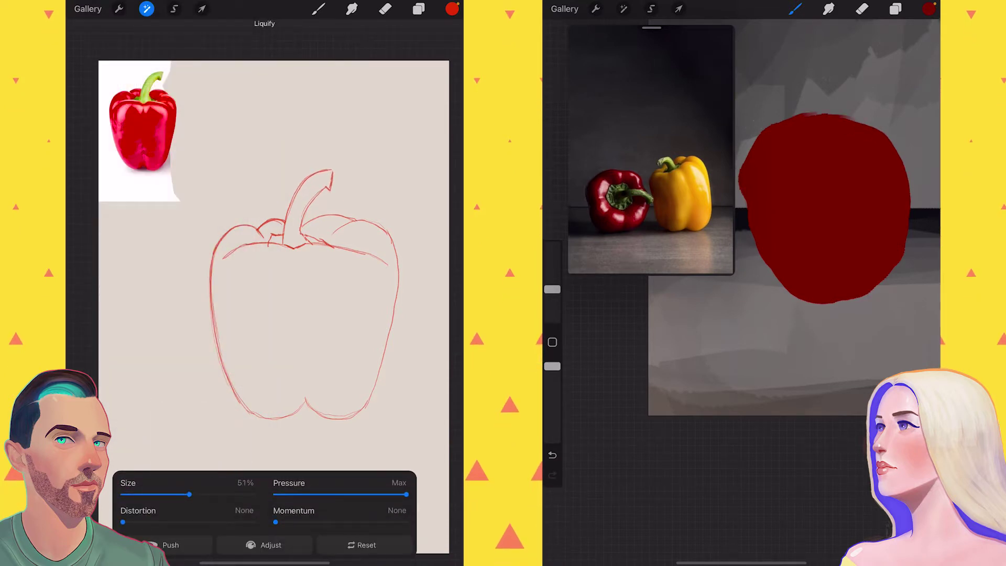
# Add Layer 4 above the pepper and darken the red for shading.
pyautogui.click(895, 9)
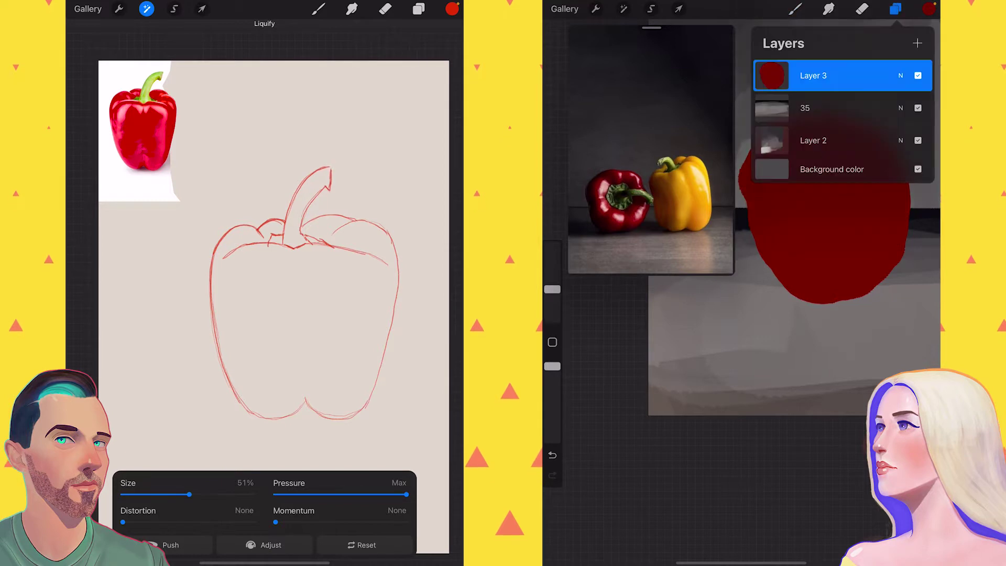
pyautogui.click(918, 43)
pyautogui.click(814, 75)
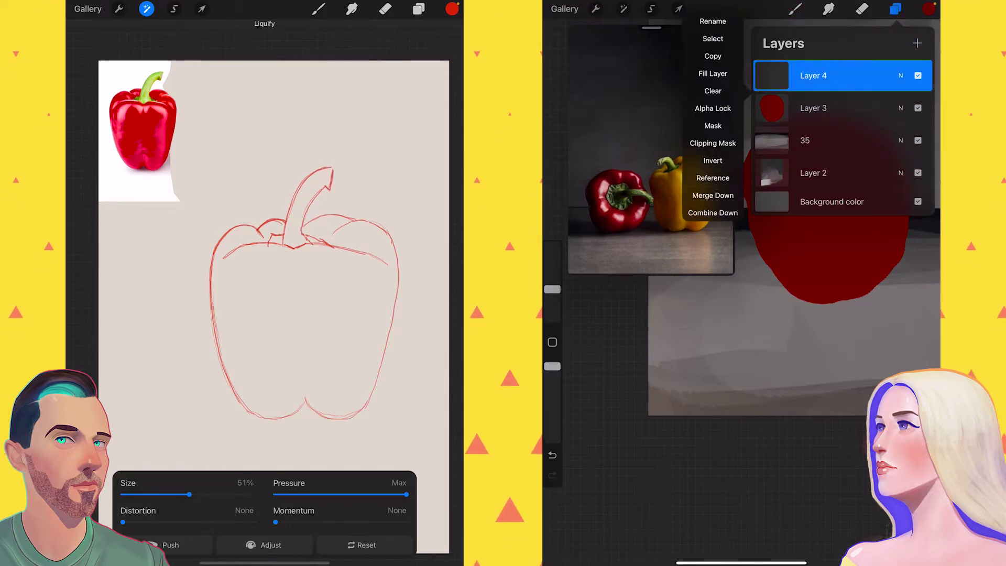
pyautogui.click(838, 76)
pyautogui.click(795, 9)
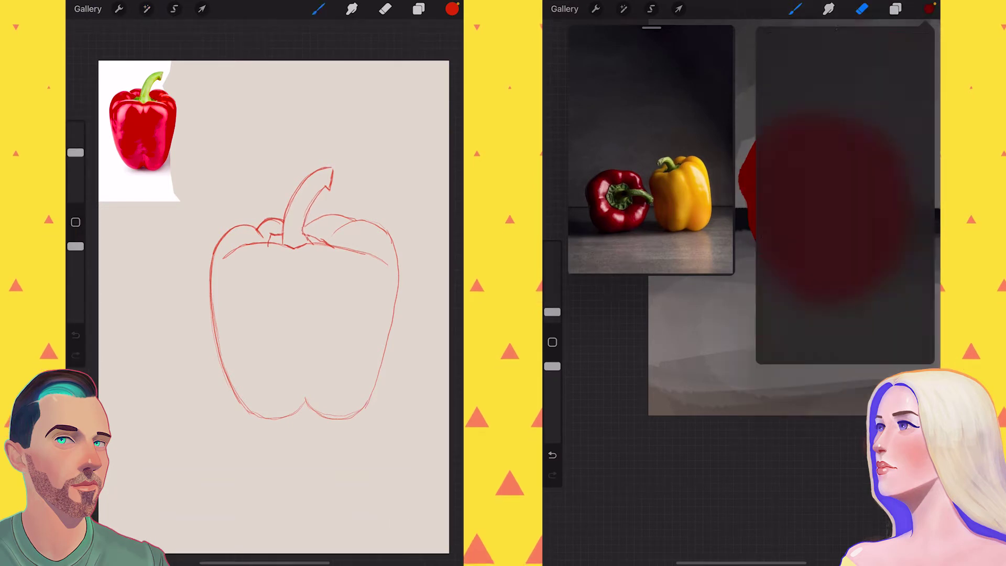
pyautogui.moveTo(886, 141); pyautogui.dragTo(885, 156)
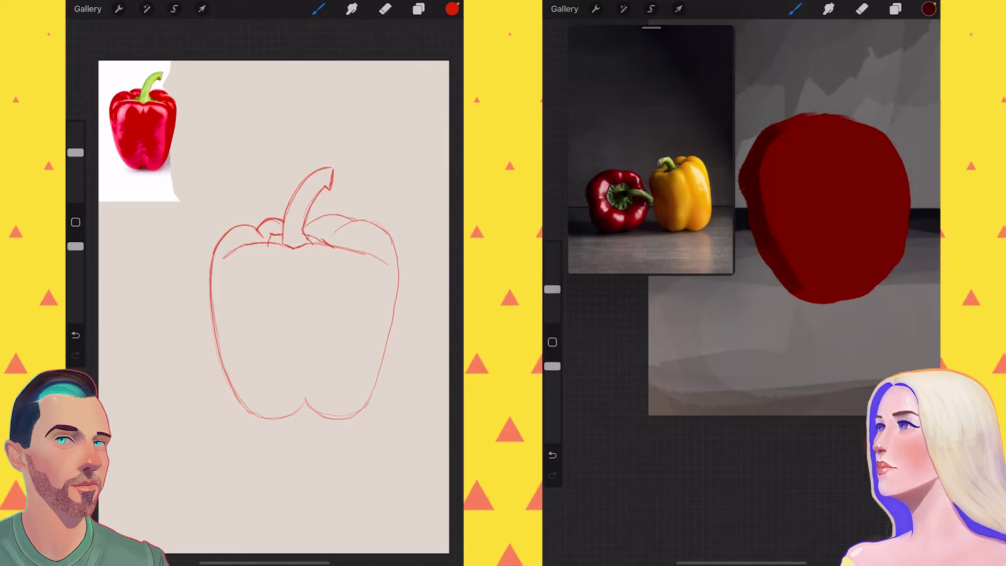
# Add a layer above reference layer 35 and activate Freehand selection.
pyautogui.click(419, 9)
pyautogui.click(419, 9)
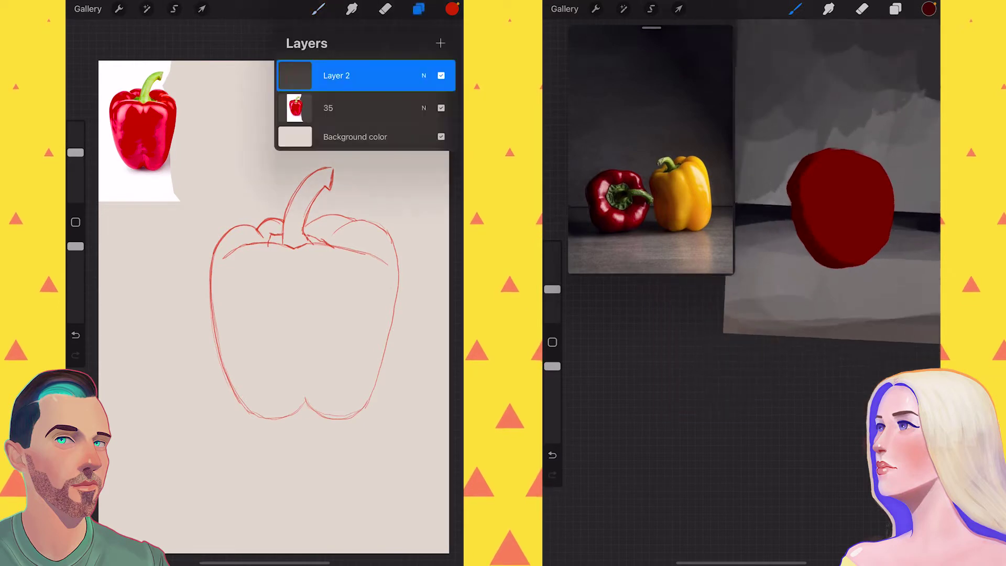
pyautogui.click(361, 108)
pyautogui.click(440, 43)
pyautogui.click(419, 9)
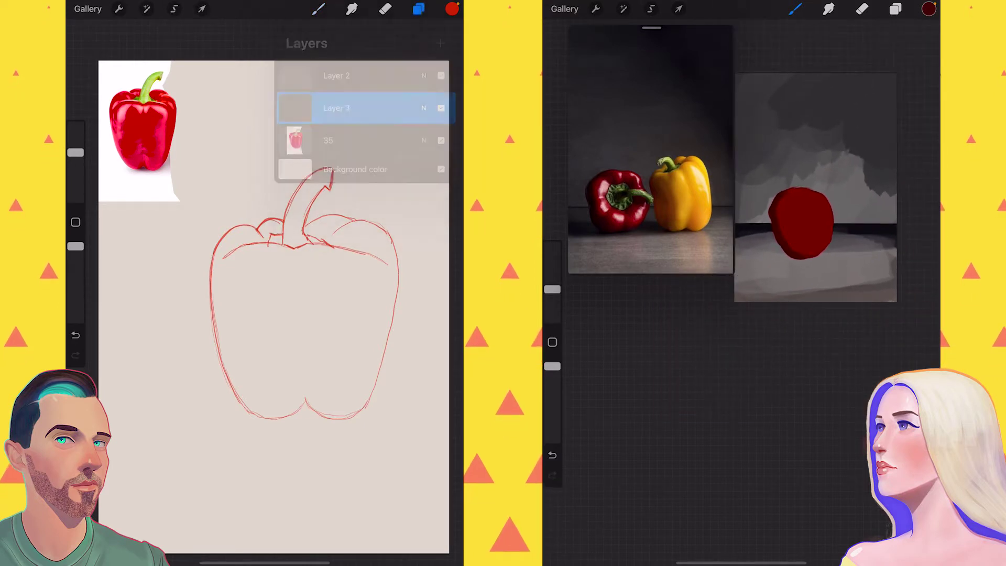
pyautogui.click(174, 8)
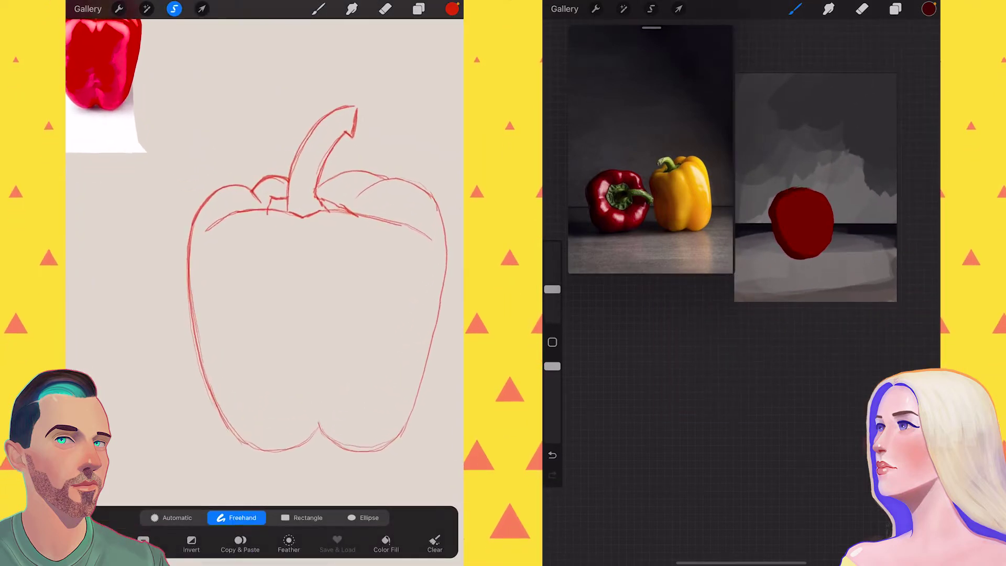
pyautogui.scroll(3, 293, 262)
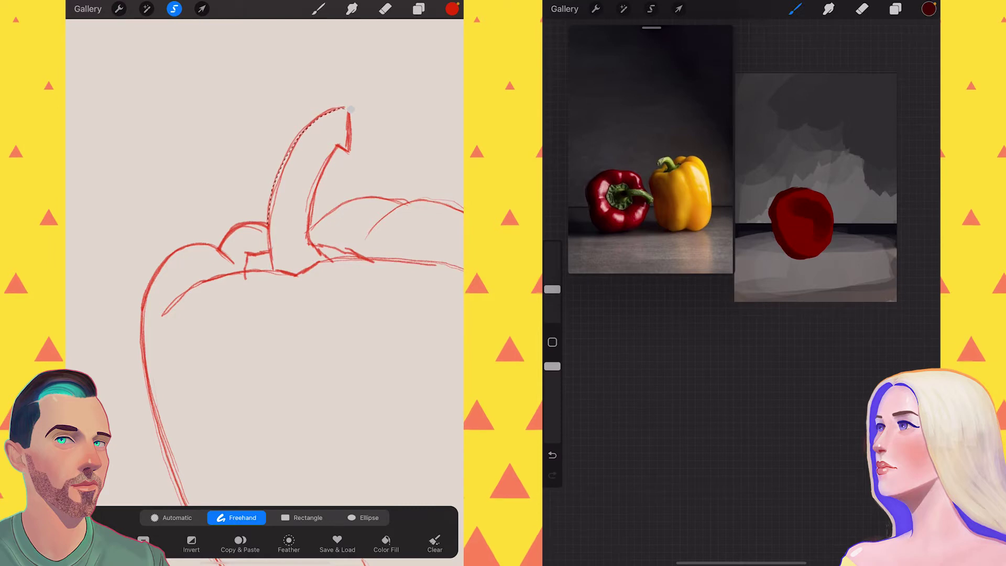
pyautogui.moveTo(553, 289); pyautogui.dragTo(552, 304)
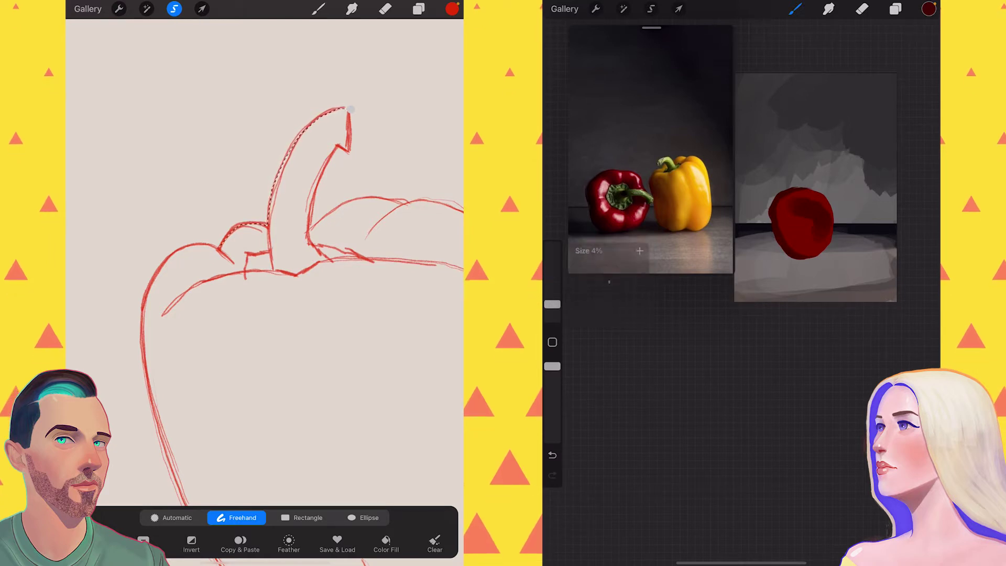
# Trace the freehand selection down the pepper sketch's left side and lower curve.
pyautogui.moveTo(219, 244); pyautogui.dragTo(173, 252)
pyautogui.scroll(-5, 265, 262)
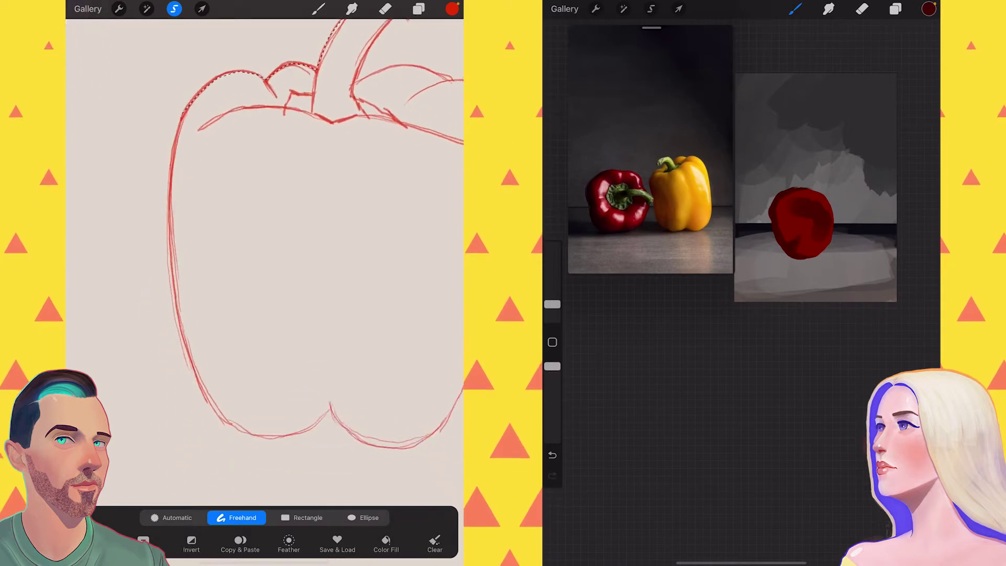
pyautogui.moveTo(170, 118); pyautogui.dragTo(166, 236)
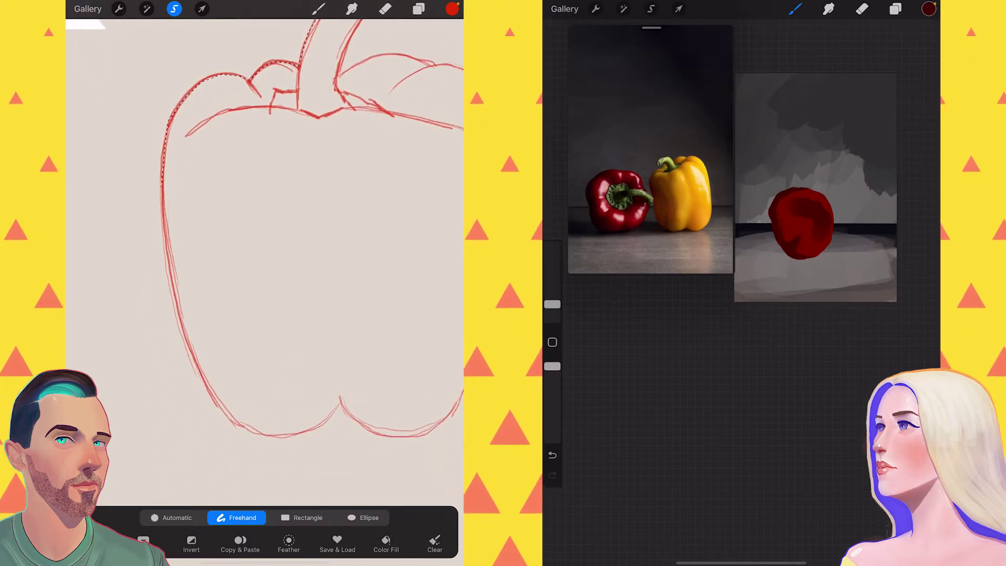
pyautogui.scroll(-3, 264, 263)
pyautogui.moveTo(122, 157); pyautogui.dragTo(172, 314)
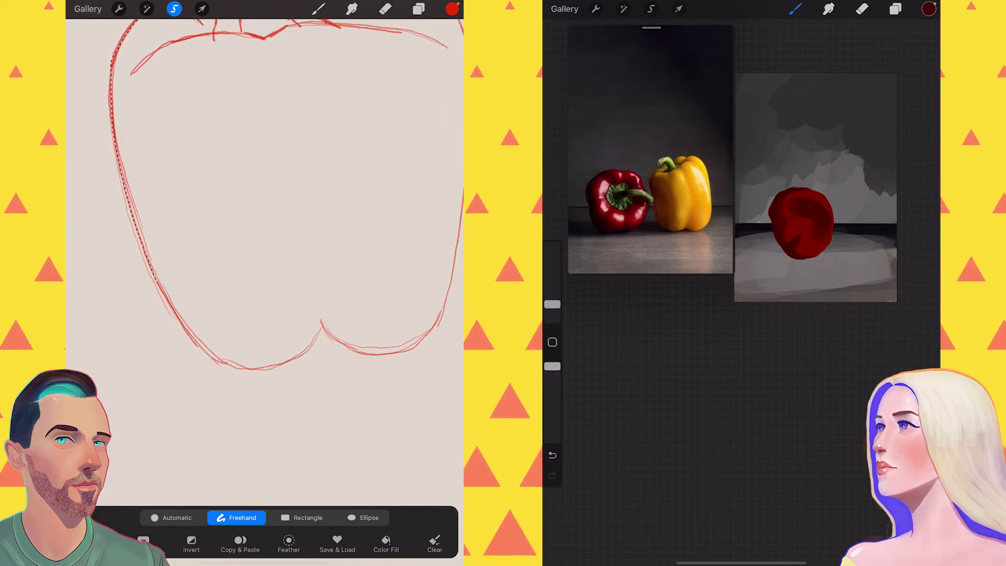
pyautogui.scroll(-5, 265, 262)
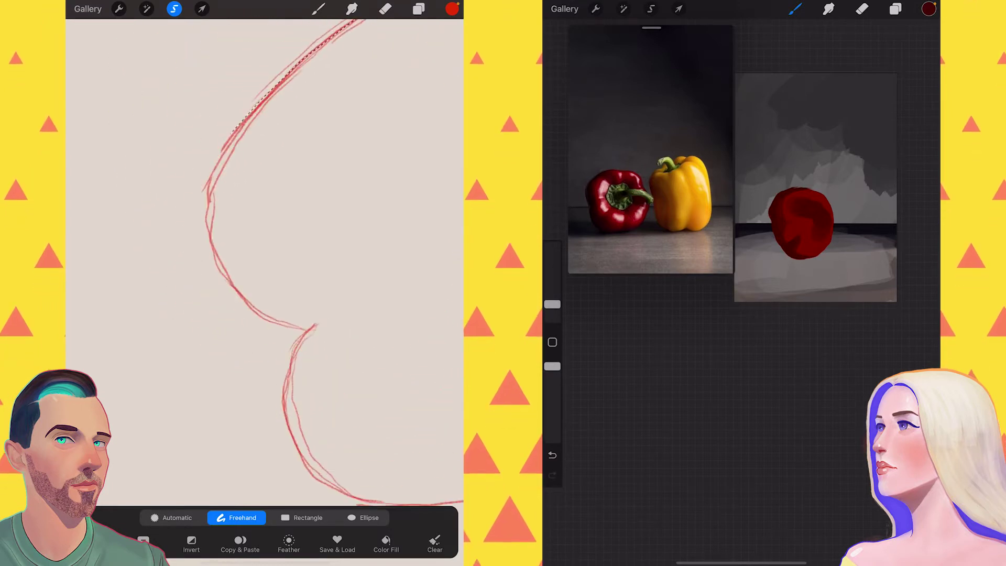
pyautogui.moveTo(238, 103); pyautogui.dragTo(201, 183)
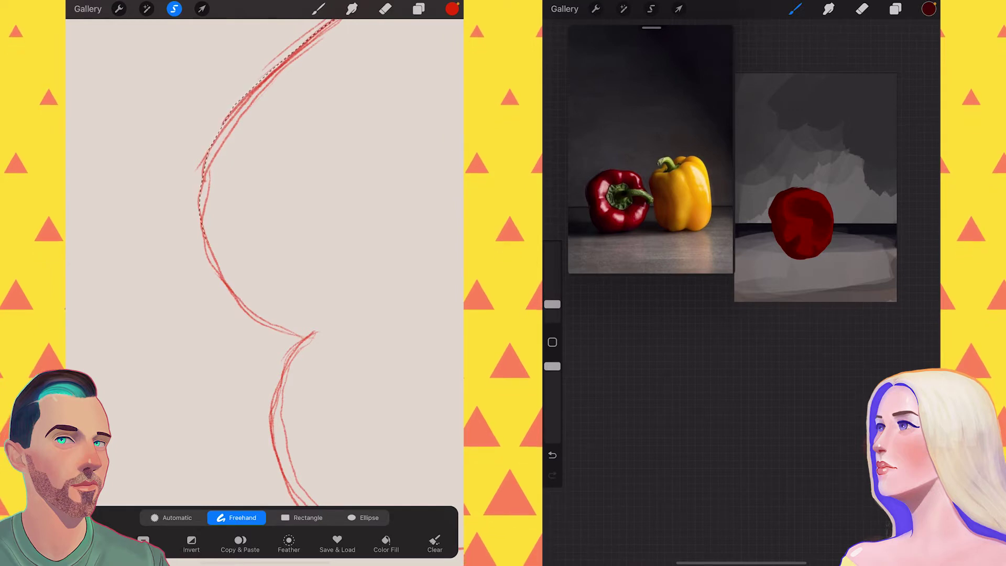
pyautogui.scroll(-3, 265, 262)
pyautogui.moveTo(211, 84); pyautogui.dragTo(191, 210)
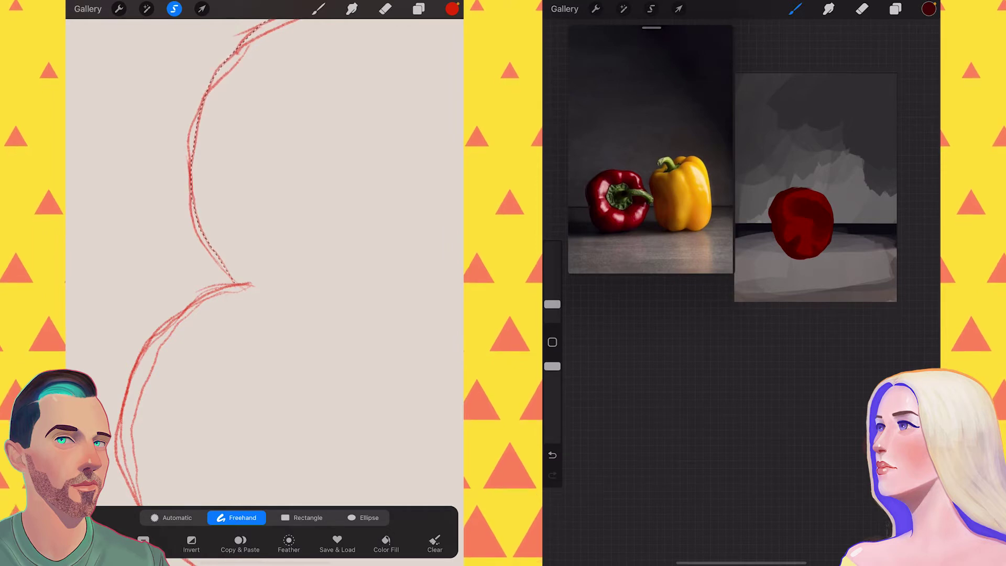
pyautogui.scroll(-3, 265, 262)
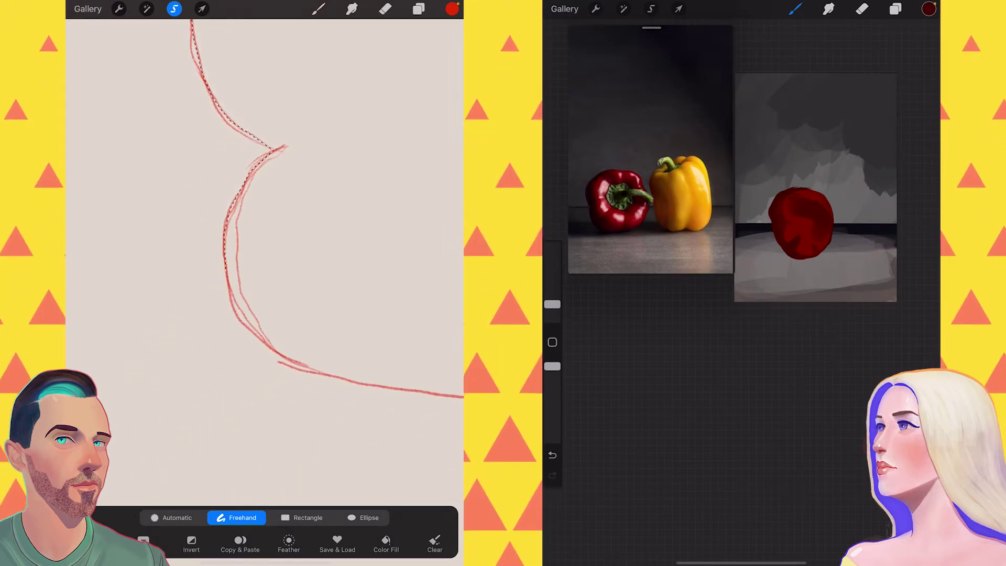
pyautogui.scroll(-3, 265, 262)
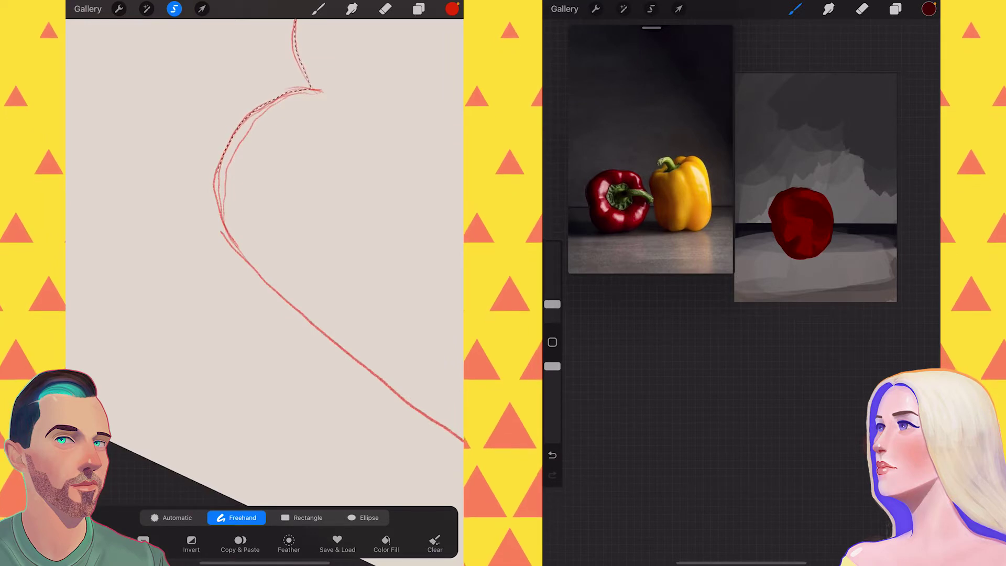
pyautogui.scroll(-3, 265, 262)
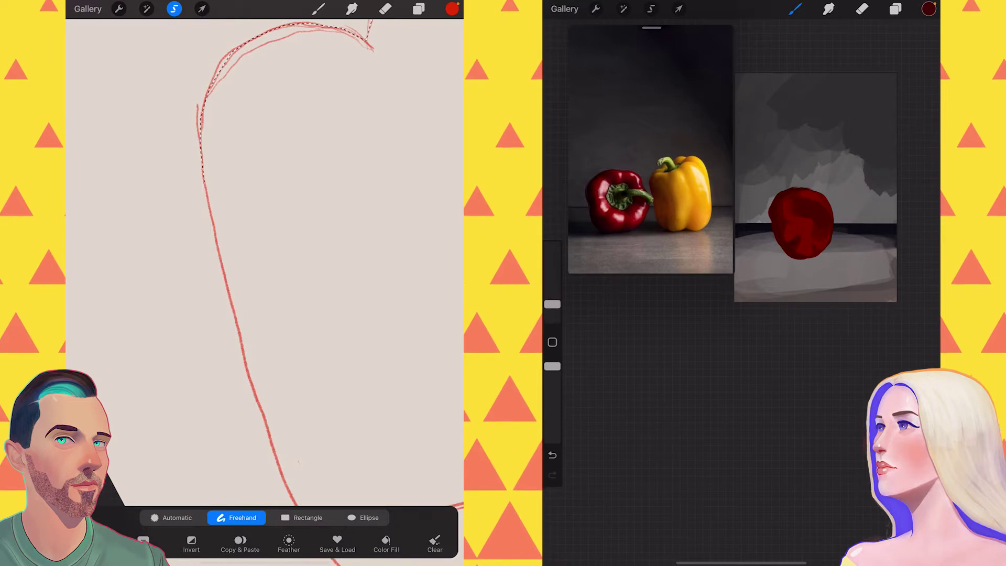
pyautogui.scroll(-3, 264, 262)
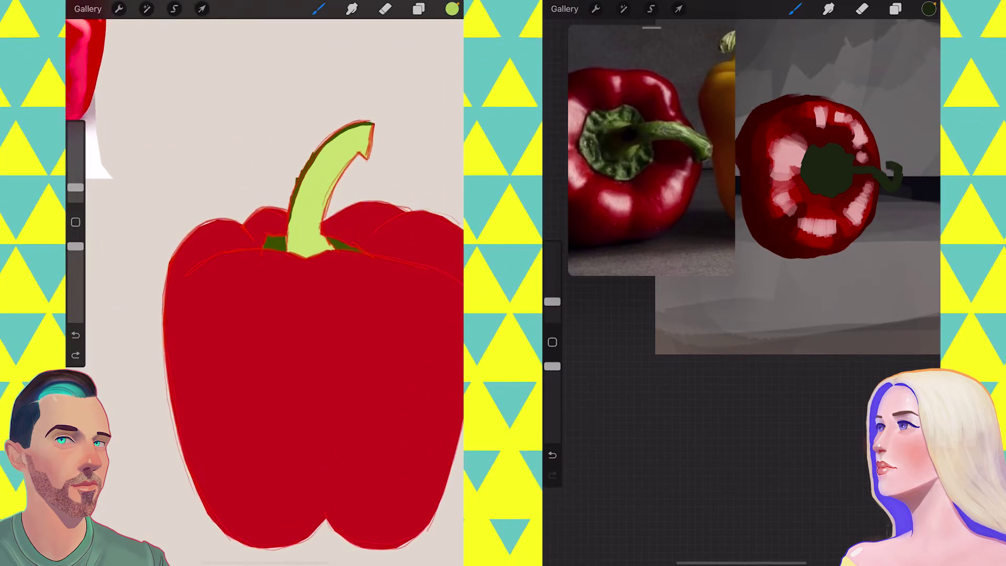
# Make the brush slightly larger.
pyautogui.moveTo(75, 188); pyautogui.dragTo(75, 182)
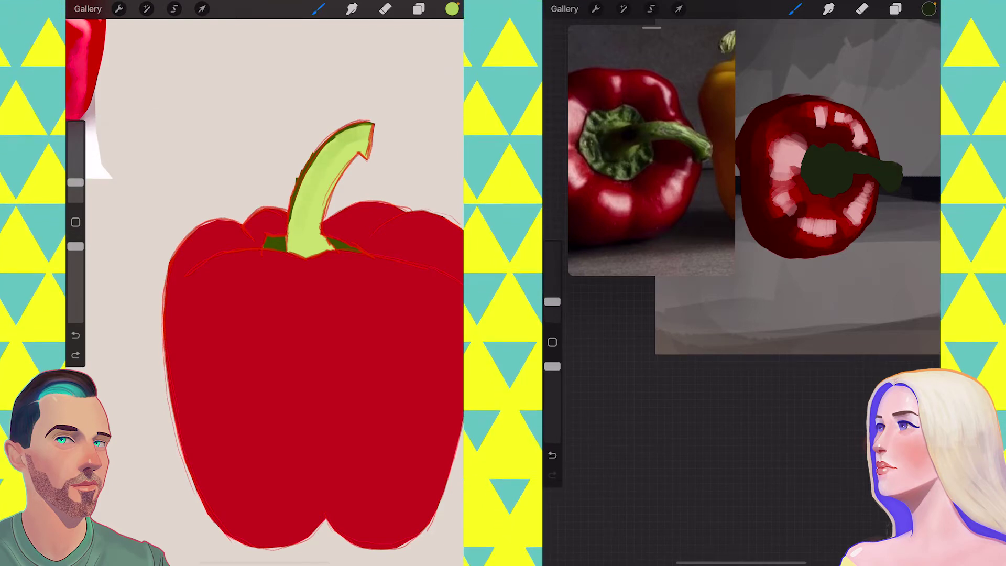
# Add Layer 6 as a clipping mask on the stem layer, with a 2% brush.
pyautogui.click(895, 9)
pyautogui.moveTo(76, 182); pyautogui.dragTo(76, 190)
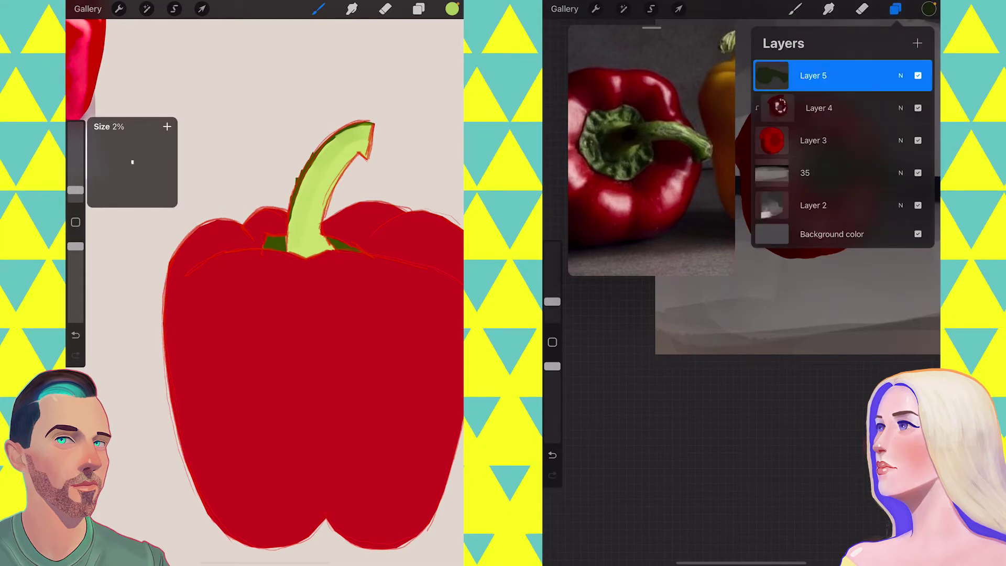
pyautogui.click(917, 43)
pyautogui.click(813, 75)
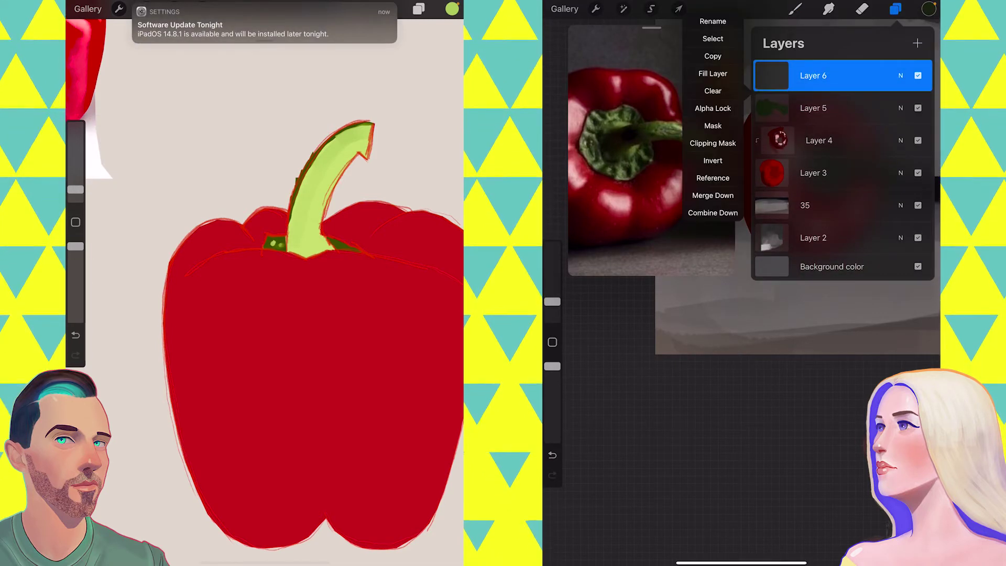
pyautogui.click(712, 144)
pyautogui.click(796, 9)
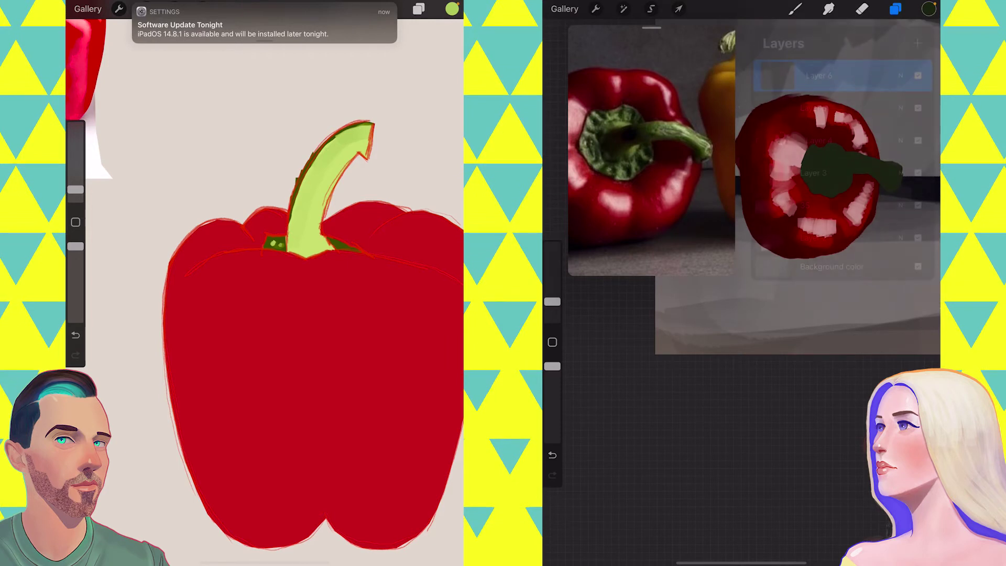
pyautogui.click(553, 302)
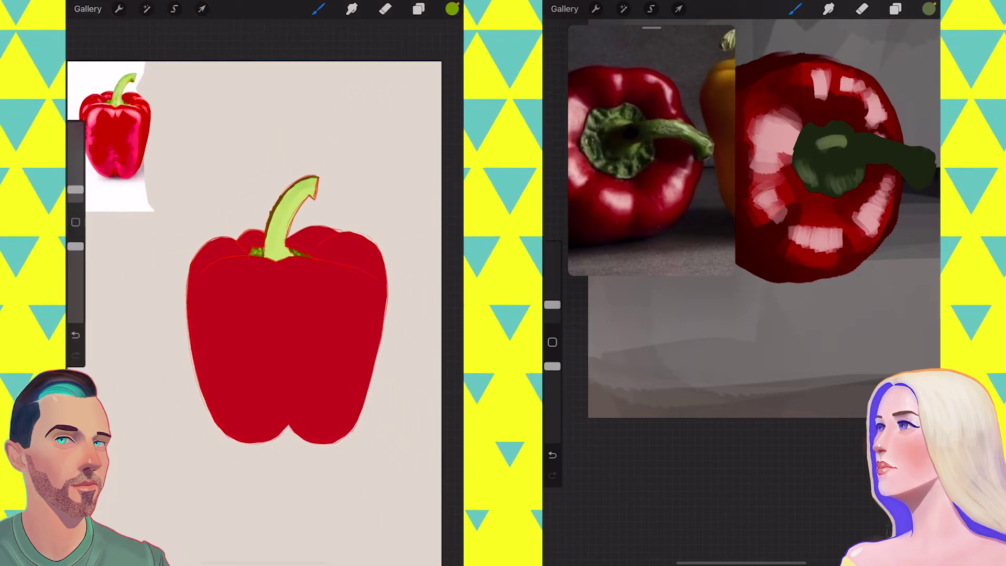
# Add a new layer above Layer 3 on the left painting and clip it to the pepper body.
pyautogui.click(112, 99)
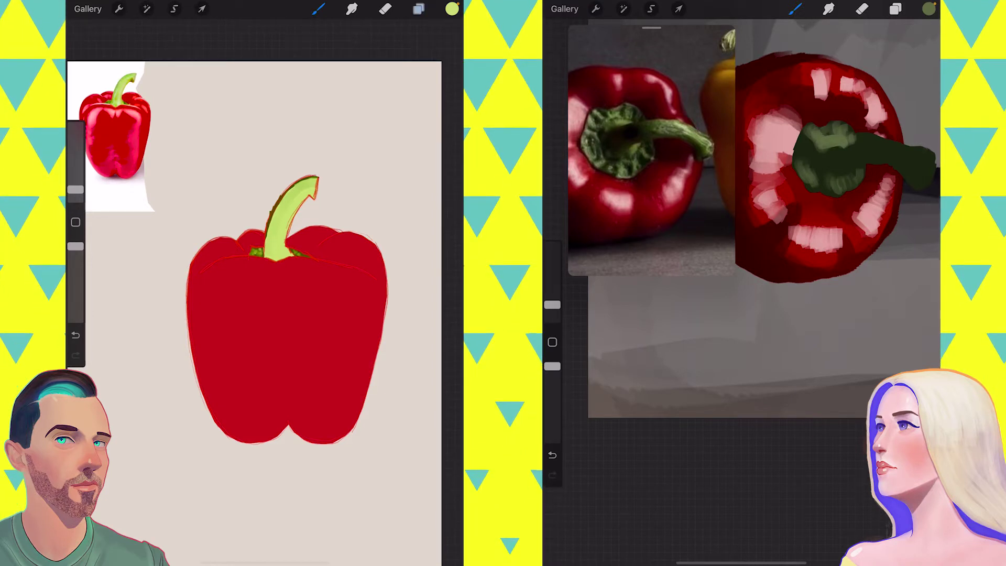
pyautogui.click(419, 9)
pyautogui.click(357, 173)
pyautogui.click(441, 43)
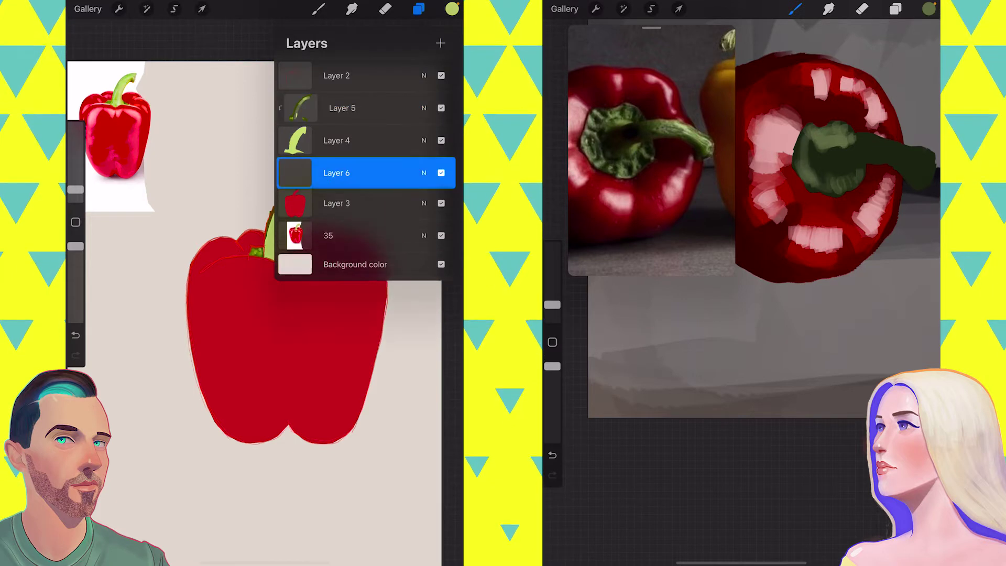
pyautogui.click(342, 173)
pyautogui.click(235, 199)
pyautogui.click(318, 9)
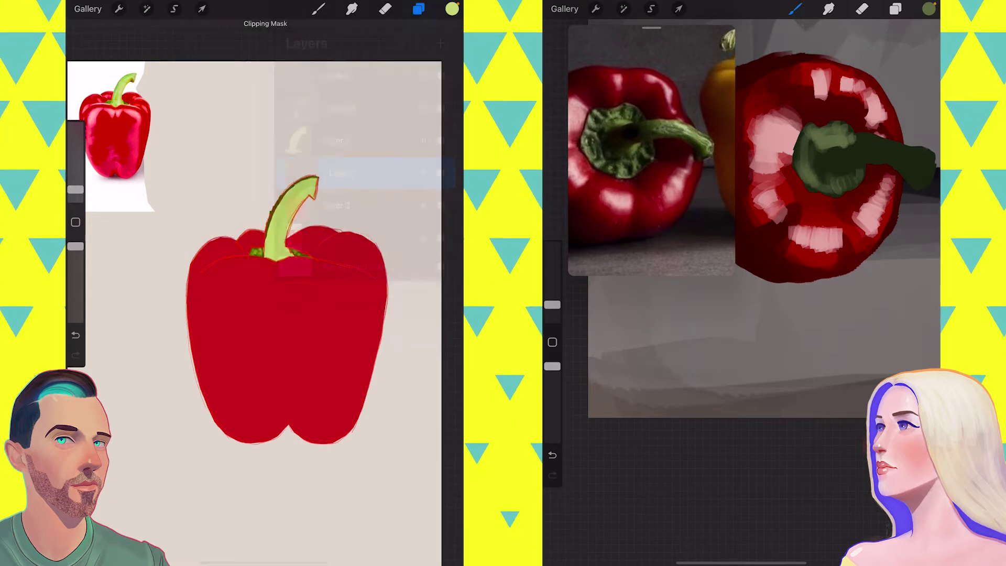
# With a ~6% brush and sampled red, shade darker red down the left pepper's right side.
pyautogui.moveTo(75, 189); pyautogui.dragTo(75, 183)
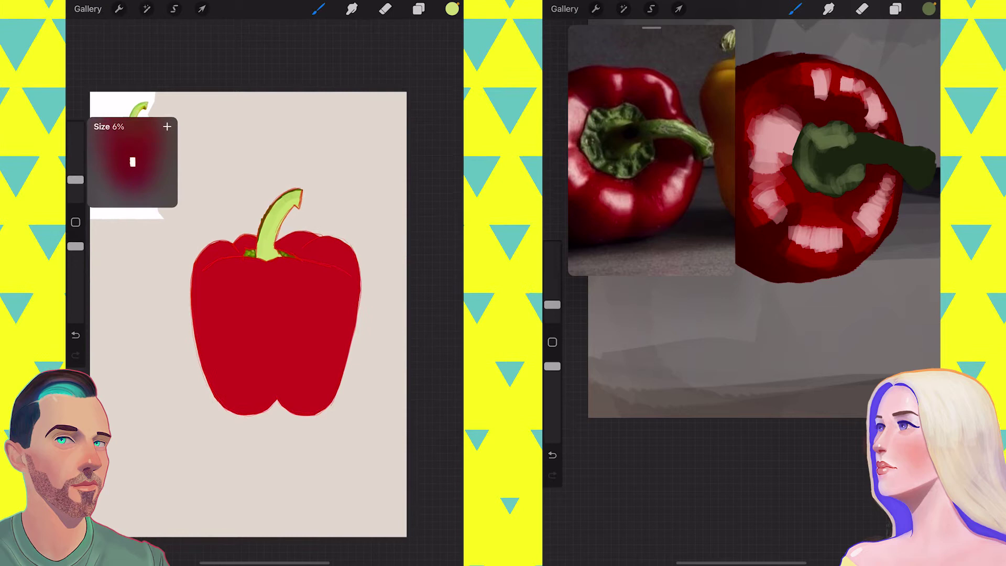
pyautogui.click(131, 150)
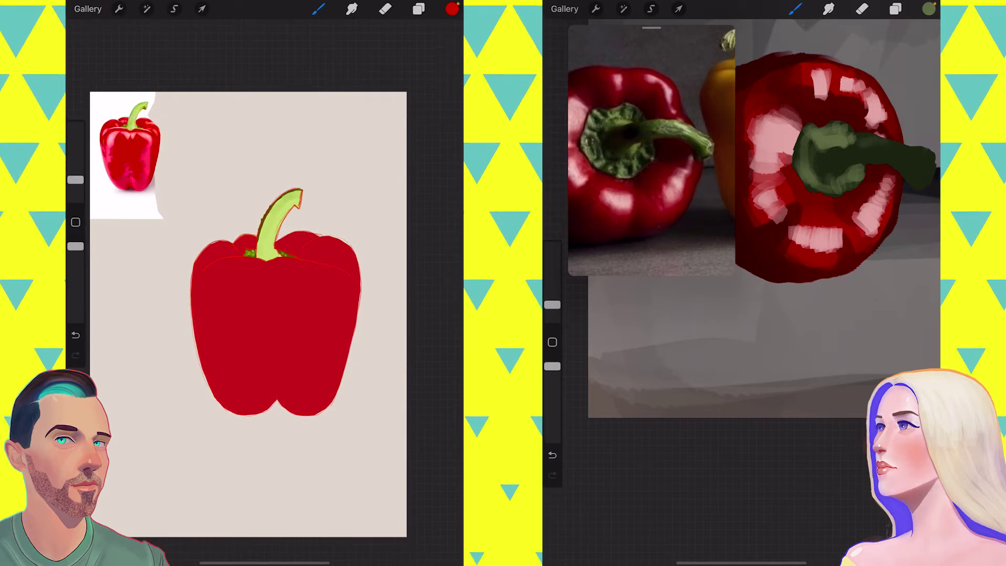
pyautogui.moveTo(76, 179); pyautogui.dragTo(75, 173)
pyautogui.click(289, 290)
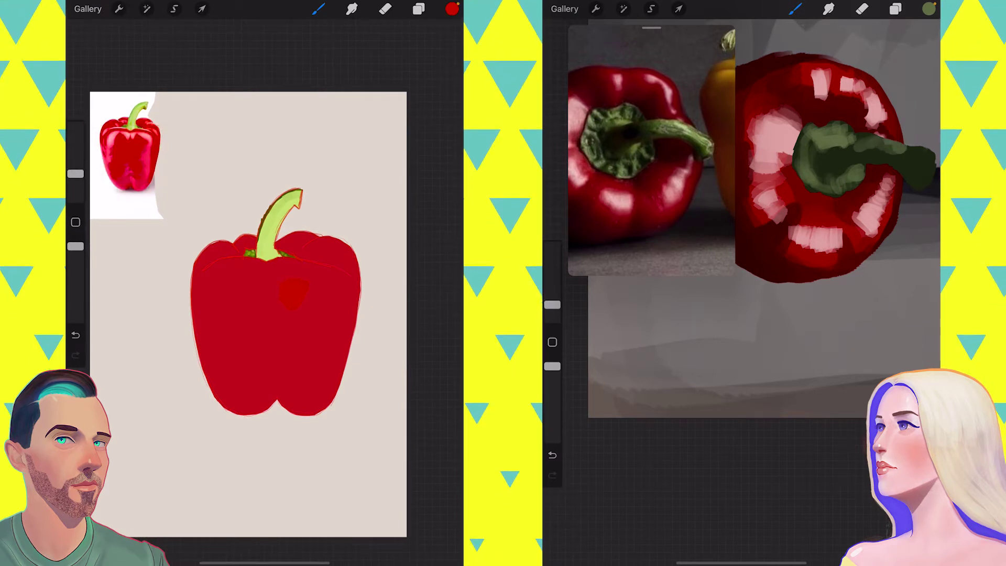
pyautogui.moveTo(304, 309); pyautogui.dragTo(295, 327)
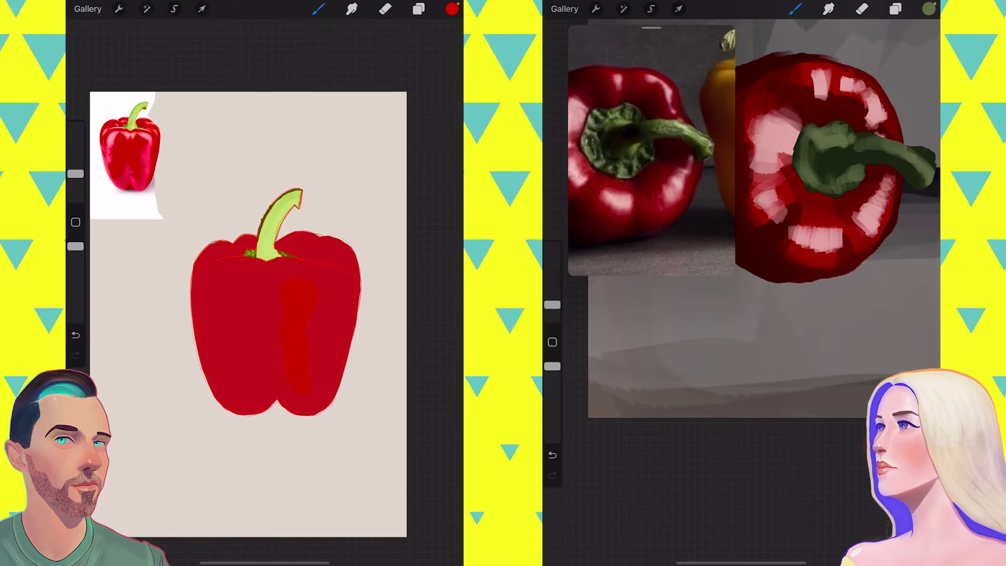
pyautogui.scroll(-5, 812, 184)
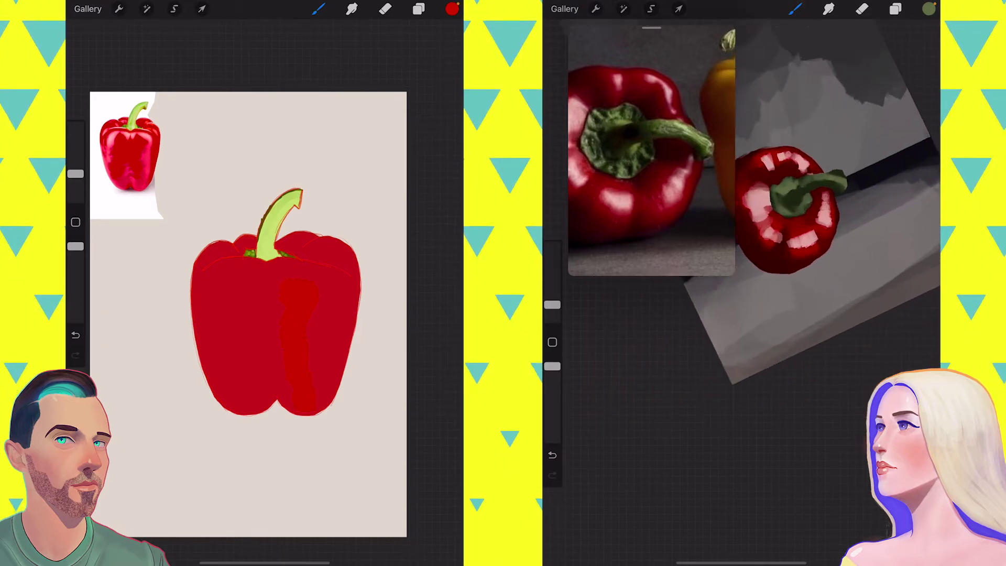
pyautogui.scroll(5, 787, 209)
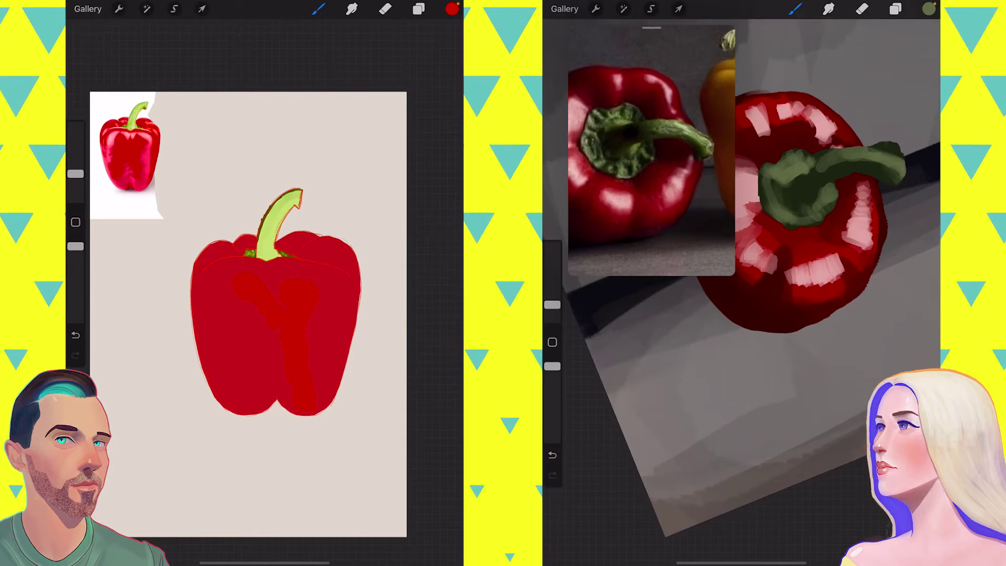
# Choose a lighter green and paint highlights near the right pepper stem's tip and middle.
pyautogui.click(929, 9)
pyautogui.click(828, 131)
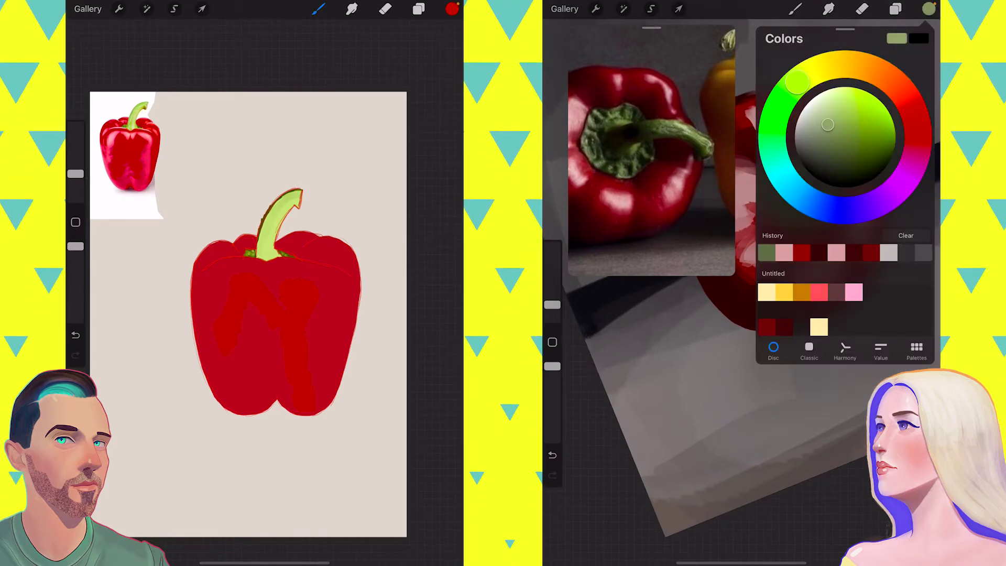
pyautogui.click(796, 8)
pyautogui.moveTo(552, 305); pyautogui.dragTo(553, 301)
pyautogui.moveTo(870, 153)
pyautogui.mouseDown()
pyautogui.moveTo(851, 157)
pyautogui.moveTo(904, 160)
pyautogui.moveTo(902, 171)
pyautogui.mouseUp()
pyautogui.moveTo(826, 157); pyautogui.dragTo(847, 151)
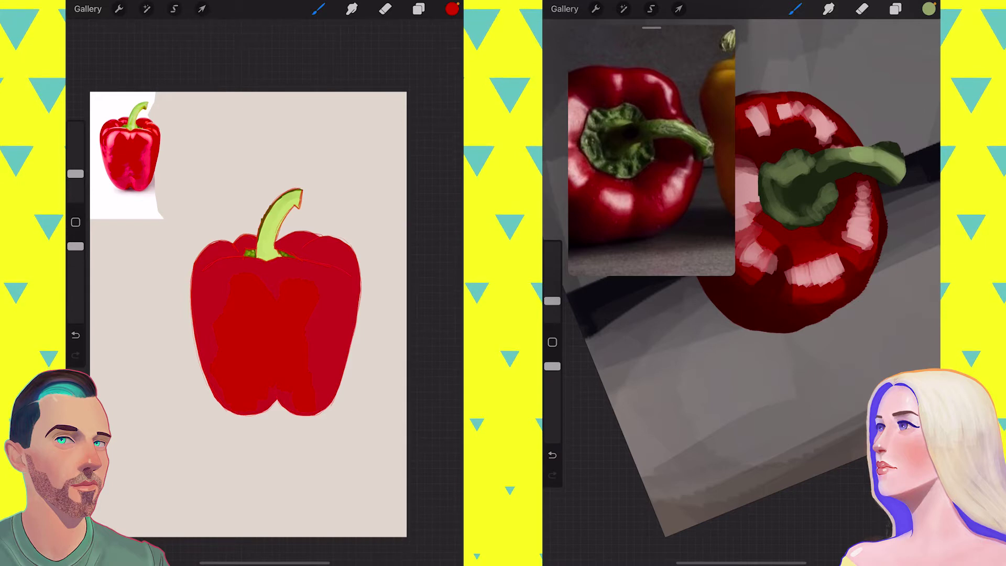
pyautogui.moveTo(553, 301); pyautogui.dragTo(552, 302)
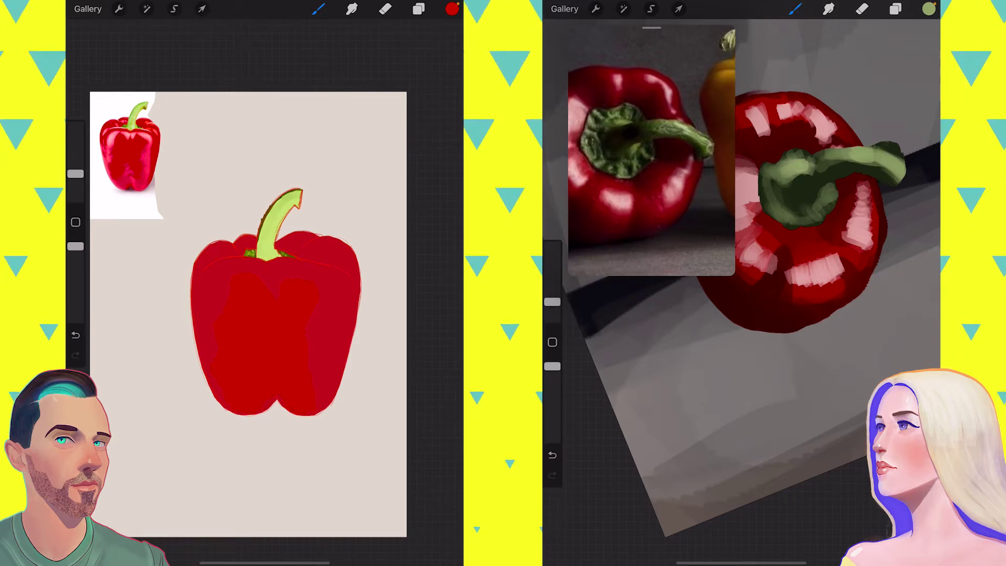
pyautogui.moveTo(76, 173); pyautogui.dragTo(76, 175)
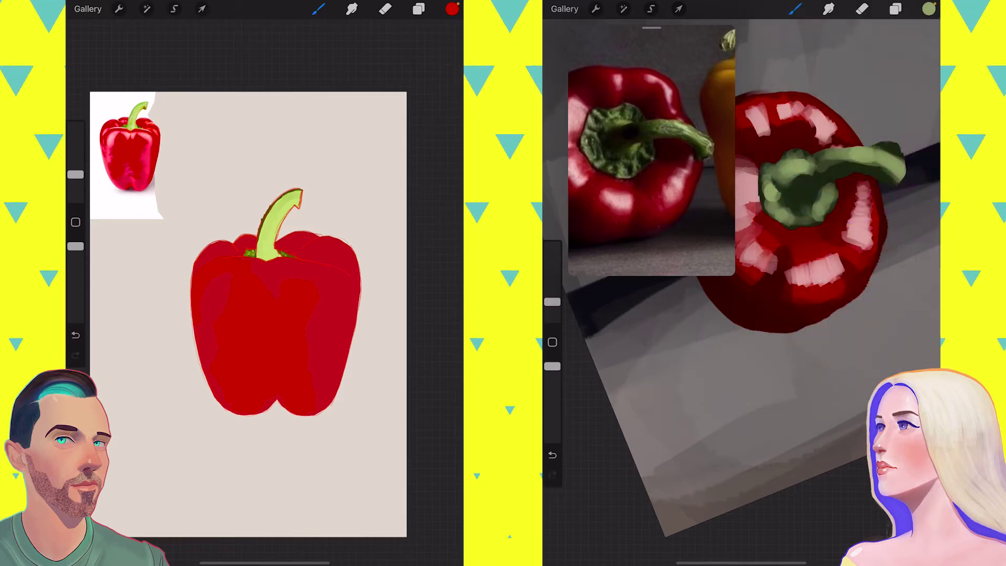
pyautogui.moveTo(76, 175); pyautogui.dragTo(76, 180)
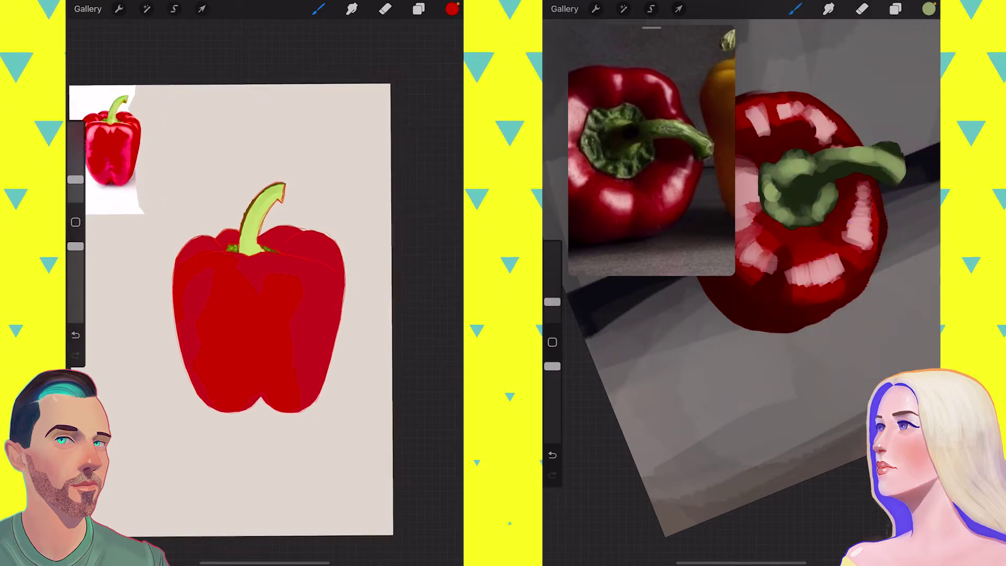
# Sample the stem's dark green and paint dark strokes through the stem's centre.
pyautogui.click(799, 194)
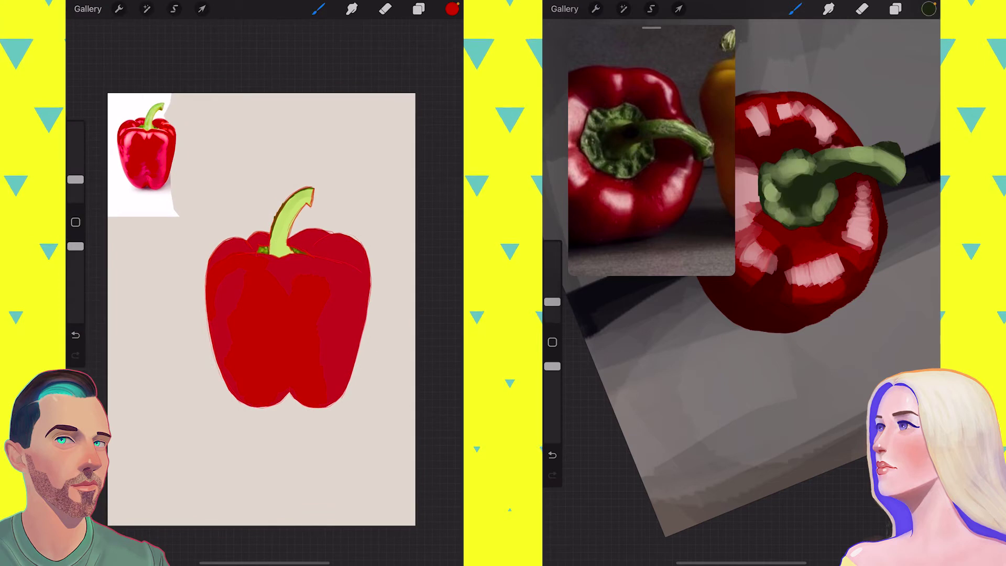
pyautogui.moveTo(786, 174)
pyautogui.mouseDown()
pyautogui.moveTo(814, 176)
pyautogui.moveTo(827, 163)
pyautogui.moveTo(816, 161)
pyautogui.mouseUp()
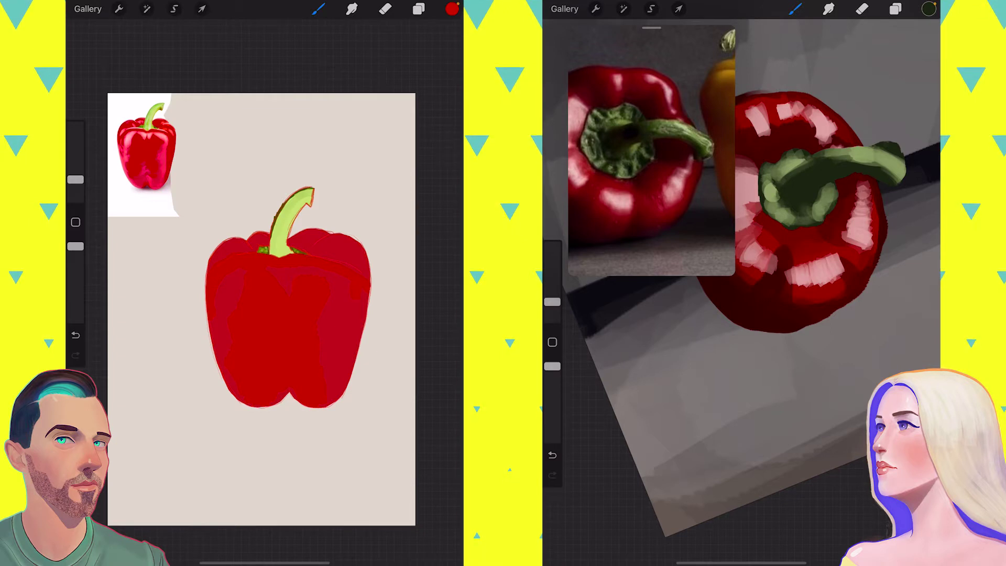
pyautogui.click(809, 201)
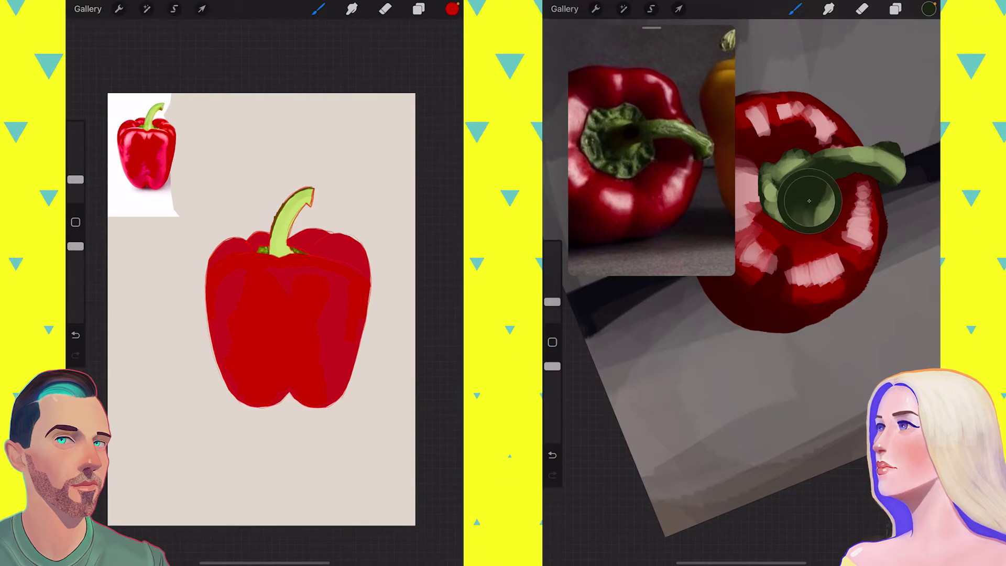
# Brush light green along the lower stem, then make Layer 5, the stem layer, active.
pyautogui.click(928, 9)
pyautogui.click(795, 8)
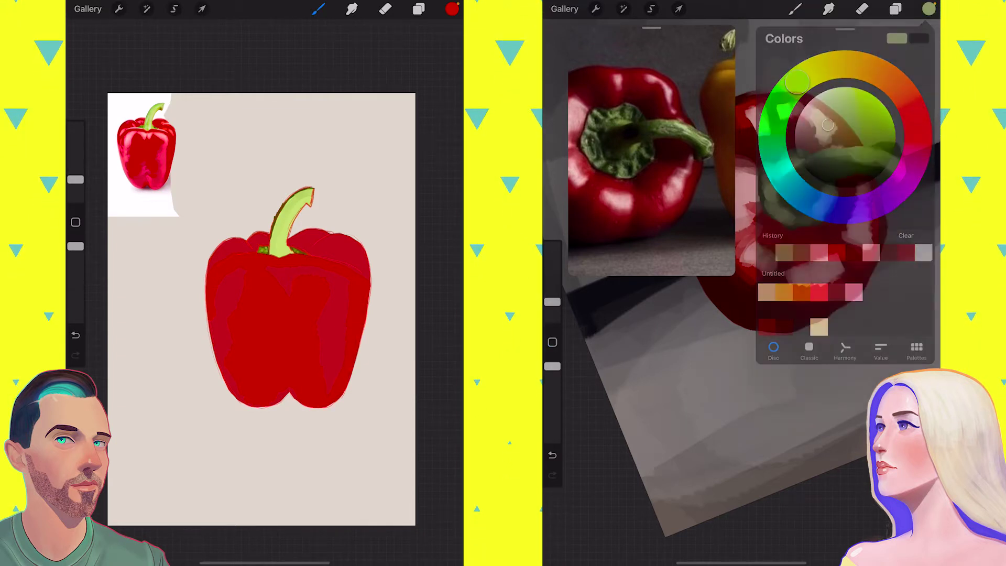
pyautogui.moveTo(800, 211); pyautogui.dragTo(826, 188)
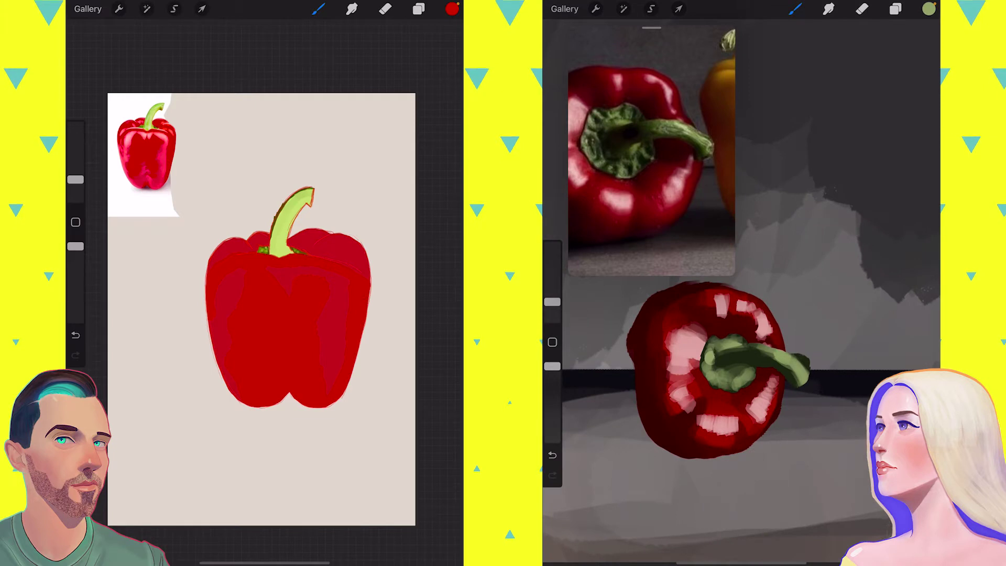
pyautogui.click(896, 8)
pyautogui.click(813, 108)
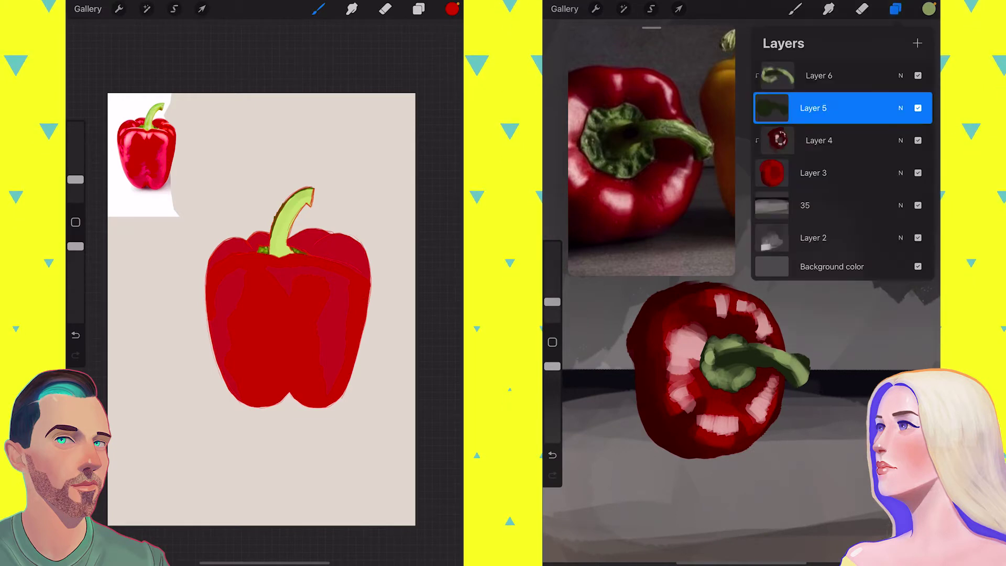
# Shrink the eraser to 3% and undo the last erase stroke on the stem.
pyautogui.click(862, 9)
pyautogui.moveTo(75, 180); pyautogui.dragTo(75, 186)
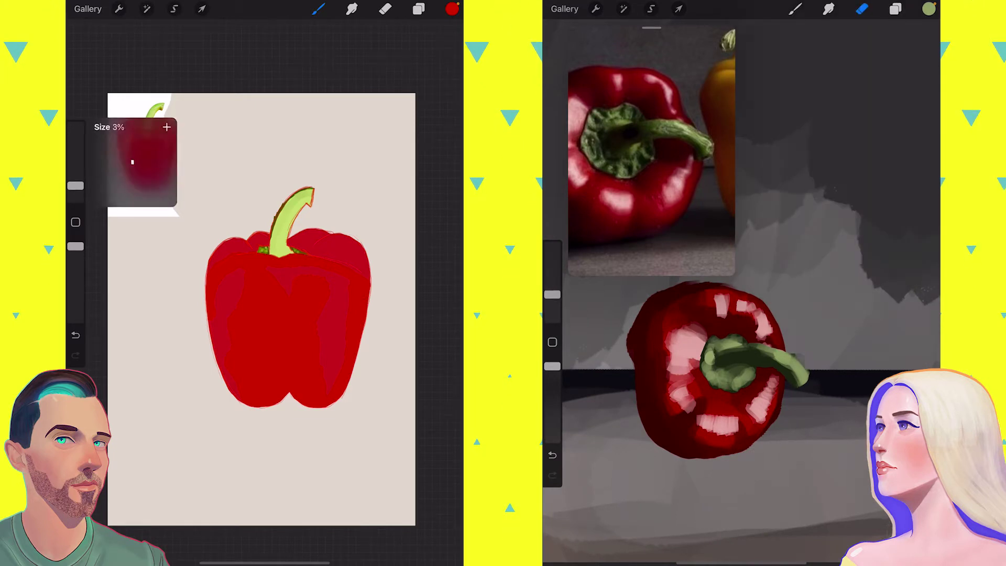
pyautogui.scroll(-5, 741, 294)
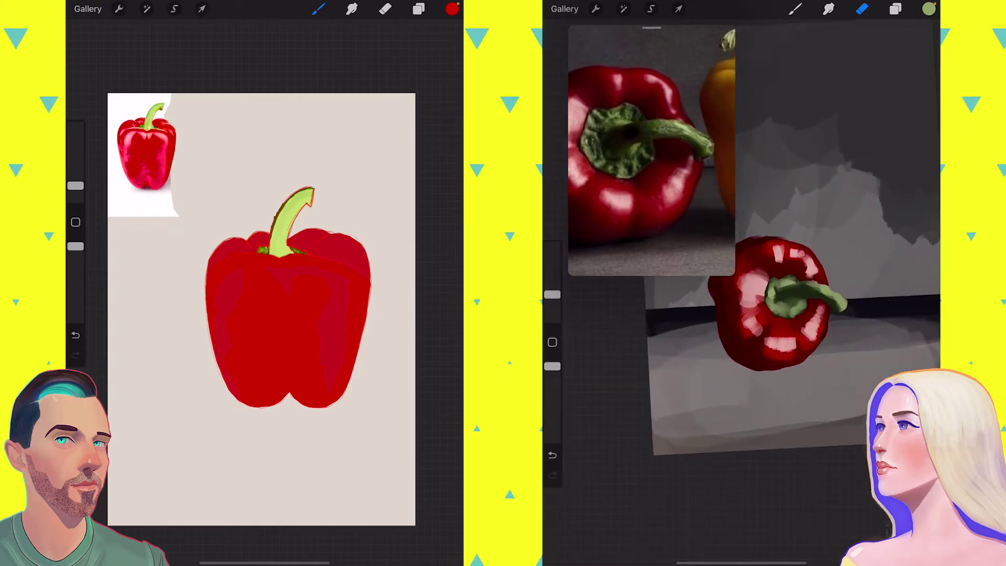
pyautogui.scroll(10, 742, 294)
pyautogui.moveTo(552, 294); pyautogui.dragTo(552, 305)
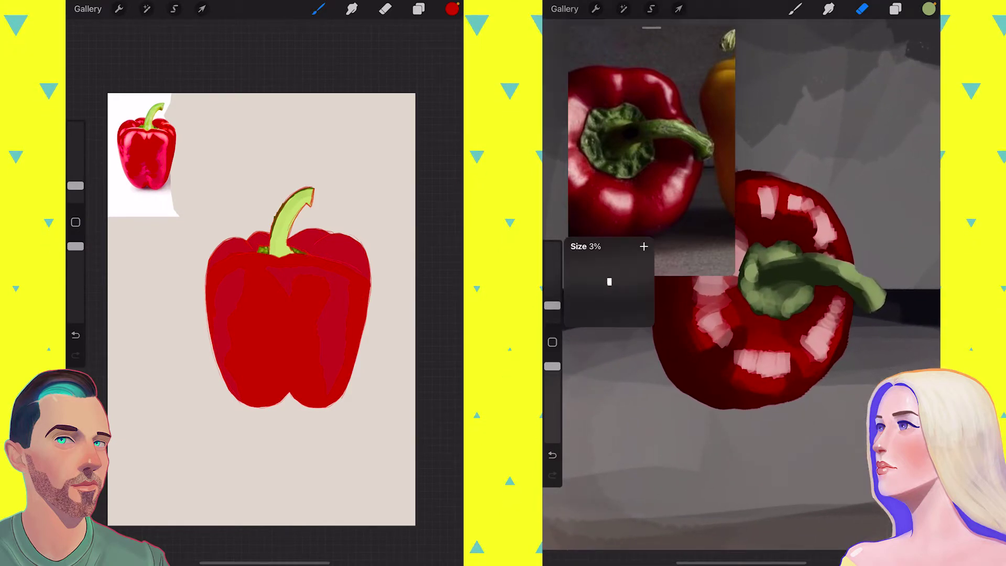
pyautogui.hotkey('ctrl', 'z')
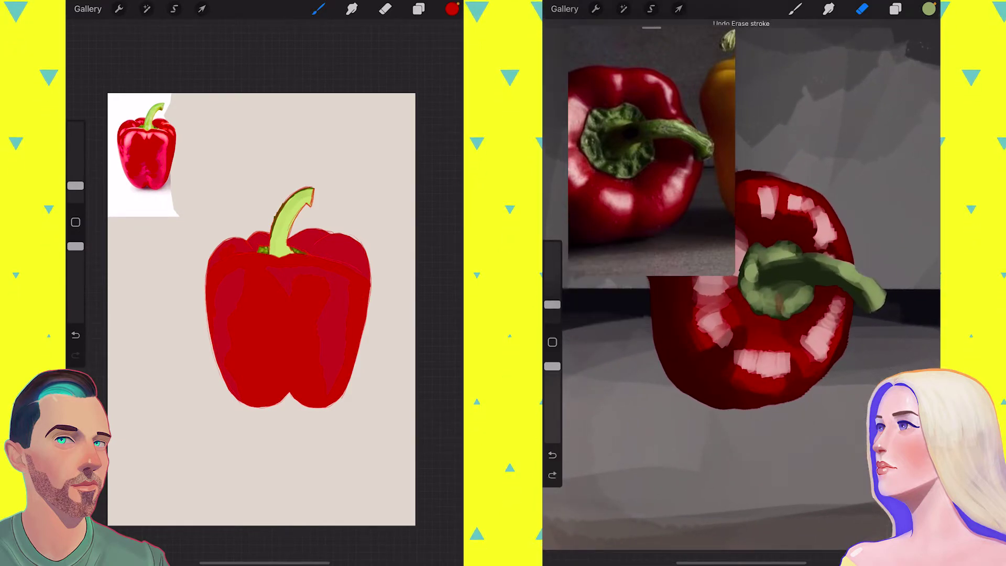
pyautogui.press('l')
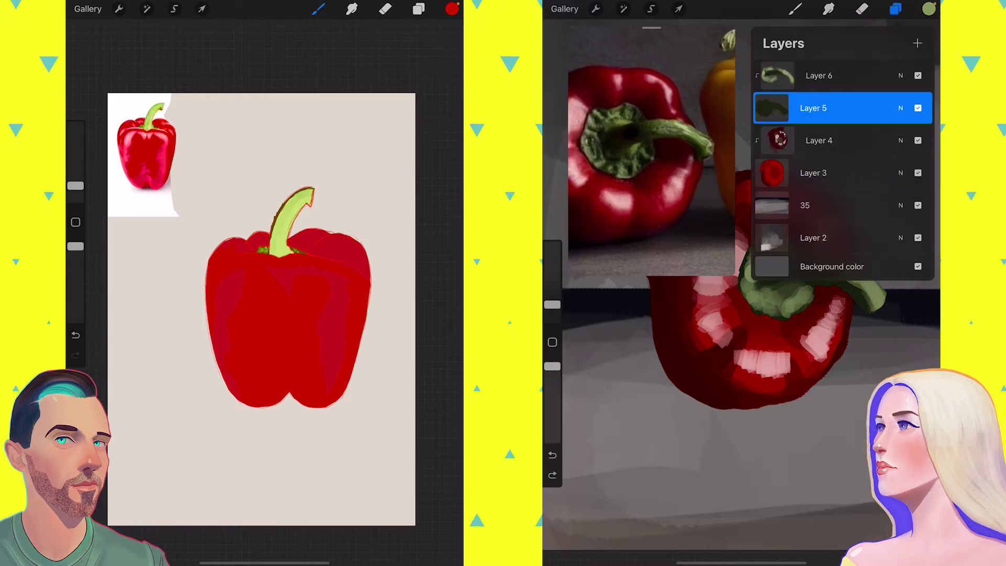
pyautogui.press('e')
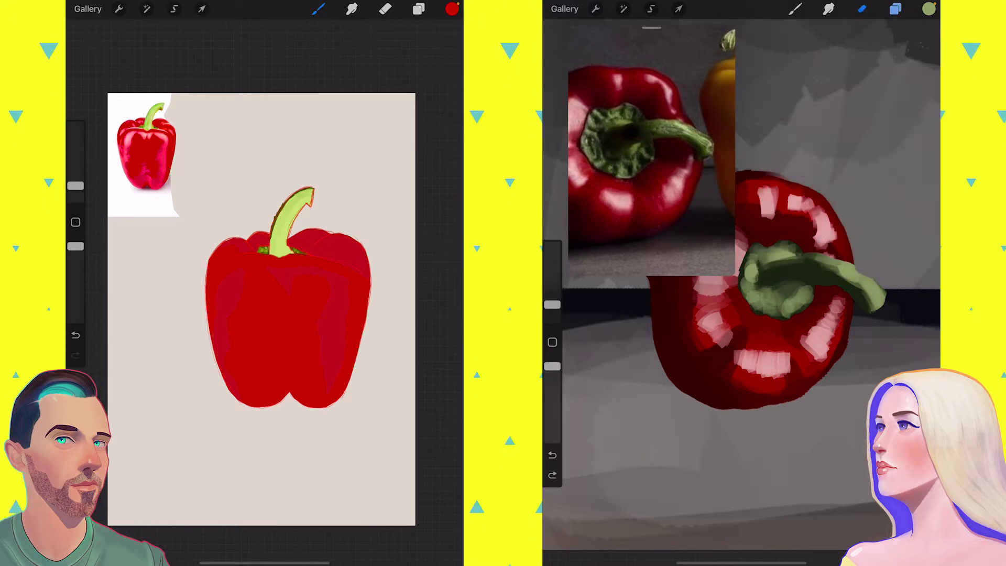
# Pick a darker green, select Layer 6, and set the brush to 2% for stem shading.
pyautogui.press('c')
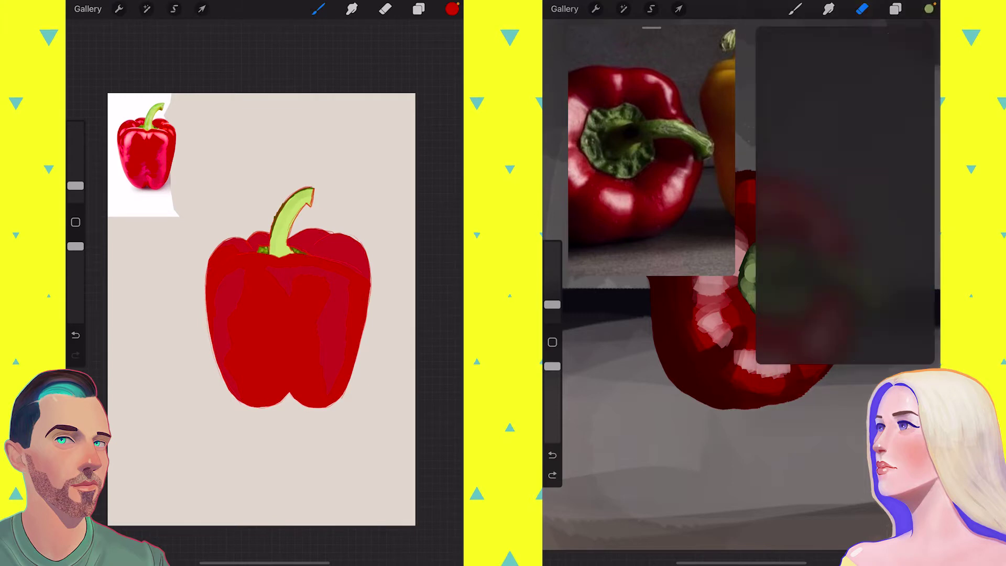
pyautogui.click(844, 168)
pyautogui.press('c')
pyautogui.press('b')
pyautogui.moveTo(553, 302); pyautogui.dragTo(552, 307)
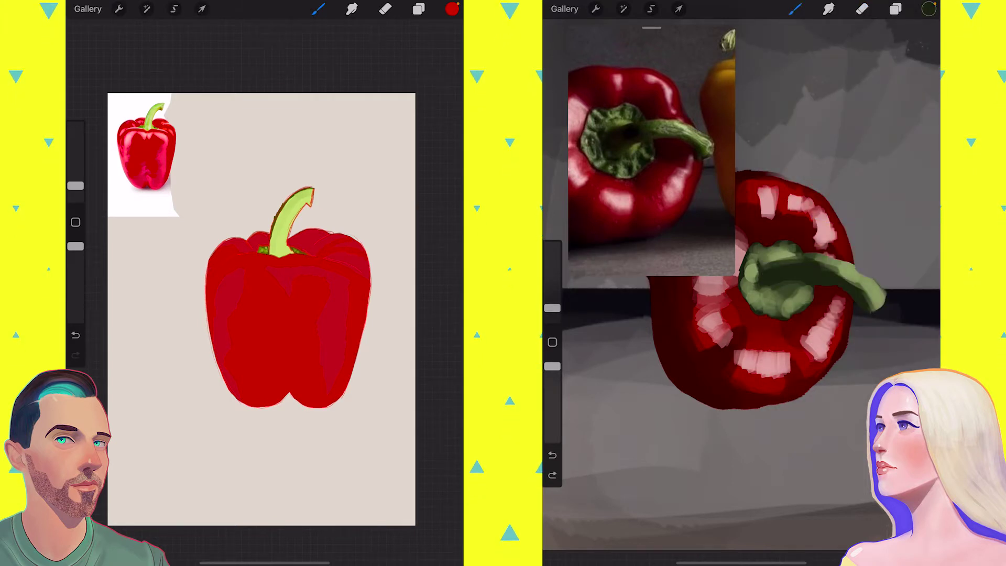
pyautogui.click(896, 8)
pyautogui.click(820, 74)
pyautogui.click(896, 9)
pyautogui.moveTo(552, 307); pyautogui.dragTo(553, 302)
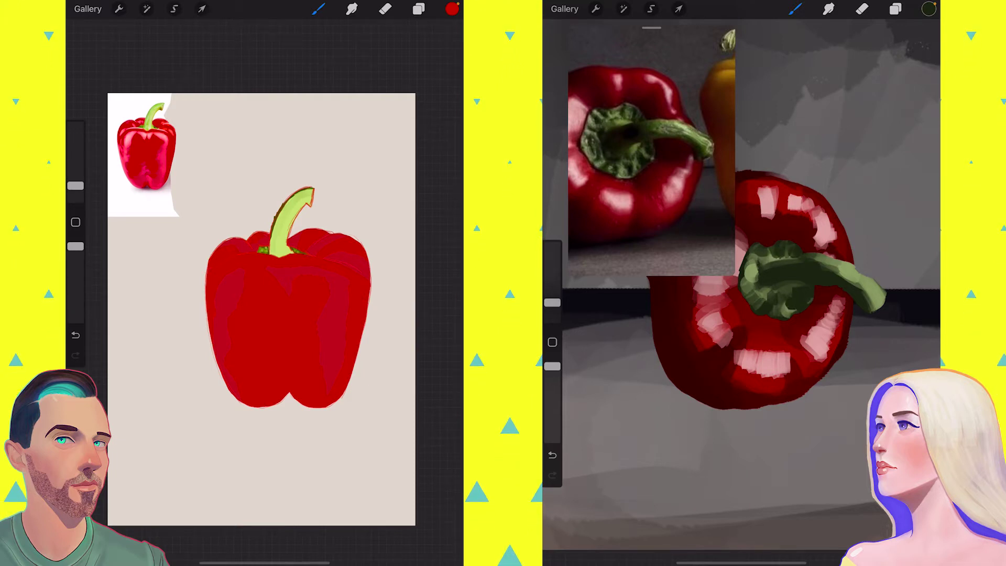
# Pick a light green and set a 3% brush for the still-life stem highlights.
pyautogui.click(929, 9)
pyautogui.click(784, 253)
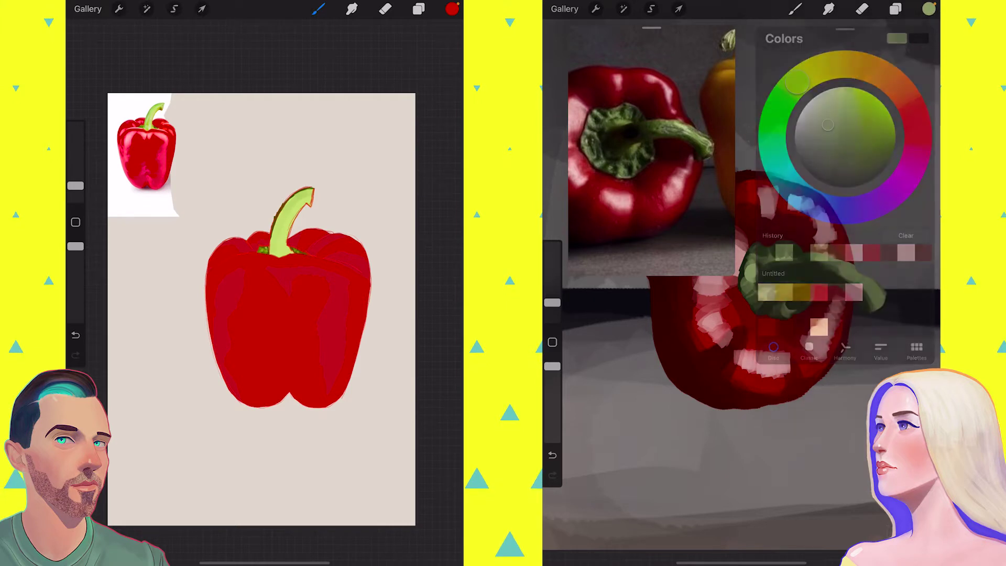
pyautogui.moveTo(552, 302); pyautogui.dragTo(552, 307)
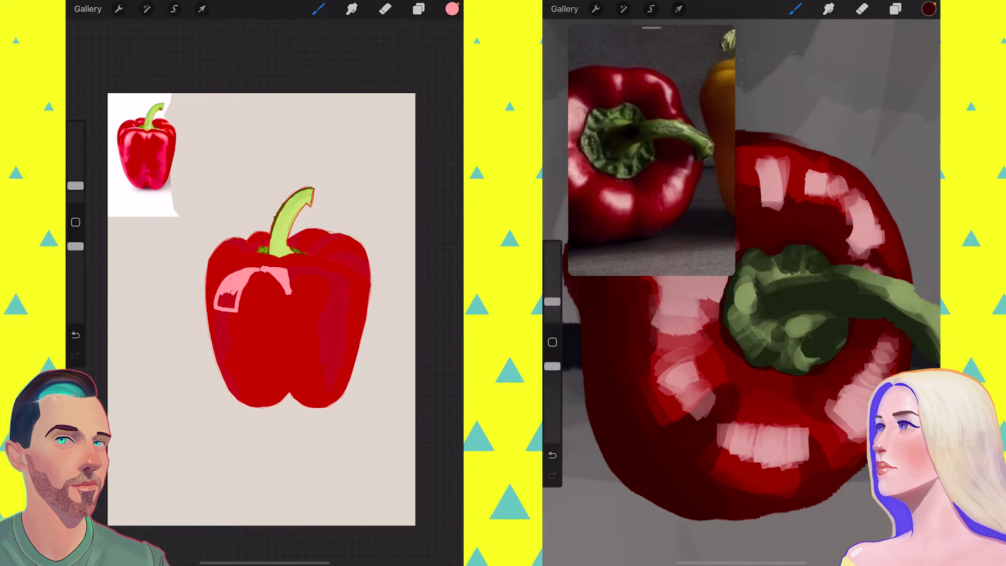
pyautogui.moveTo(787, 309); pyautogui.dragTo(817, 226)
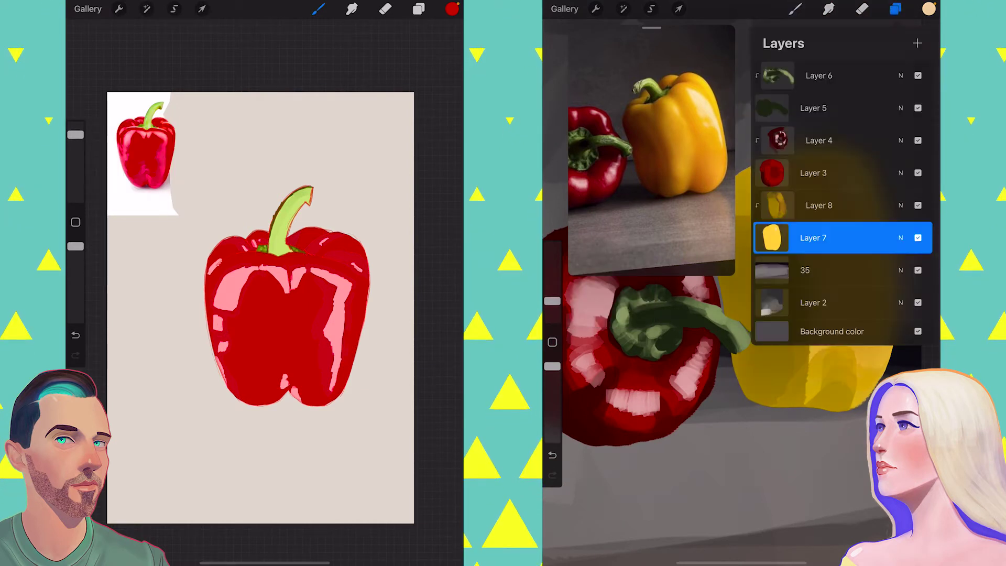
# Stroke pale highlights down the yellow pepper's body and right side, then sample its colour.
pyautogui.moveTo(838, 174); pyautogui.dragTo(854, 234)
pyautogui.moveTo(854, 195); pyautogui.dragTo(864, 241)
pyautogui.moveTo(865, 204); pyautogui.dragTo(875, 249)
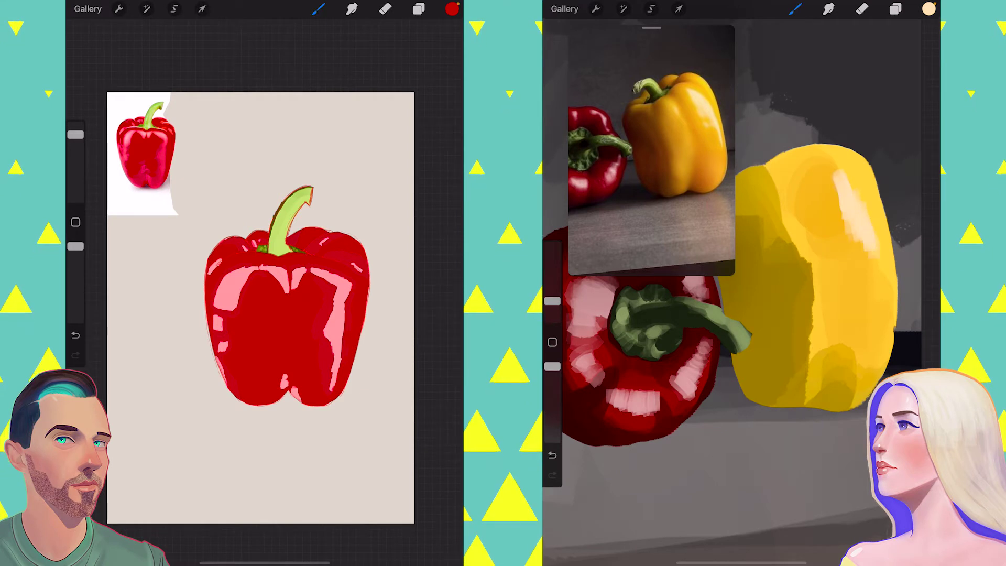
pyautogui.scroll(3, 287, 293)
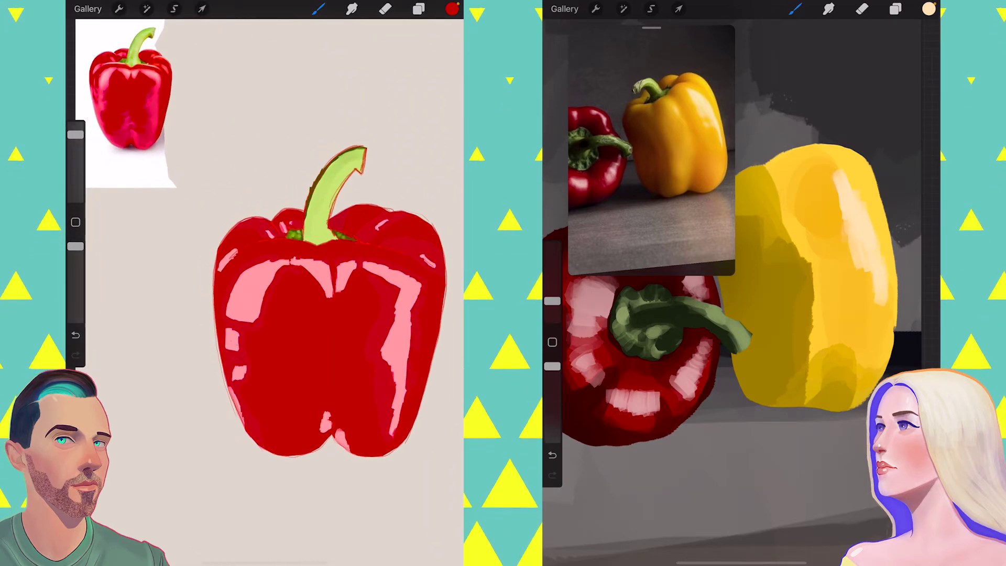
pyautogui.moveTo(76, 134); pyautogui.dragTo(75, 131)
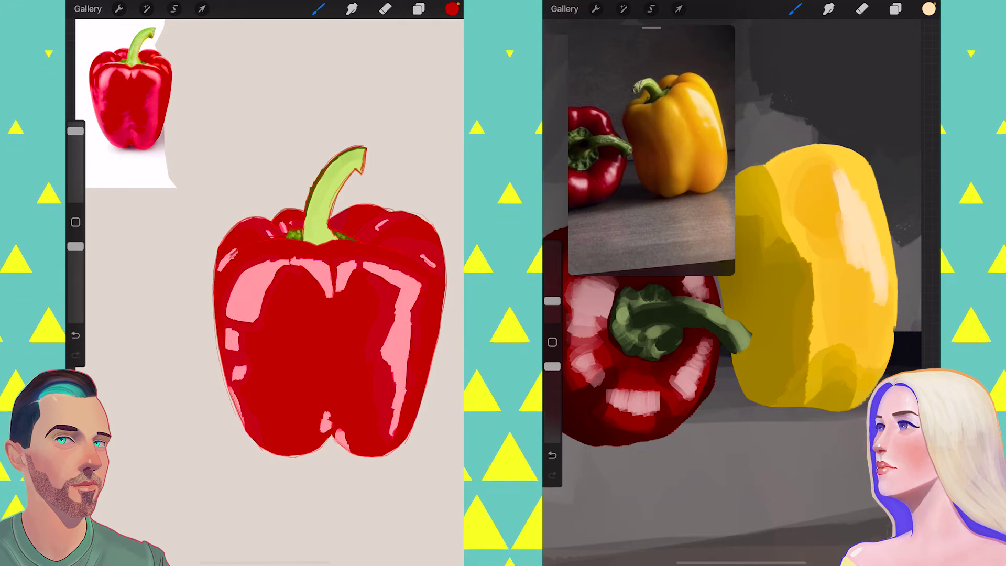
pyautogui.moveTo(856, 279); pyautogui.dragTo(860, 290)
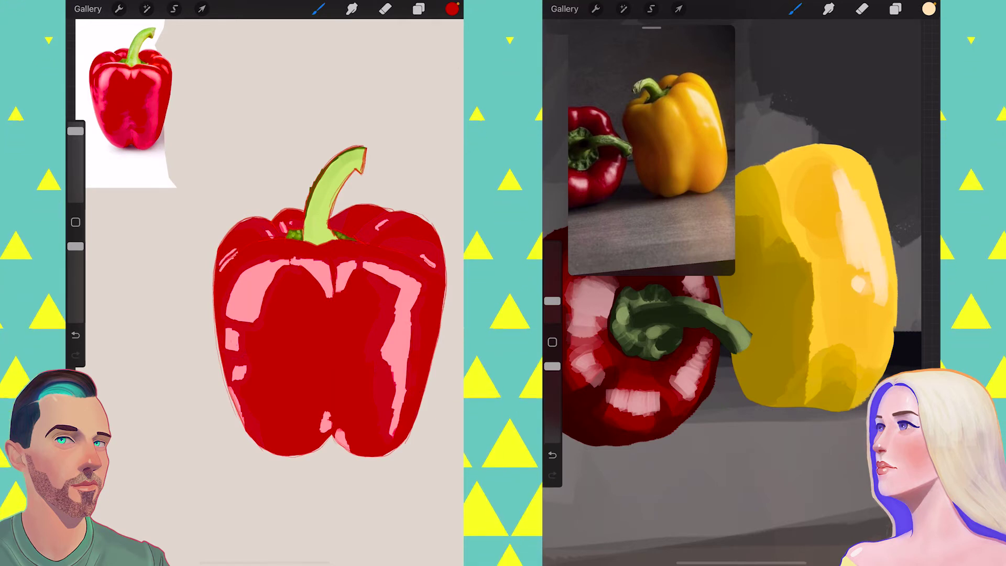
pyautogui.scroll(3, 734, 314)
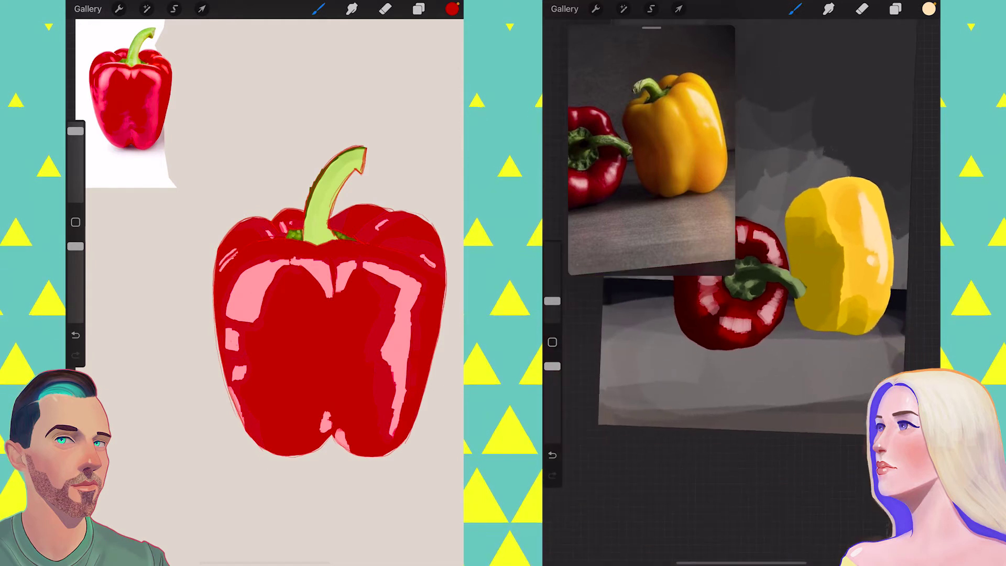
pyautogui.scroll(2, 734, 341)
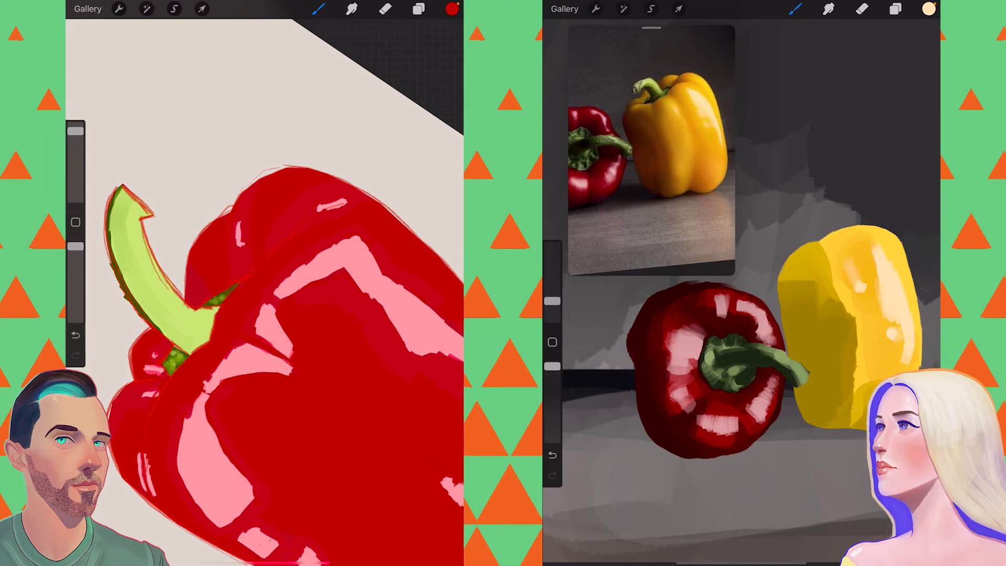
pyautogui.click(896, 9)
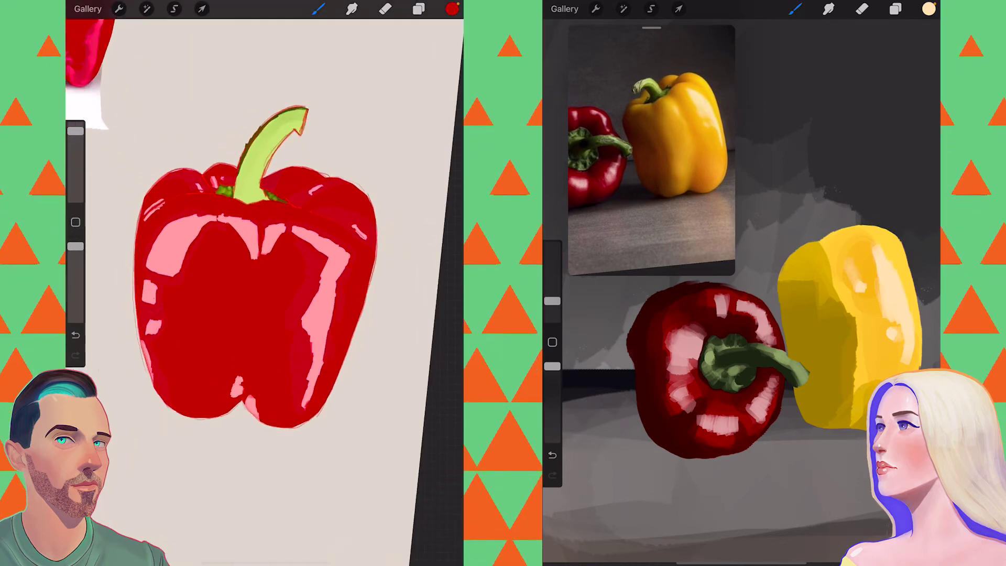
pyautogui.click(833, 267)
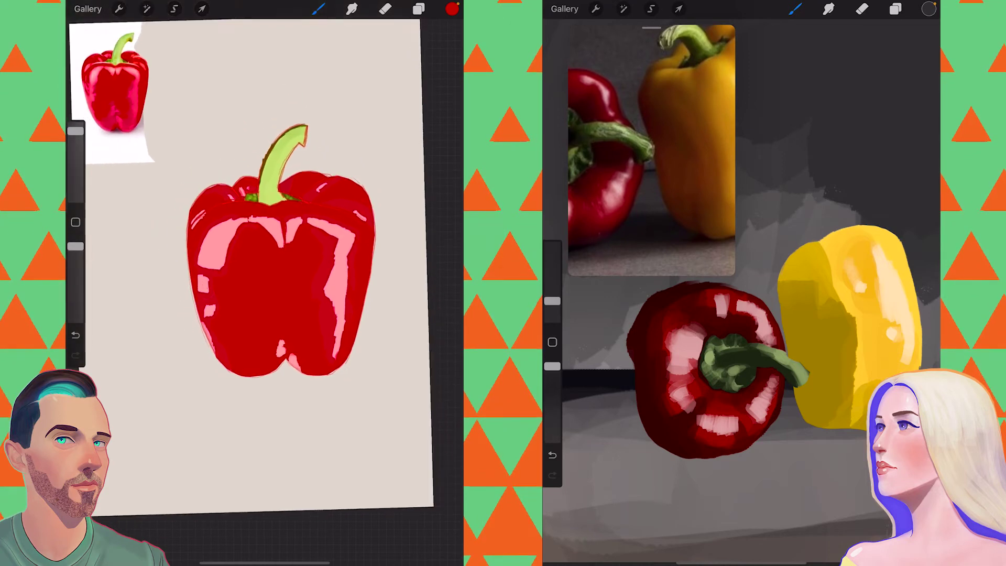
# Switch the glossy pepper painting's brush to the Flat Brush.
pyautogui.click(319, 9)
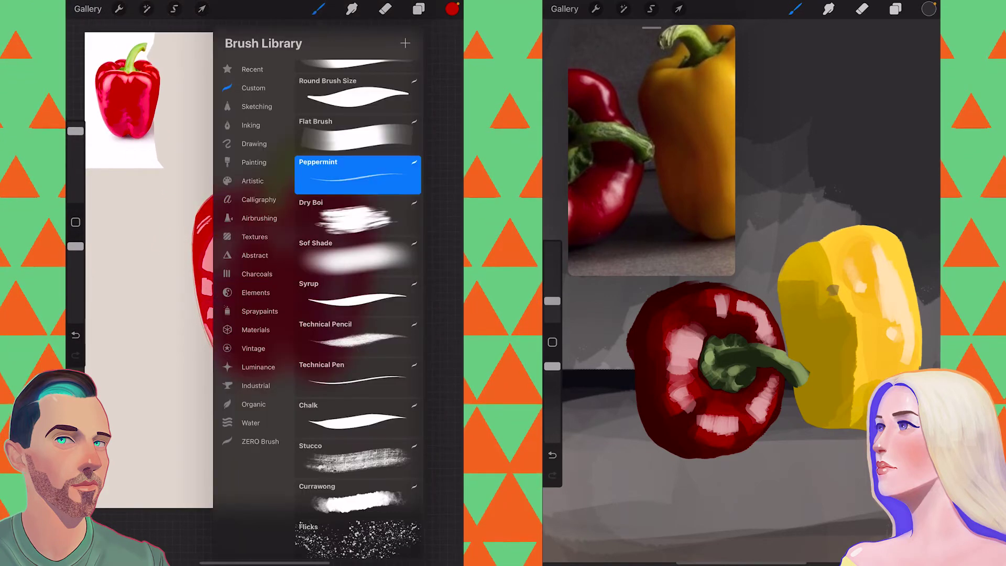
pyautogui.click(357, 135)
pyautogui.click(318, 9)
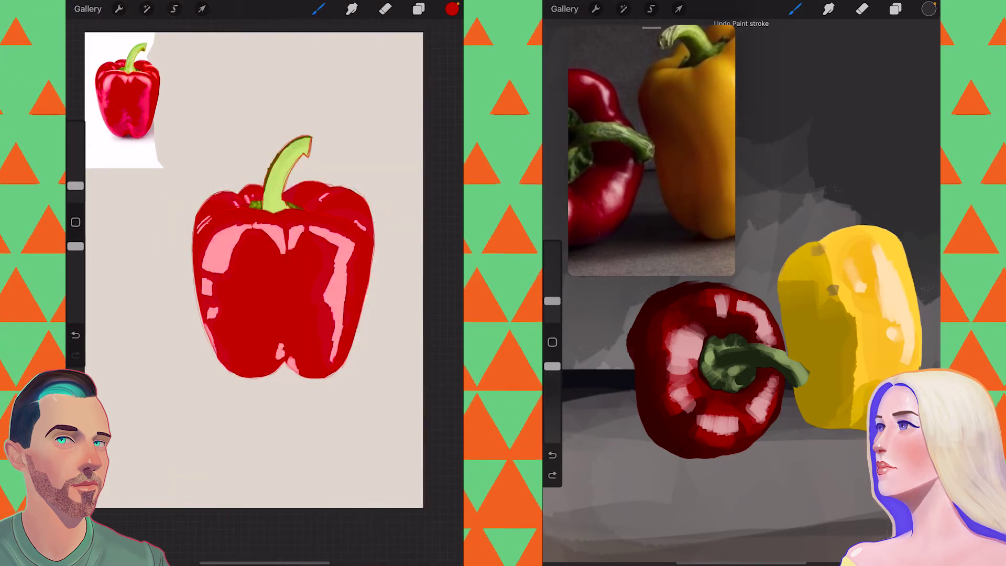
# Pick a yellow for the still-life pepper and adjust the brush size.
pyautogui.click(929, 9)
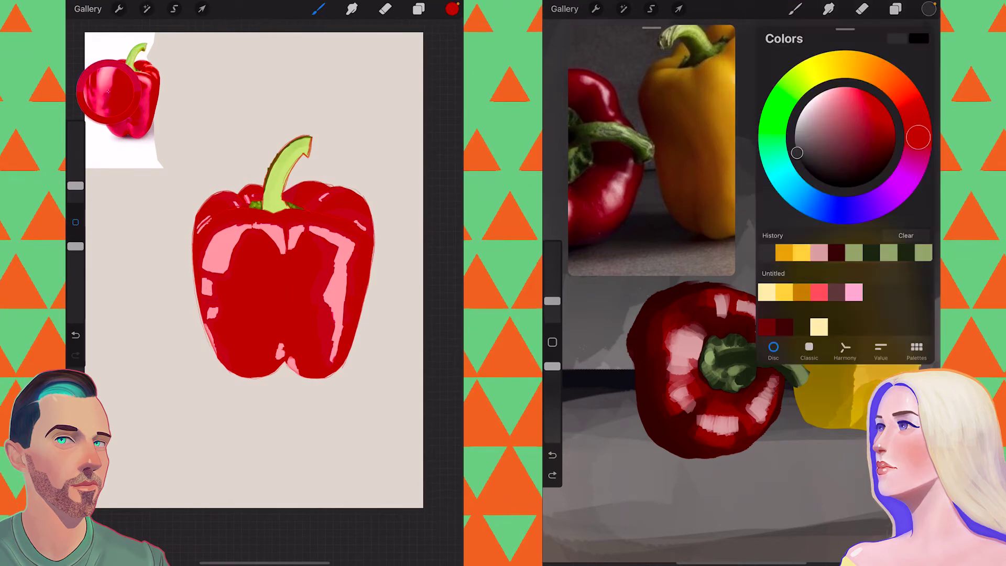
pyautogui.click(802, 252)
pyautogui.click(929, 9)
pyautogui.moveTo(76, 186); pyautogui.dragTo(76, 181)
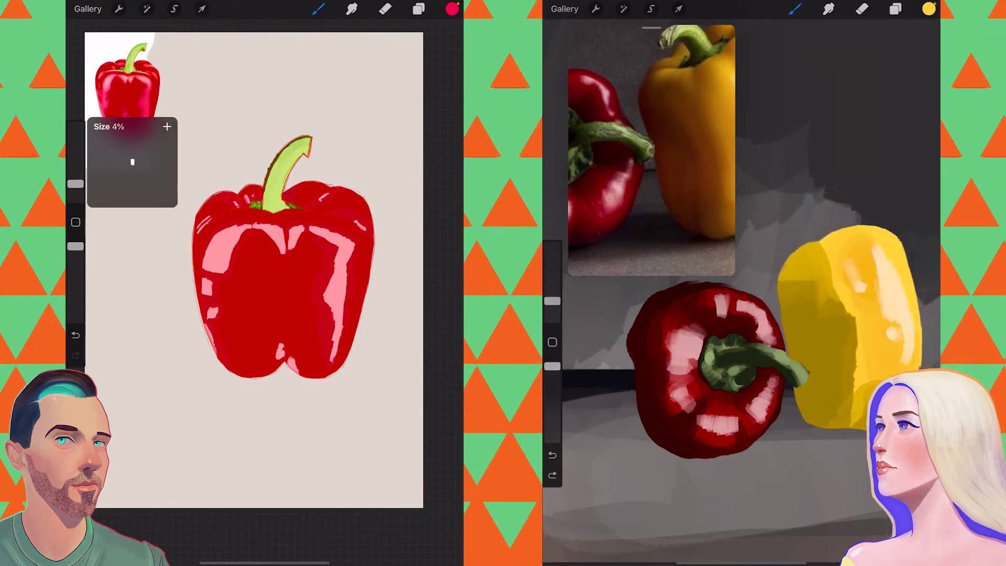
pyautogui.scroll(2, 283, 262)
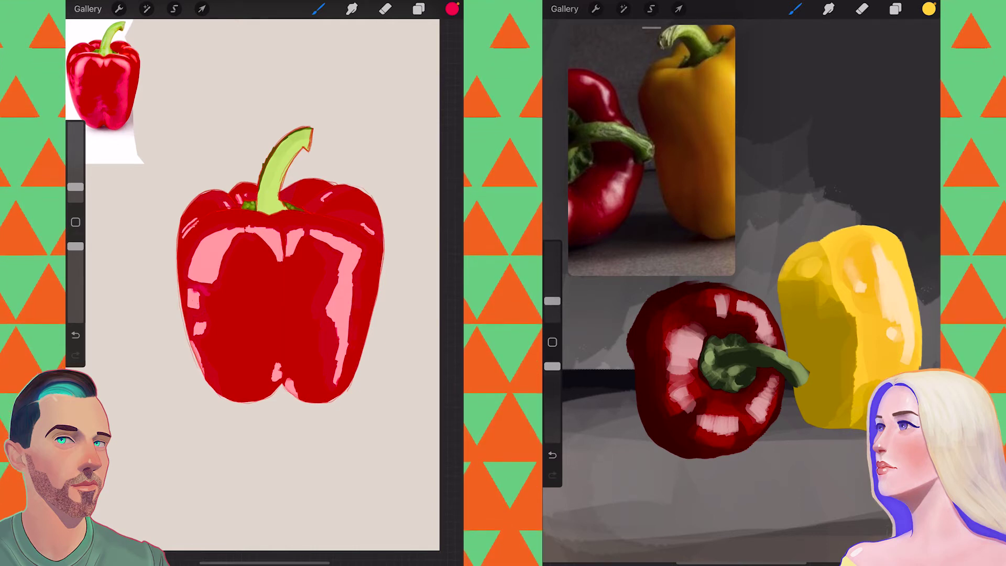
# Dab a small pink highlight mid-pepper with a 5% brush, then sample the pepper's red.
pyautogui.moveTo(75, 187); pyautogui.dragTo(75, 190)
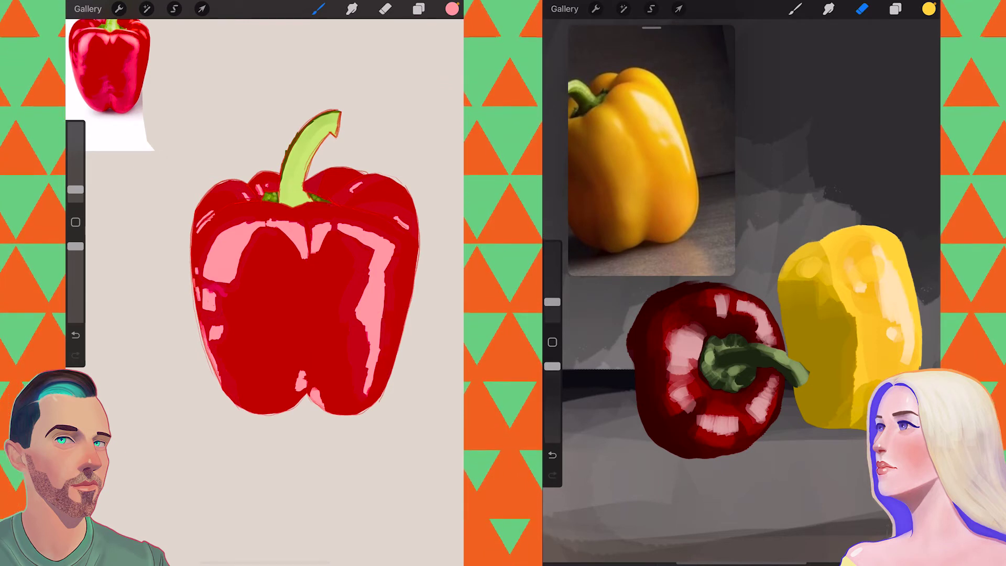
pyautogui.moveTo(75, 190); pyautogui.dragTo(75, 185)
pyautogui.click(268, 289)
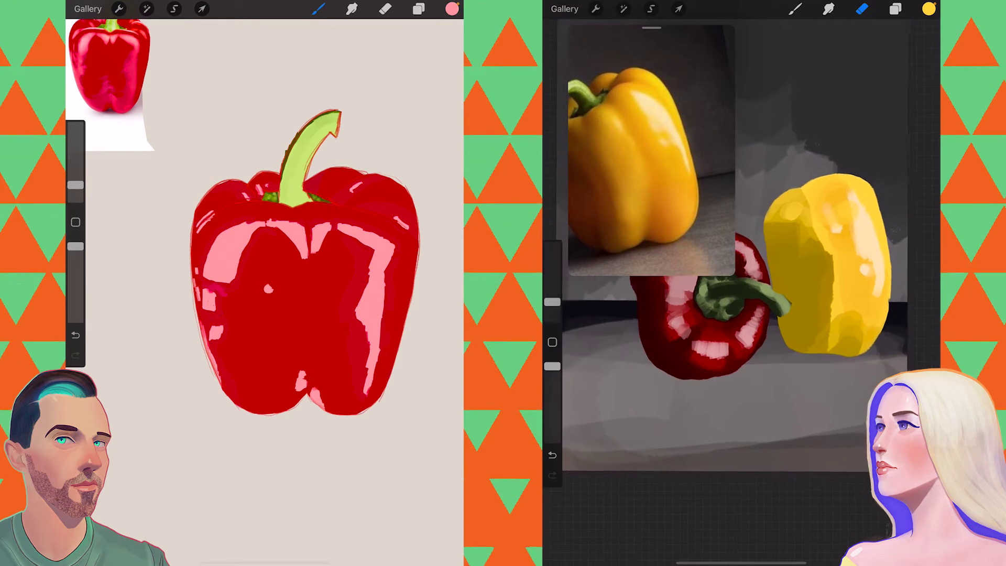
pyautogui.click(214, 287)
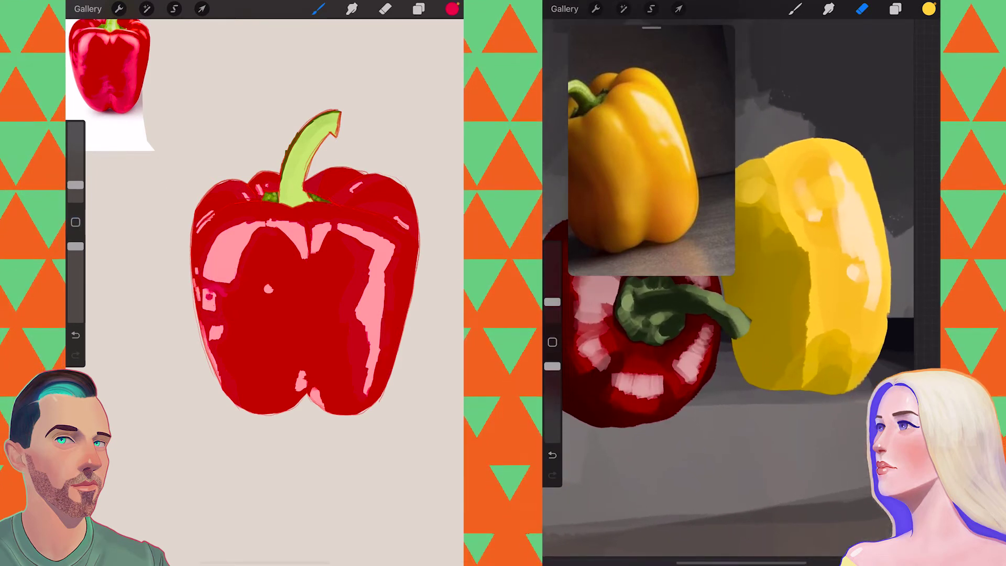
pyautogui.click(929, 9)
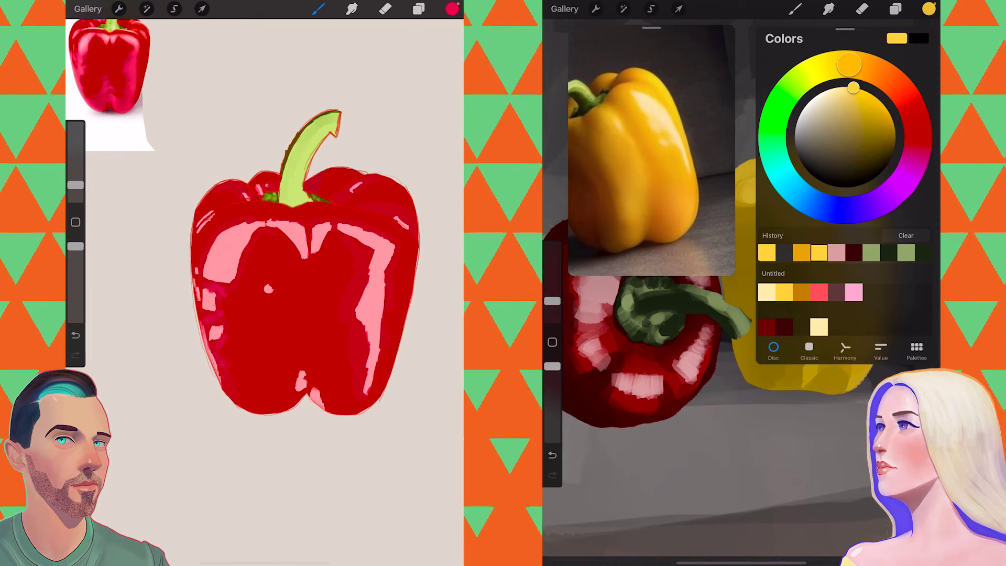
# With a 15% brush, paint light yellow highlight strokes down the yellow pepper.
pyautogui.click(929, 9)
pyautogui.moveTo(552, 302); pyautogui.dragTo(553, 288)
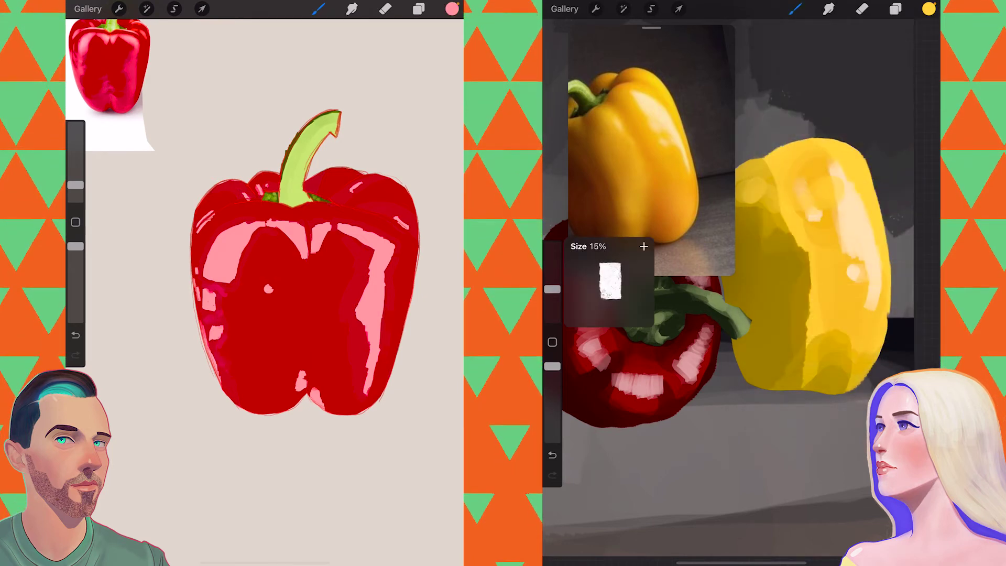
pyautogui.moveTo(794, 239); pyautogui.dragTo(795, 333)
pyautogui.moveTo(76, 185); pyautogui.dragTo(76, 181)
pyautogui.moveTo(787, 304); pyautogui.dragTo(818, 372)
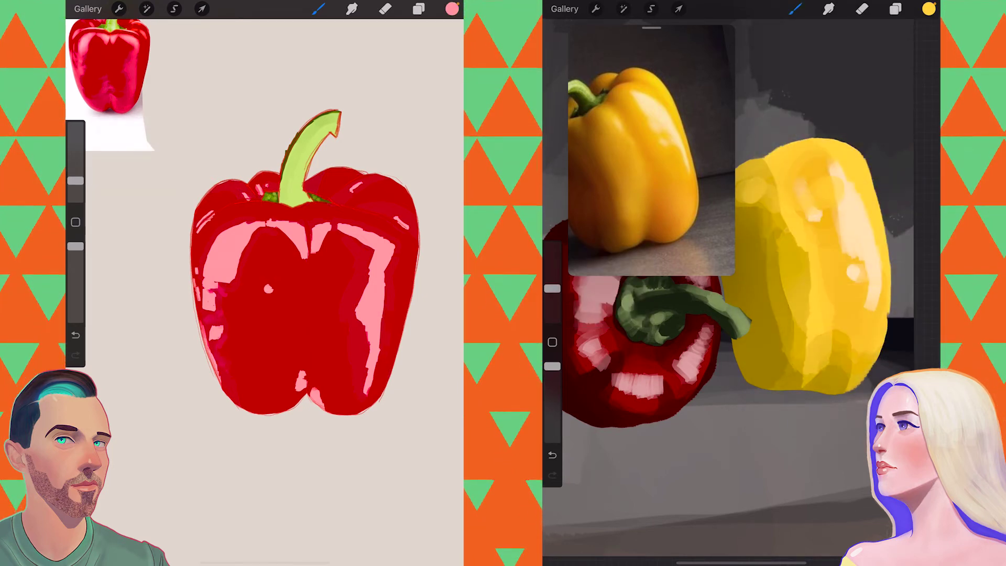
pyautogui.moveTo(834, 333); pyautogui.dragTo(851, 362)
pyautogui.moveTo(76, 181); pyautogui.dragTo(75, 174)
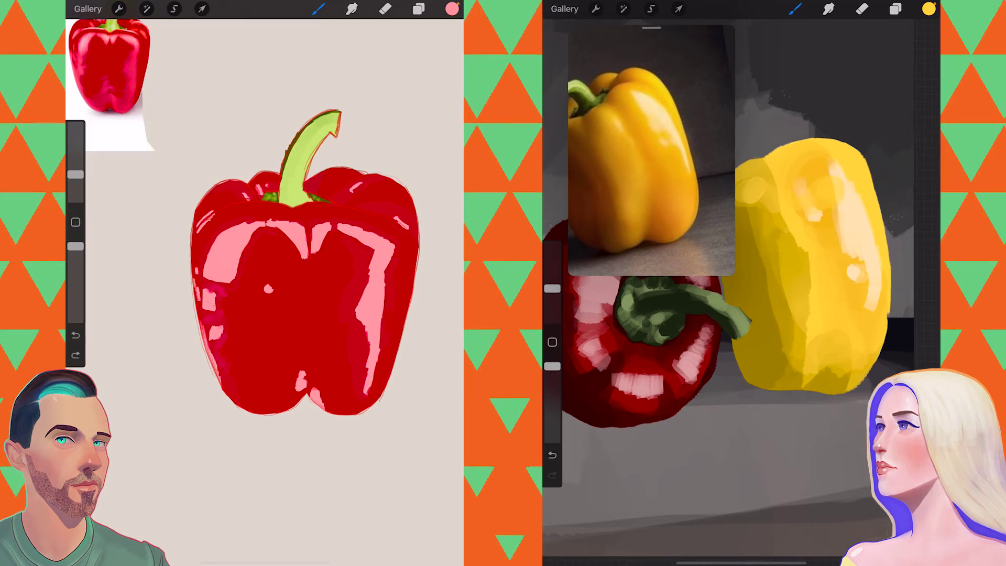
pyautogui.moveTo(791, 220); pyautogui.dragTo(789, 330)
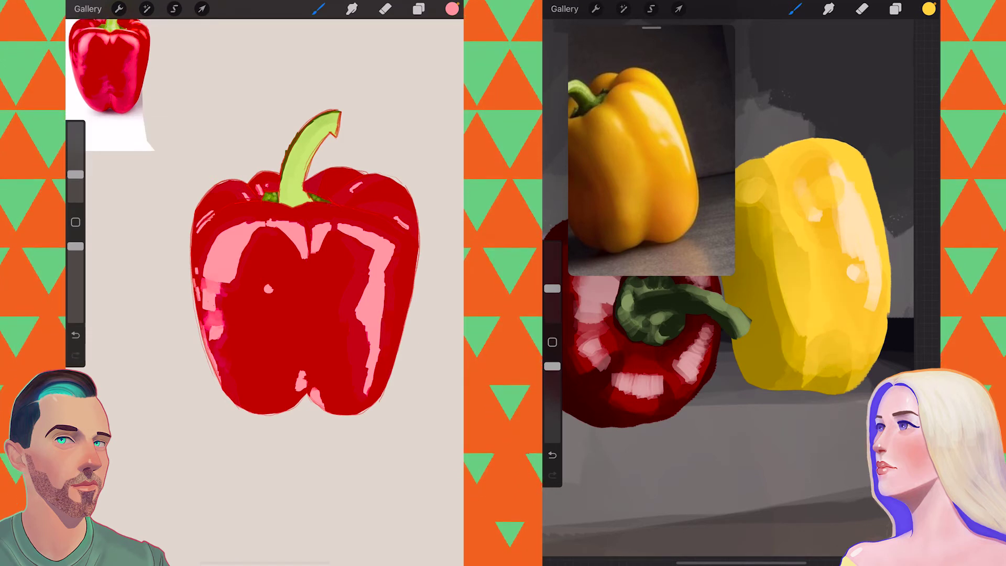
# Make the current colour more saturated in the colour picker.
pyautogui.scroll(-5, 734, 262)
pyautogui.scroll(5, 734, 262)
pyautogui.scroll(2, 733, 262)
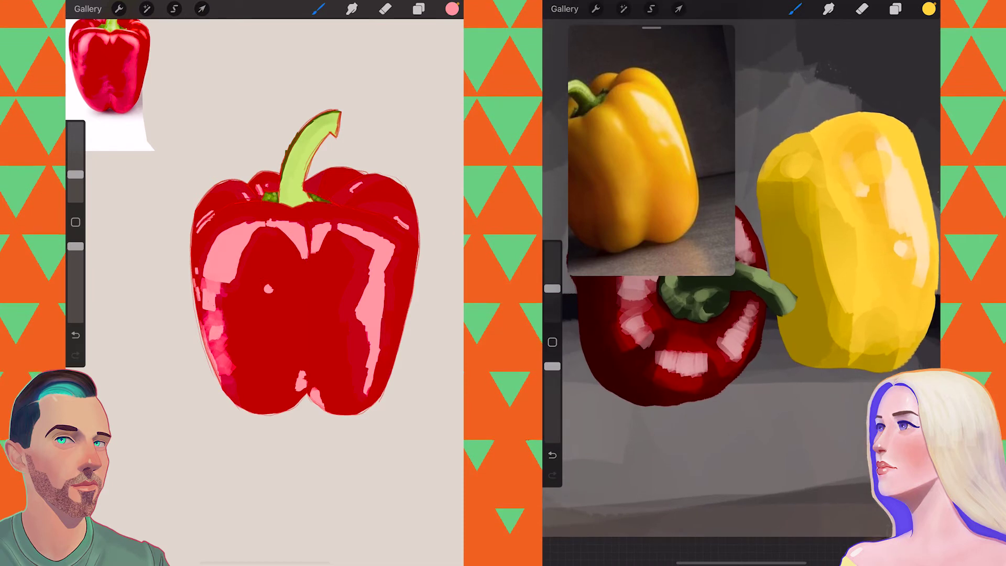
pyautogui.click(929, 9)
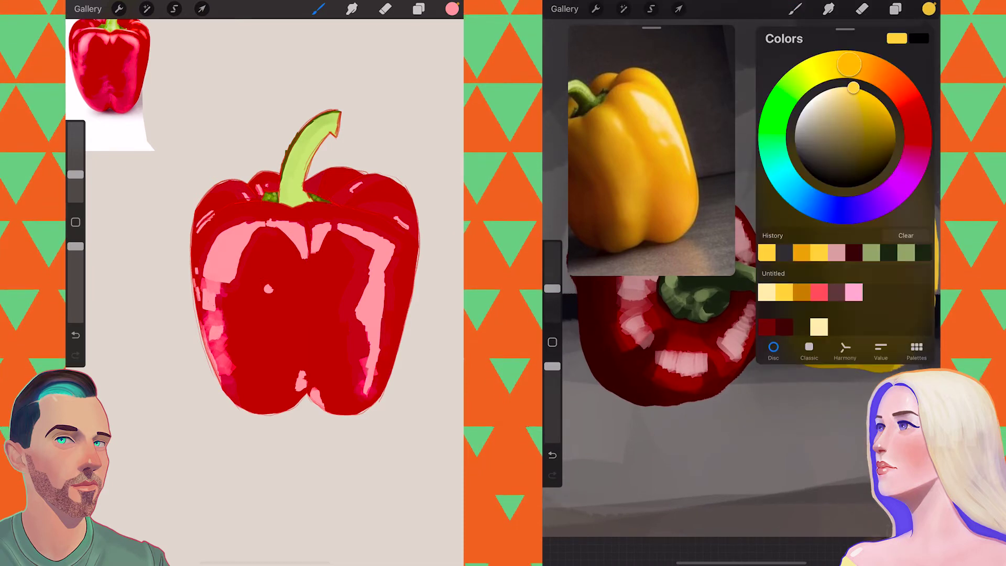
pyautogui.moveTo(854, 88); pyautogui.dragTo(881, 99)
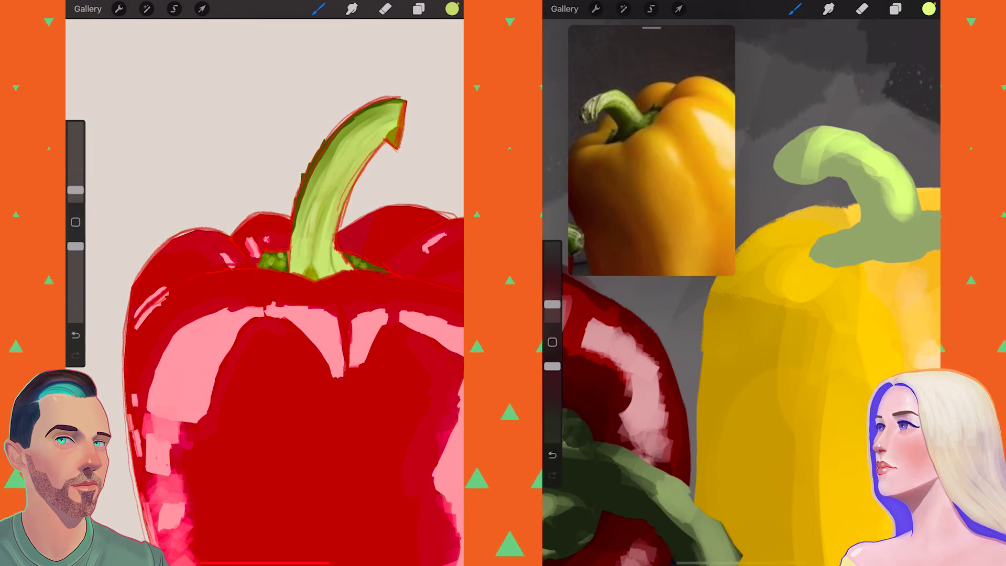
# Pick a lighter green in the colour disc and paint green strokes along the stem.
pyautogui.scroll(3, 265, 291)
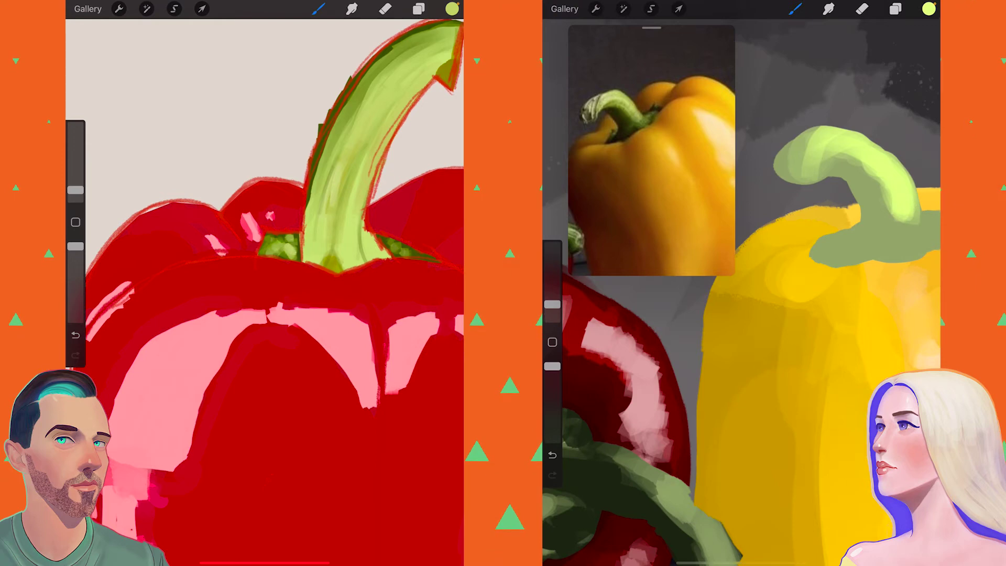
pyautogui.click(929, 9)
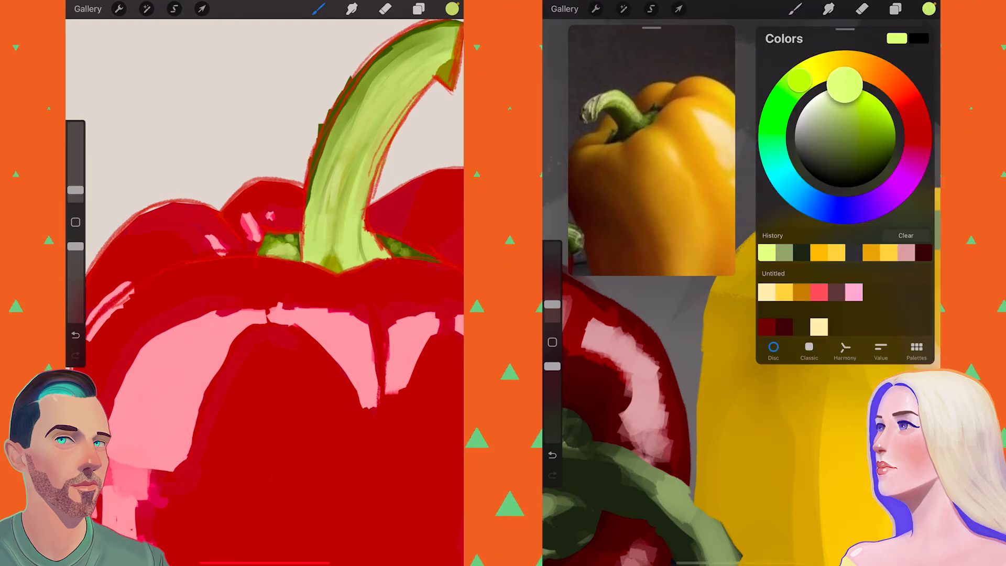
pyautogui.moveTo(843, 87); pyautogui.dragTo(851, 129)
pyautogui.moveTo(264, 291); pyautogui.dragTo(159, 260)
pyautogui.moveTo(786, 173); pyautogui.dragTo(853, 144)
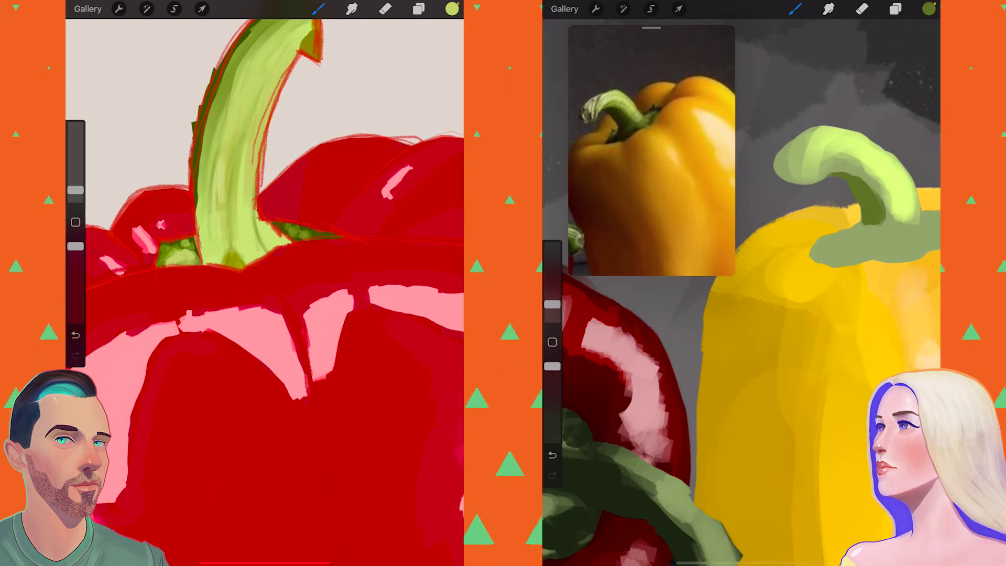
pyautogui.moveTo(220, 257)
pyautogui.mouseDown()
pyautogui.moveTo(173, 283)
pyautogui.moveTo(157, 314)
pyautogui.mouseUp()
pyautogui.click(896, 9)
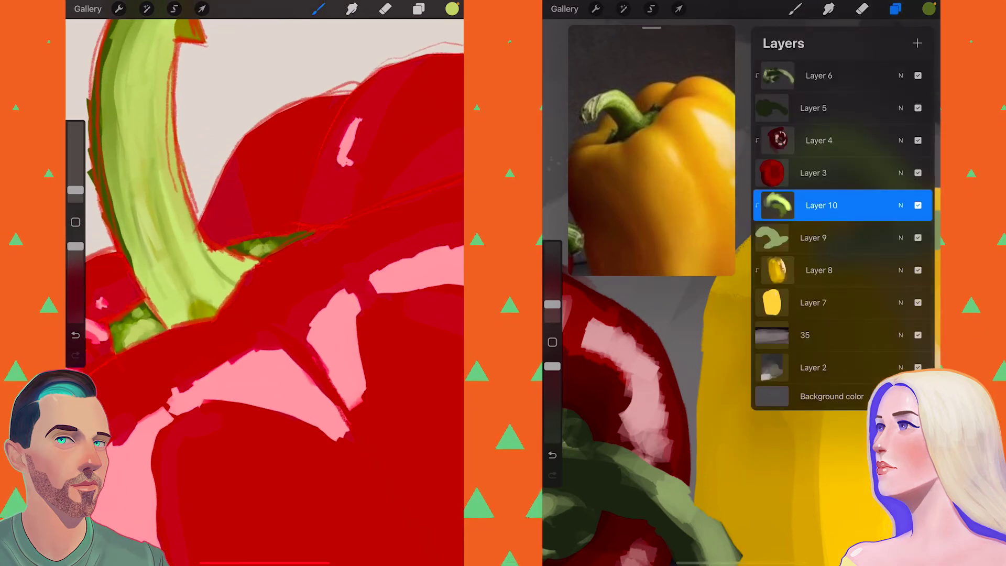
# Darken the green and paint a dark olive shadow at the yellow pepper's stem base.
pyautogui.click(896, 9)
pyautogui.click(929, 9)
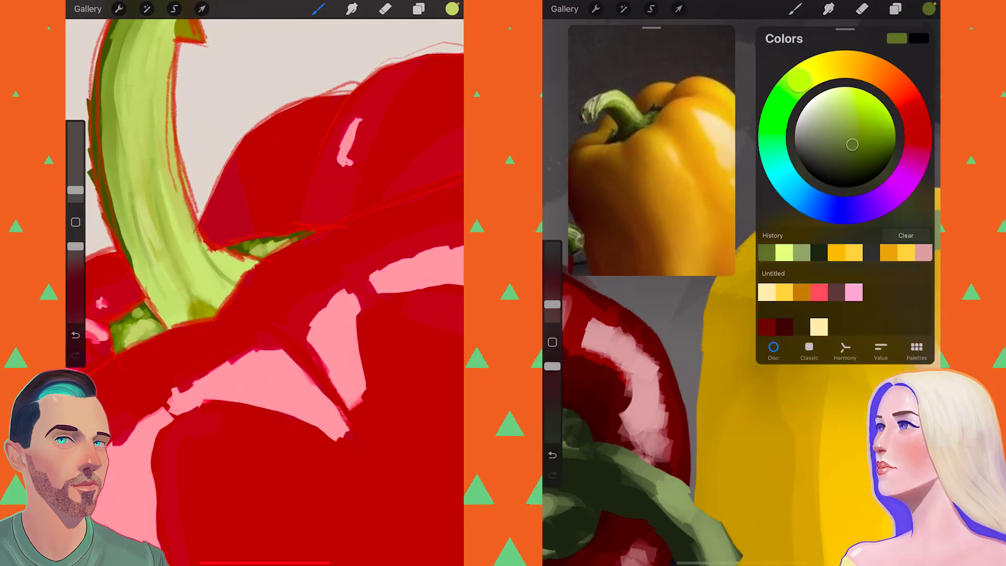
pyautogui.moveTo(853, 145); pyautogui.dragTo(854, 160)
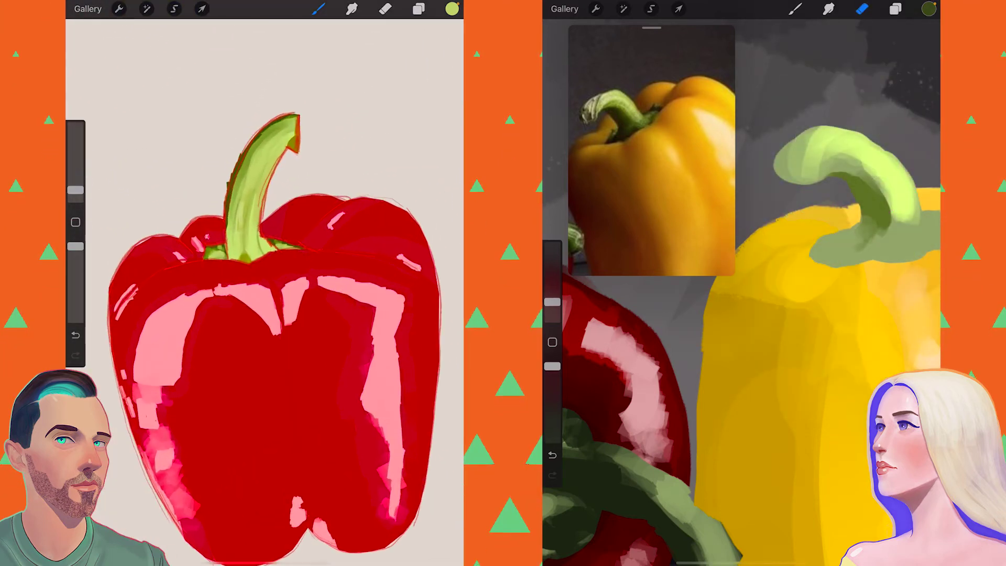
pyautogui.click(796, 9)
pyautogui.moveTo(854, 231)
pyautogui.mouseDown()
pyautogui.moveTo(818, 257)
pyautogui.moveTo(865, 262)
pyautogui.mouseUp()
pyautogui.click(274, 153)
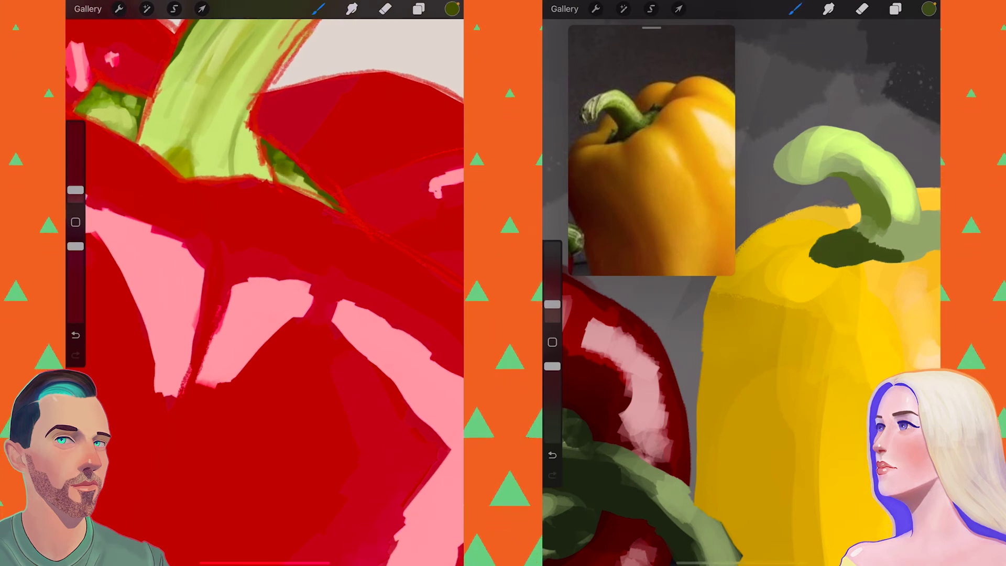
# Paint dark green shading over the pepper's stem base.
pyautogui.moveTo(810, 231); pyautogui.dragTo(846, 243)
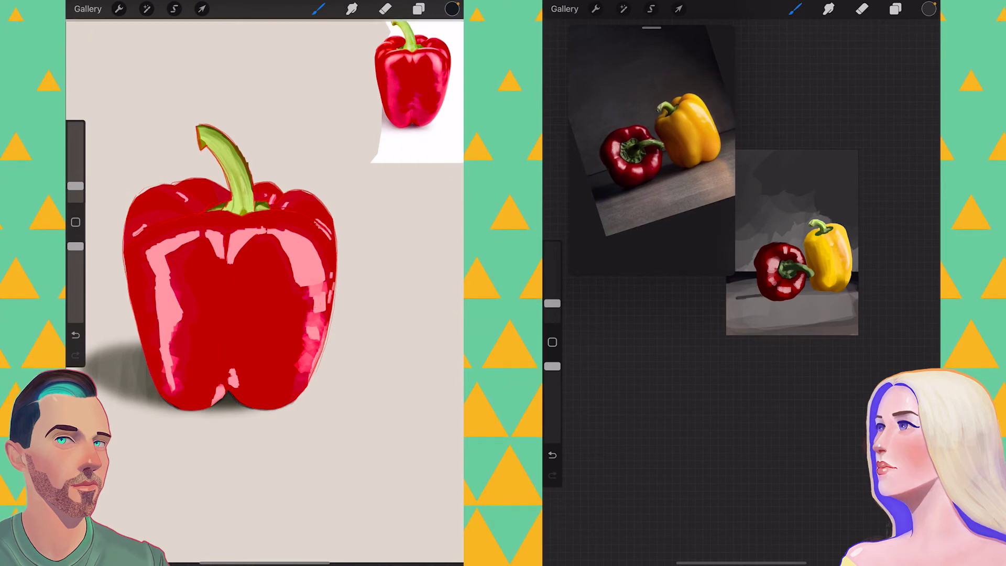
# Enlarge the brush to 14% and bring up the red pepper painting's layer list.
pyautogui.moveTo(552, 304); pyautogui.dragTo(553, 287)
pyautogui.click(419, 9)
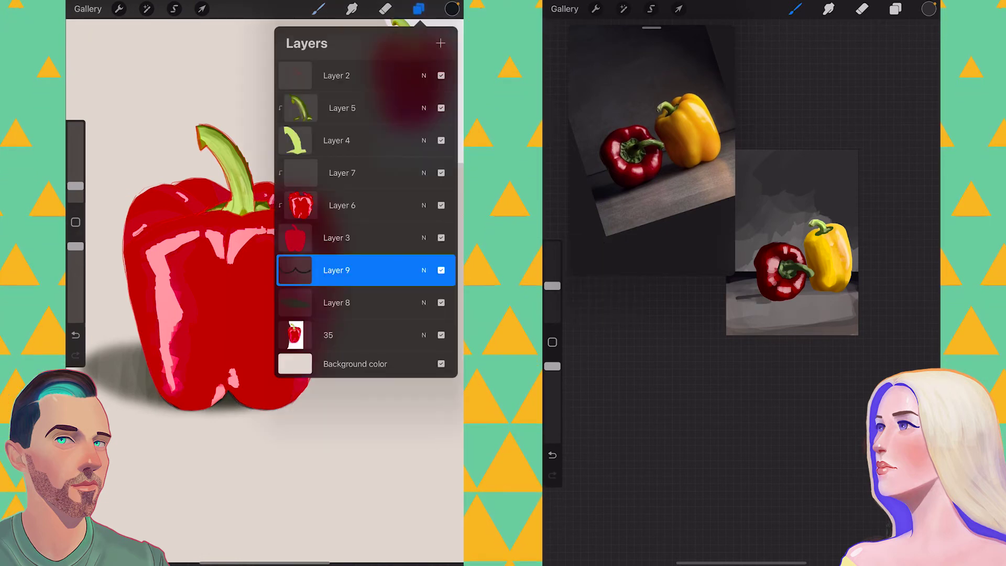
# Paint a dark shadow beneath the yellow pepper and toggle Layer 7's visibility.
pyautogui.click(356, 75)
pyautogui.moveTo(802, 292); pyautogui.dragTo(825, 289)
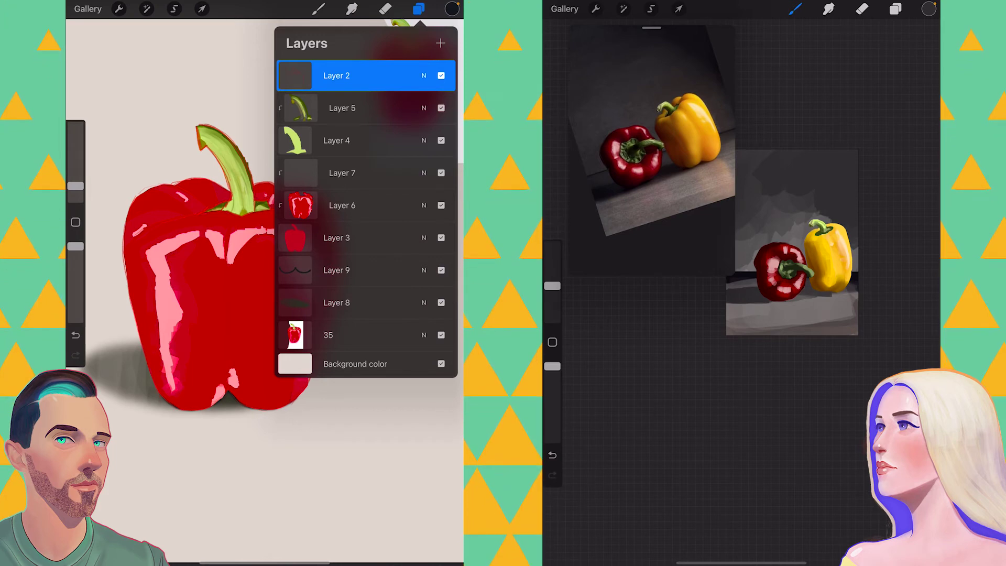
pyautogui.click(356, 205)
pyautogui.click(357, 173)
pyautogui.click(441, 173)
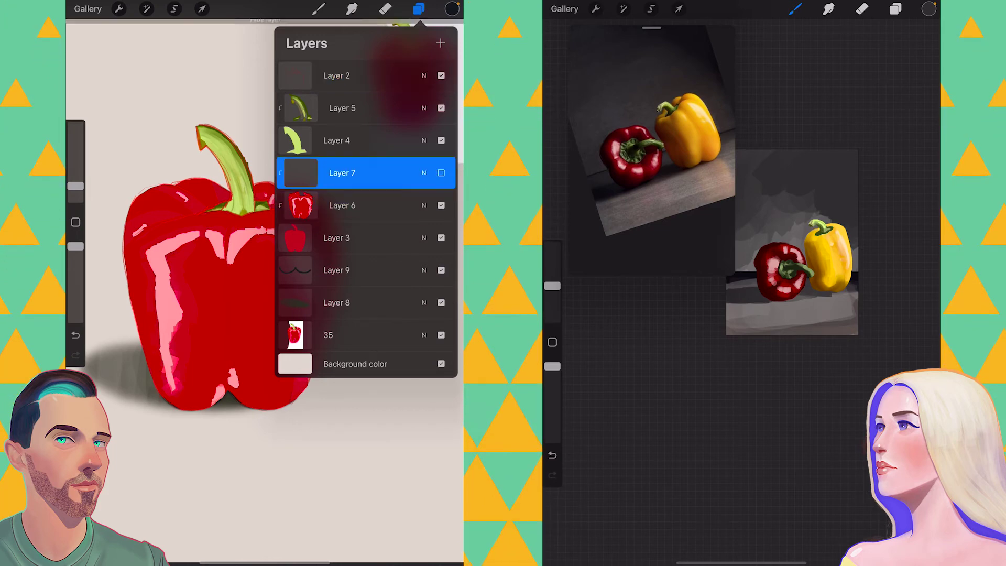
pyautogui.click(318, 9)
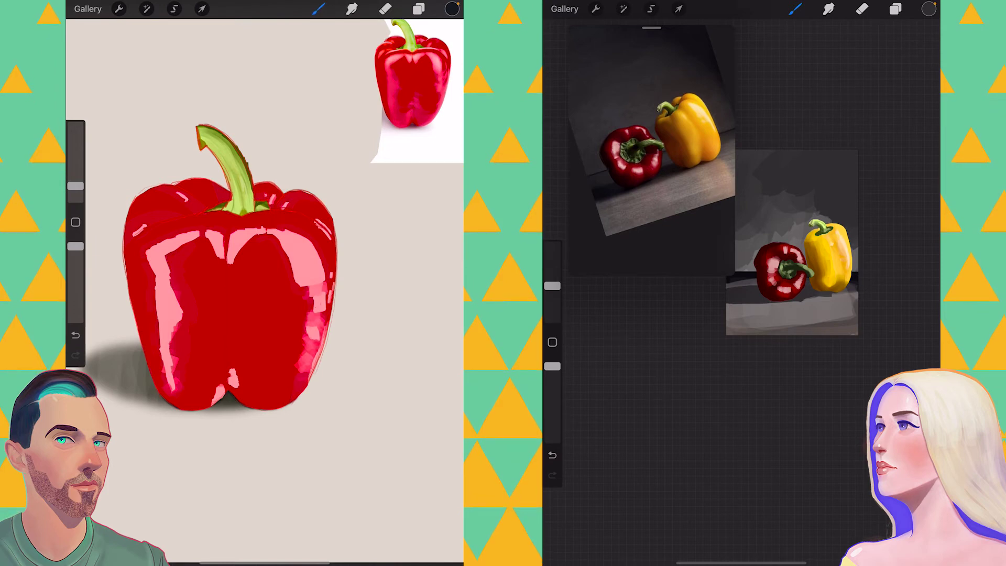
# Apply an 11% Gaussian blur to the still life while enlarging the pepper brush.
pyautogui.click(624, 9)
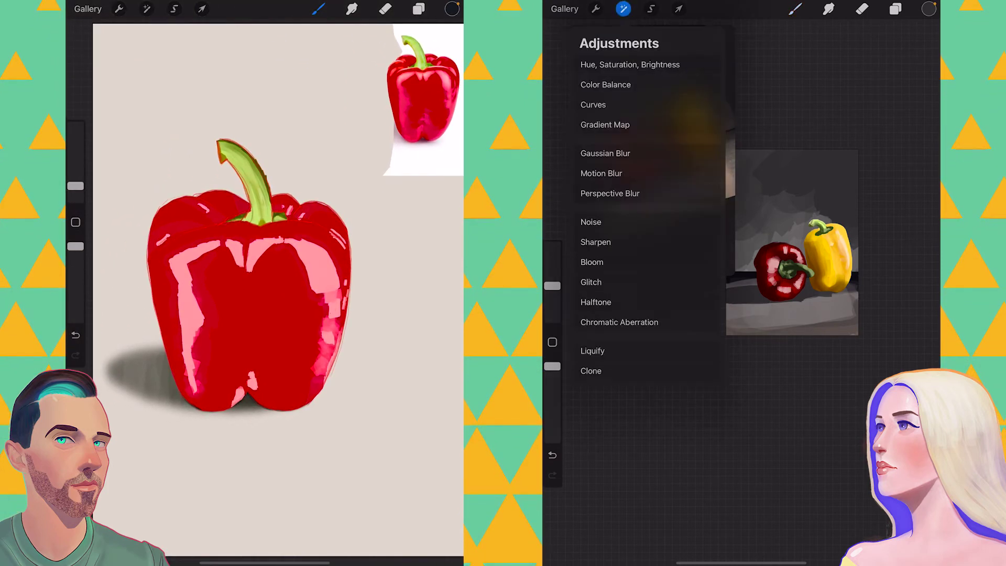
pyautogui.click(606, 154)
pyautogui.click(318, 9)
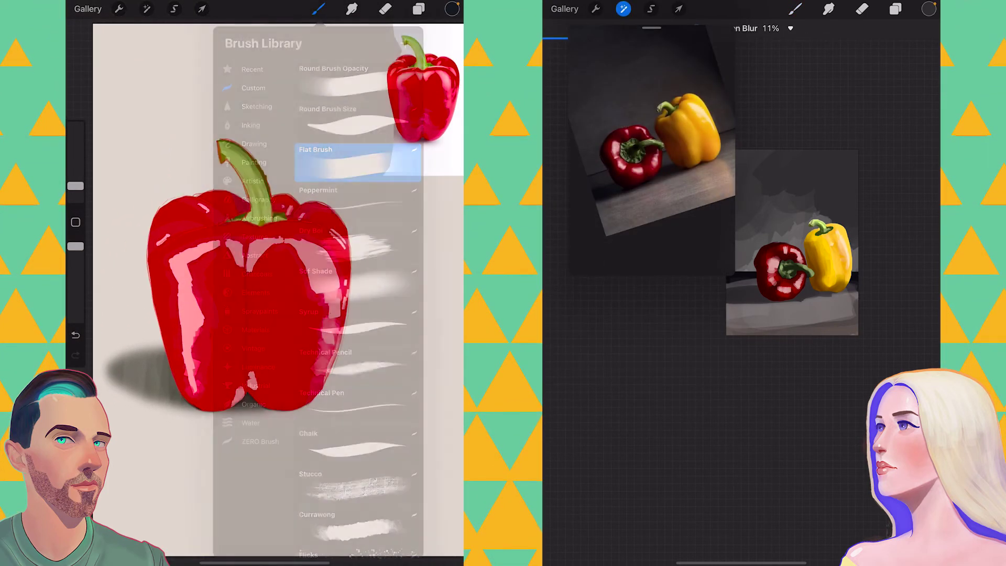
pyautogui.moveTo(786, 315); pyautogui.dragTo(818, 314)
pyautogui.moveTo(76, 186); pyautogui.dragTo(75, 178)
# Load the Sof Shade brush at 9% and open Hue, Saturation, Brightness on the still life.
pyautogui.click(319, 9)
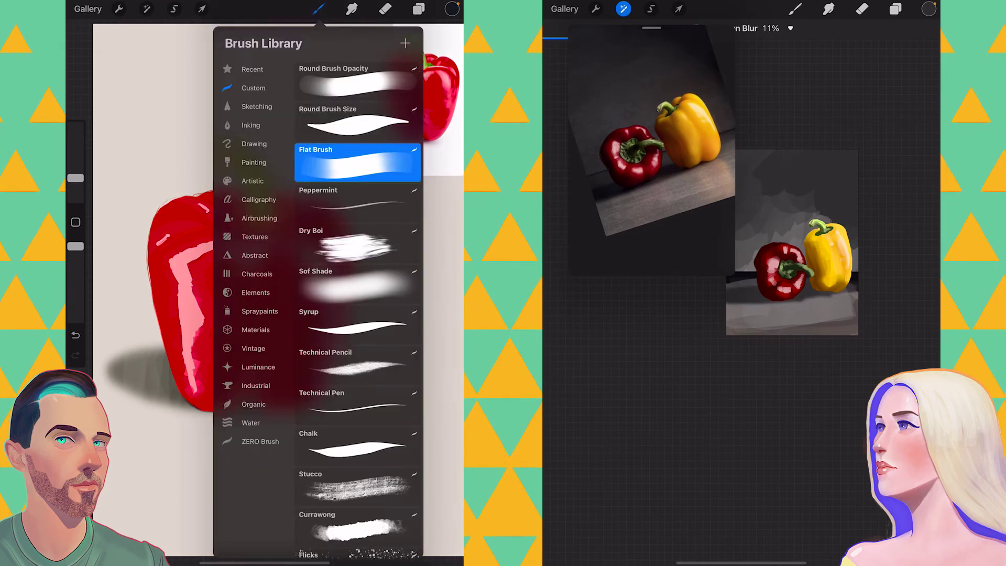
pyautogui.click(358, 283)
pyautogui.click(623, 9)
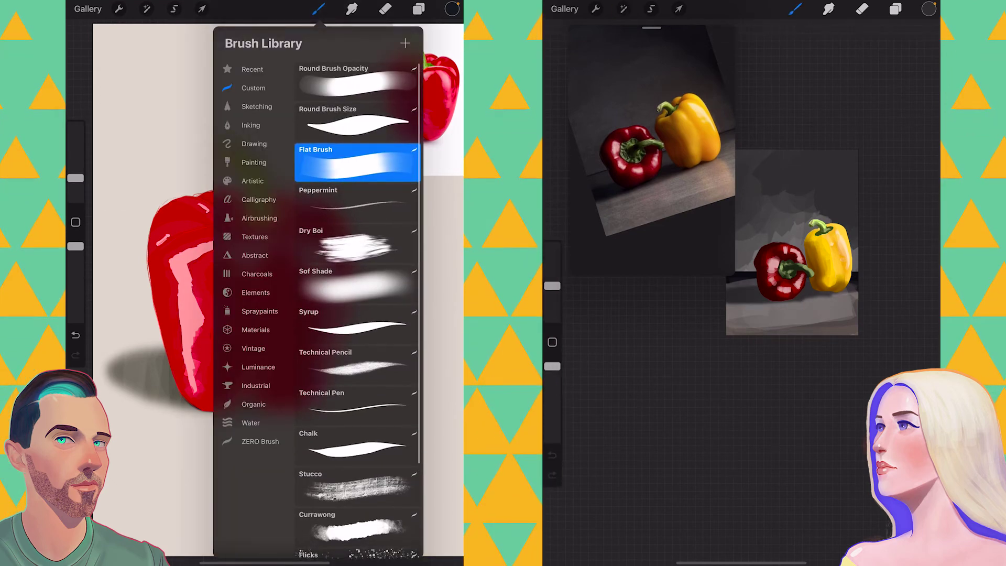
pyautogui.click(630, 64)
pyautogui.click(318, 9)
pyautogui.moveTo(75, 171); pyautogui.dragTo(75, 171)
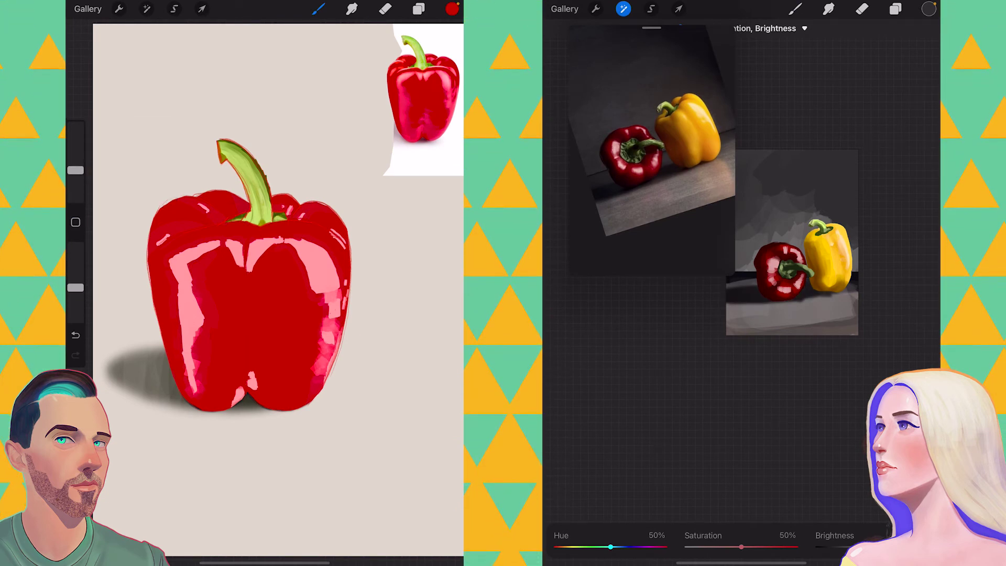
# Choose a brighter red for the pepper, and yellow on the still life's Layer 7.
pyautogui.click(452, 9)
pyautogui.moveTo(416, 108); pyautogui.dragTo(403, 128)
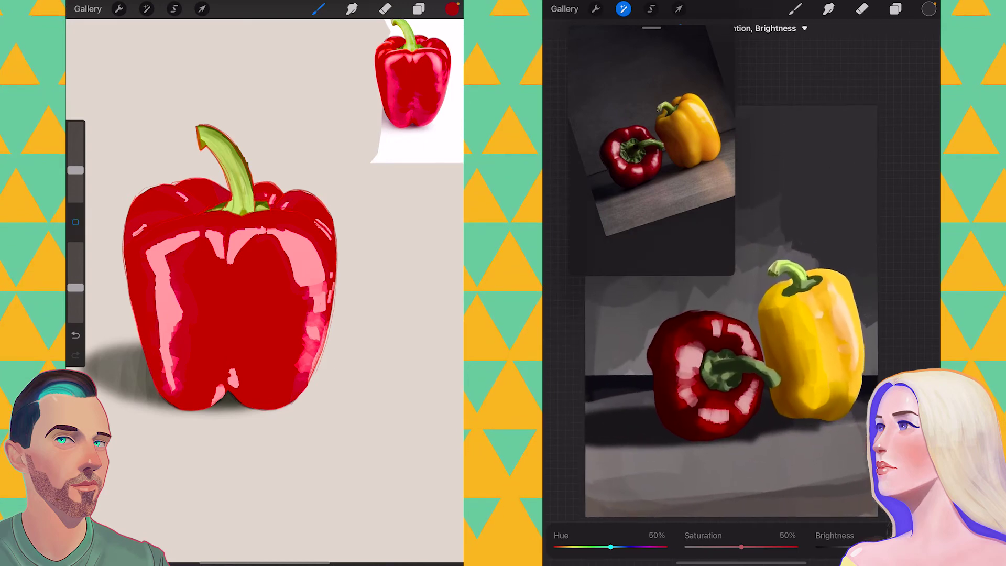
pyautogui.click(818, 335)
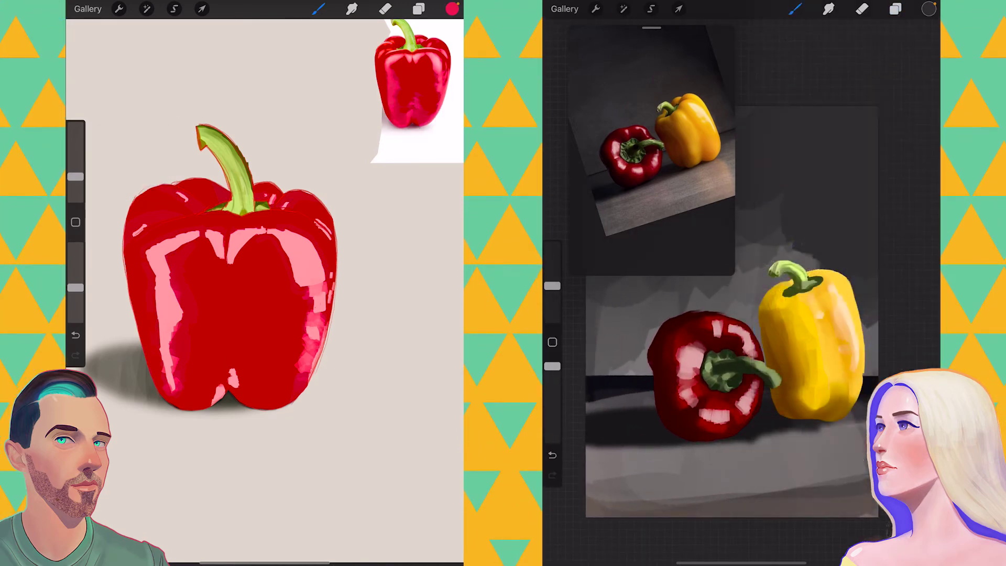
pyautogui.click(929, 8)
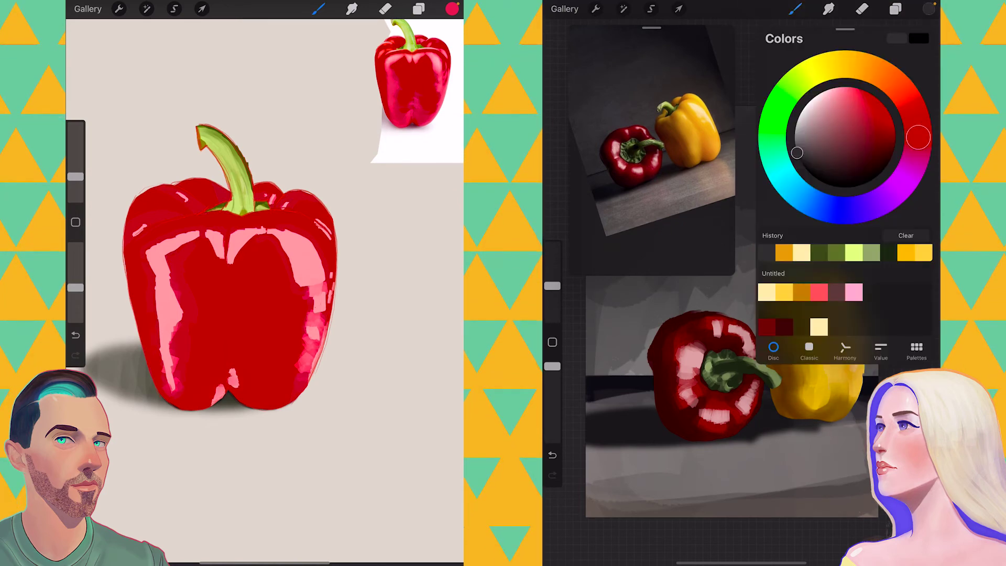
pyautogui.click(905, 252)
pyautogui.click(796, 8)
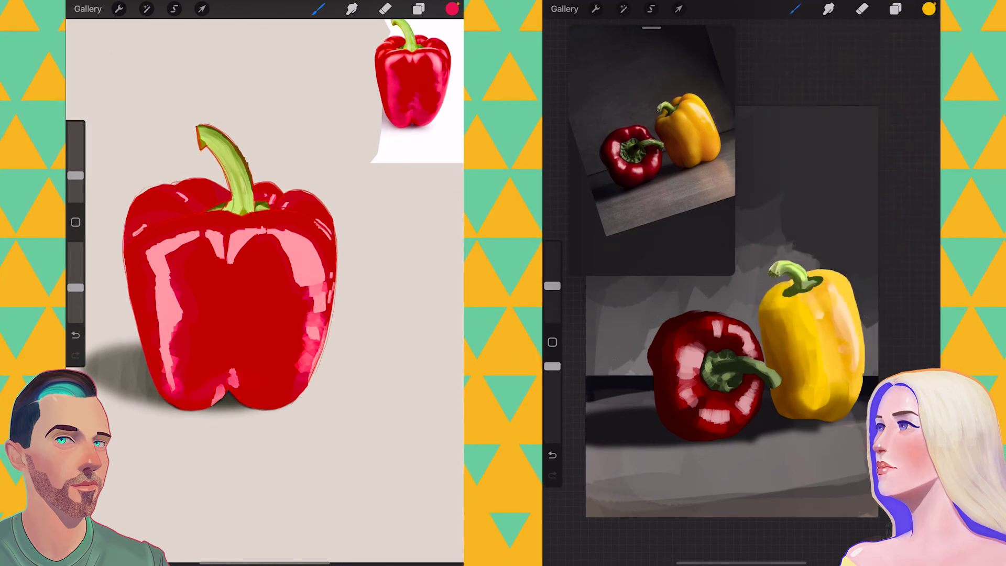
# Undo the stray strokes on both the pepper painting and the still life.
pyautogui.click(419, 9)
pyautogui.scroll(3, 251, 221)
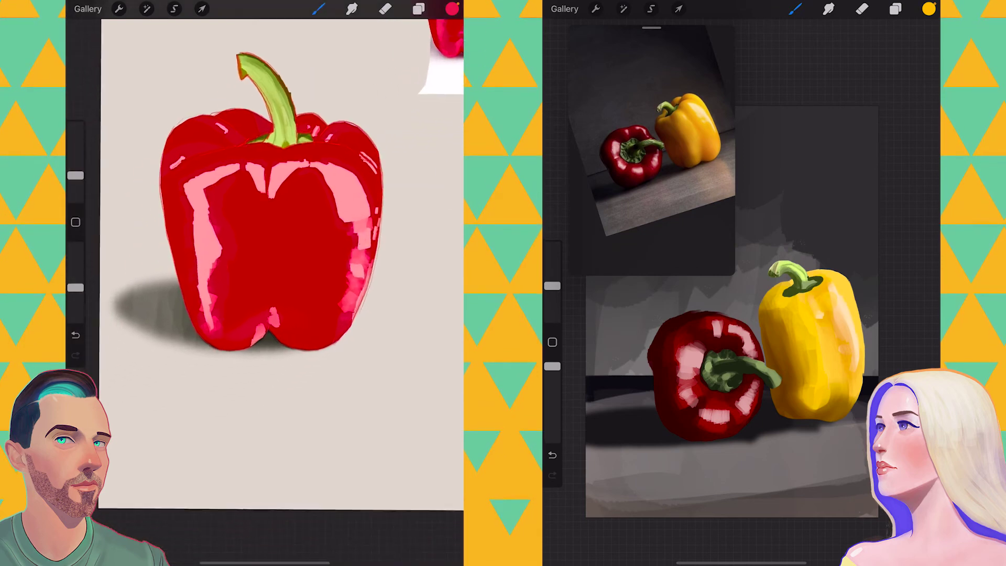
pyautogui.hotkey('ctrl', 'z')
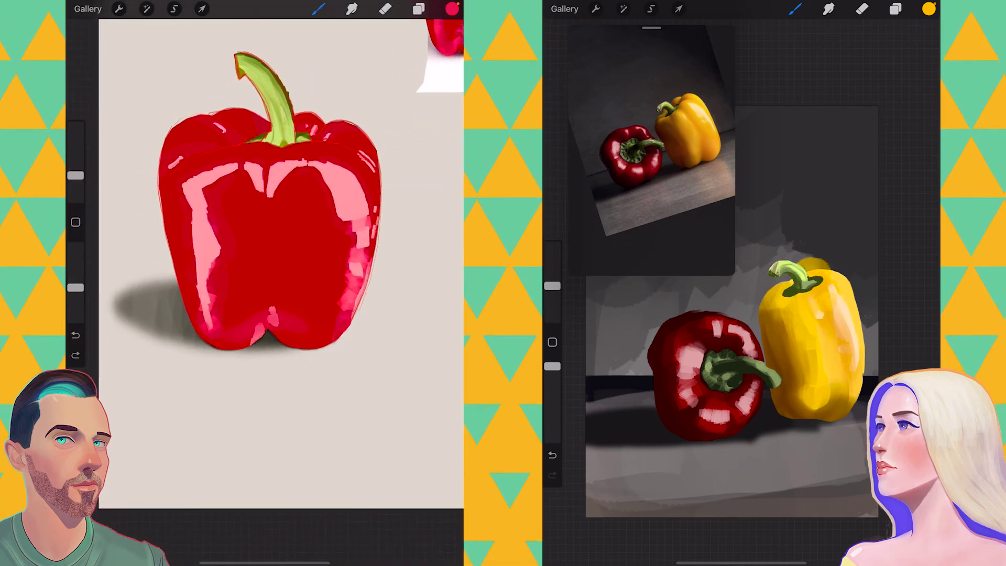
pyautogui.scroll(-3, 251, 220)
pyautogui.hotkey('ctrl', 'z')
pyautogui.scroll(5, 734, 314)
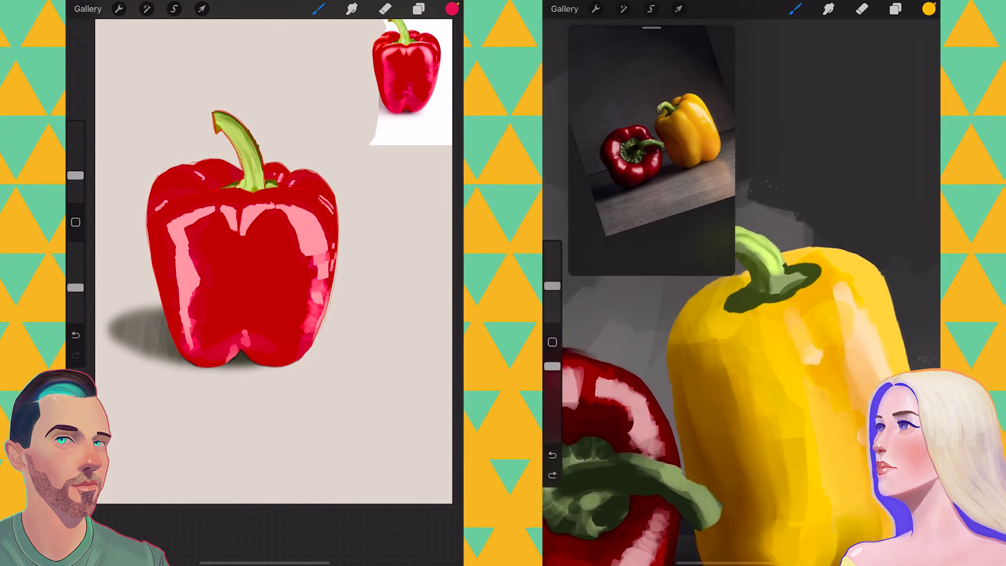
pyautogui.click(452, 9)
pyautogui.click(452, 9)
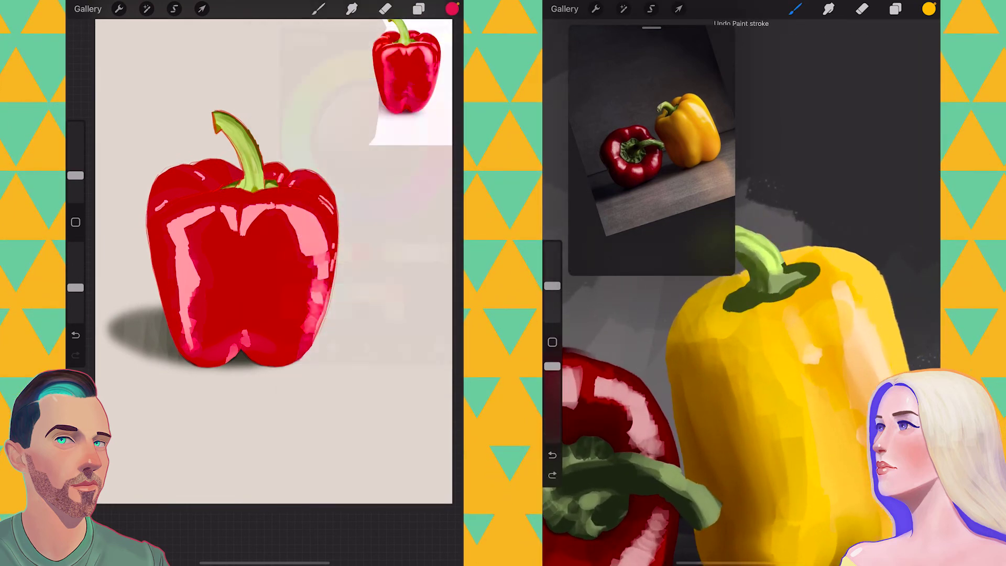
pyautogui.moveTo(553, 286); pyautogui.dragTo(553, 299)
pyautogui.click(452, 9)
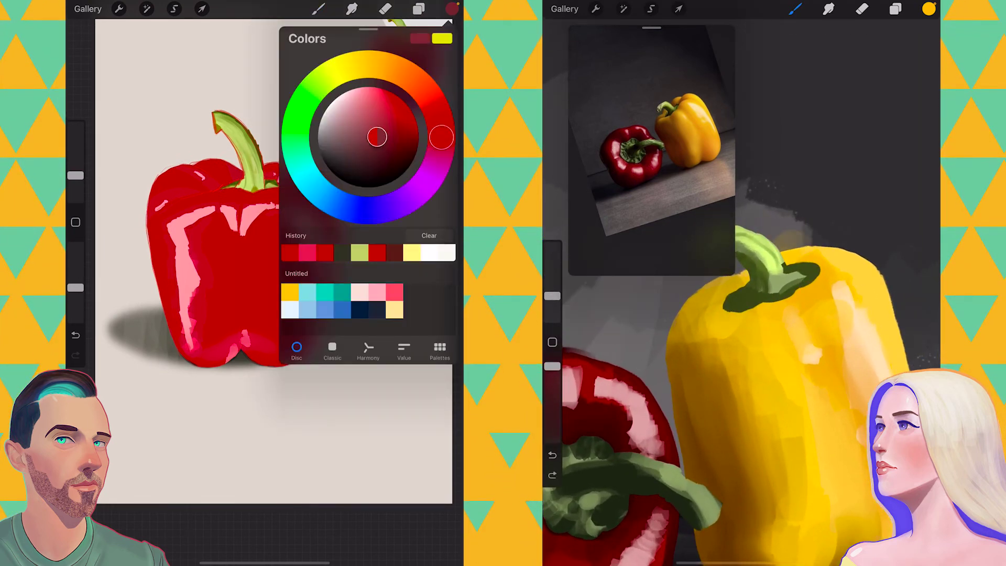
pyautogui.click(452, 9)
pyautogui.moveTo(818, 240)
pyautogui.mouseDown()
pyautogui.moveTo(847, 249)
pyautogui.moveTo(873, 283)
pyautogui.mouseUp()
pyautogui.moveTo(854, 244); pyautogui.dragTo(899, 328)
pyautogui.moveTo(891, 288); pyautogui.dragTo(915, 364)
pyautogui.moveTo(852, 240); pyautogui.dragTo(916, 370)
pyautogui.moveTo(75, 175); pyautogui.dragTo(76, 171)
pyautogui.moveTo(904, 306); pyautogui.dragTo(917, 370)
pyautogui.scroll(-5, 742, 294)
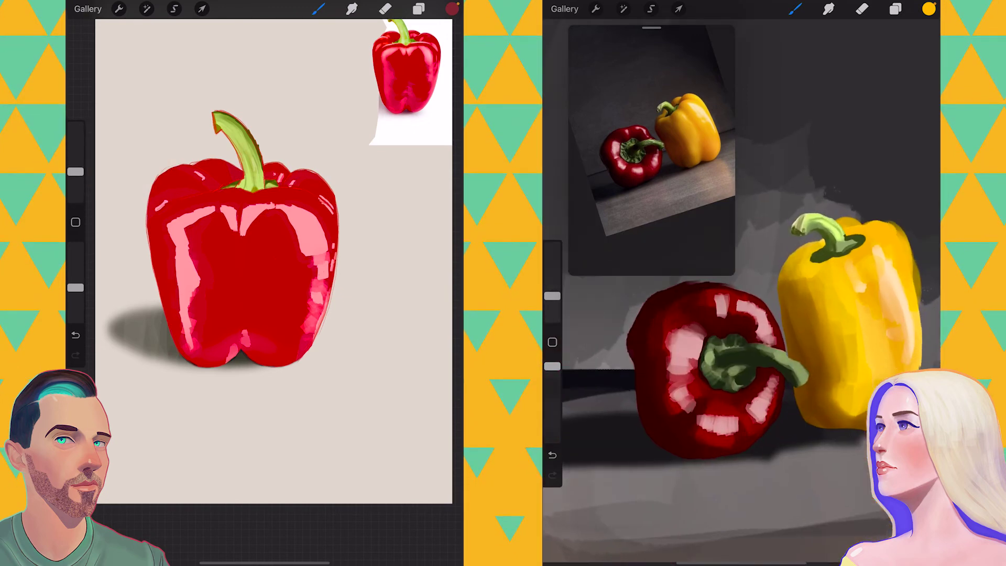
pyautogui.scroll(-3, 760, 325)
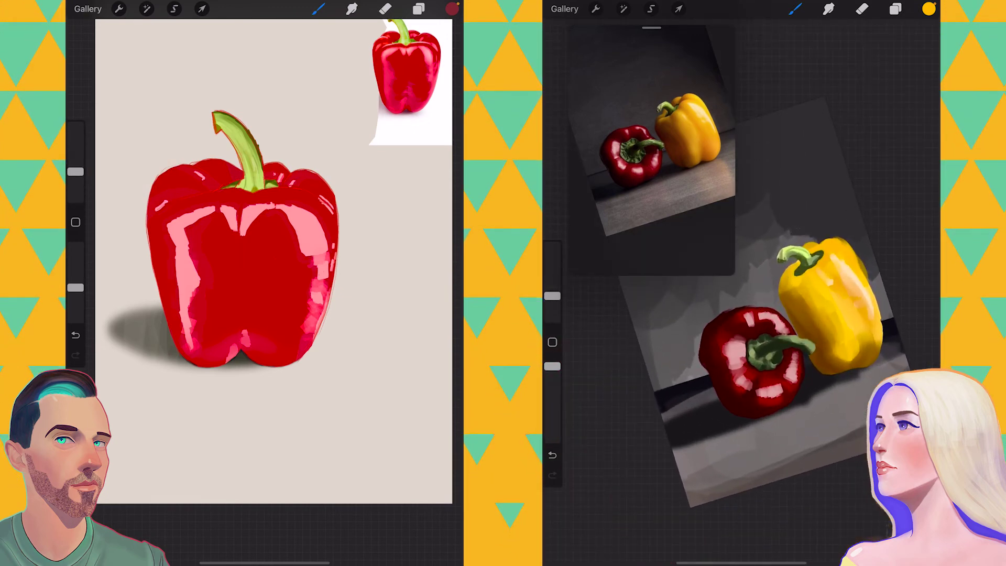
# Shrink the brush and zoom in on the red pepper.
pyautogui.moveTo(76, 171); pyautogui.dragTo(75, 181)
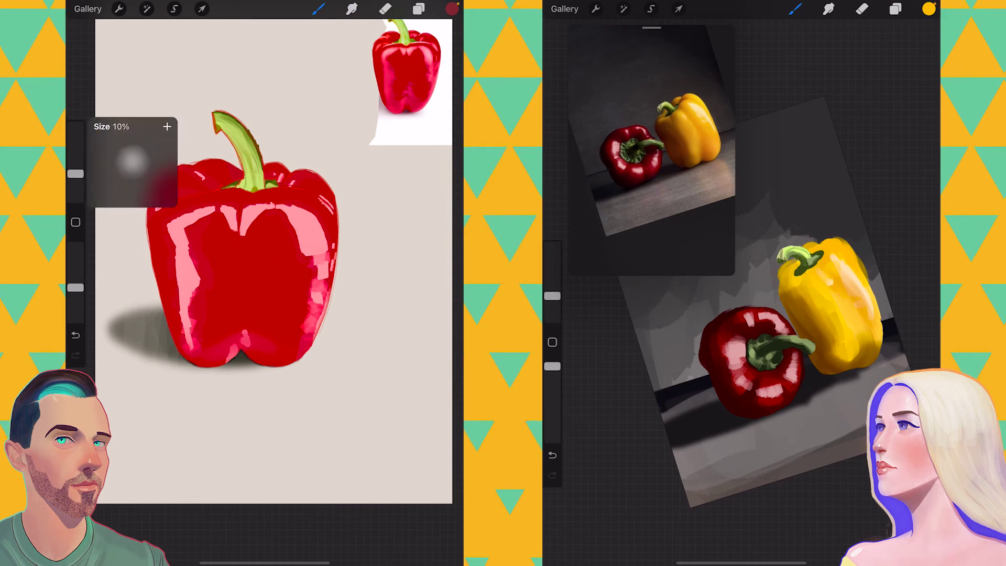
pyautogui.scroll(-5, 792, 273)
pyautogui.scroll(2, 251, 262)
pyautogui.scroll(2, 252, 262)
pyautogui.scroll(3, 734, 293)
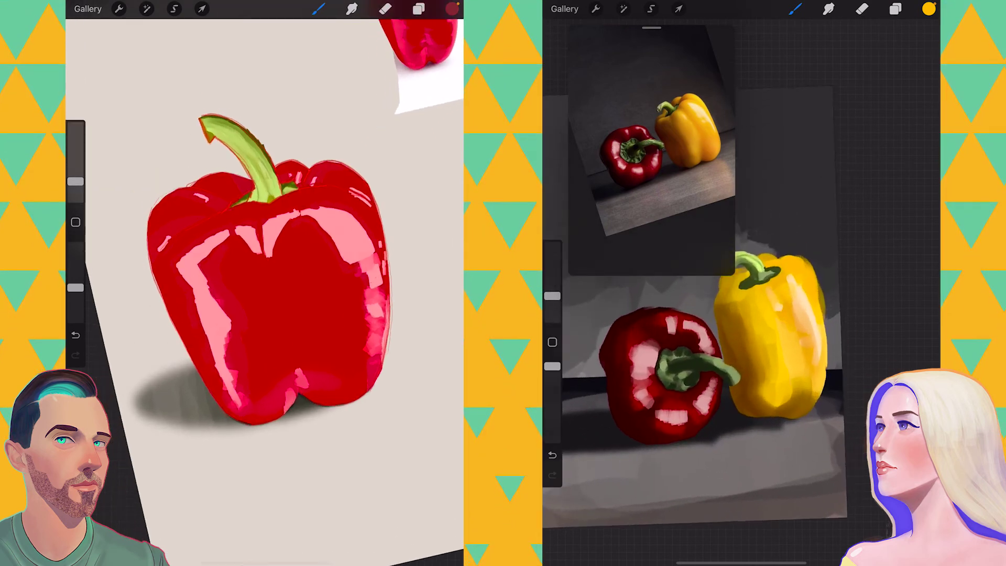
pyautogui.moveTo(75, 181); pyautogui.dragTo(75, 185)
# Make Layer 8, the yellow pepper body, active and pick a pale yellow for highlights.
pyautogui.click(896, 9)
pyautogui.scroll(2, 294, 294)
pyautogui.scroll(2, 293, 293)
pyautogui.click(818, 302)
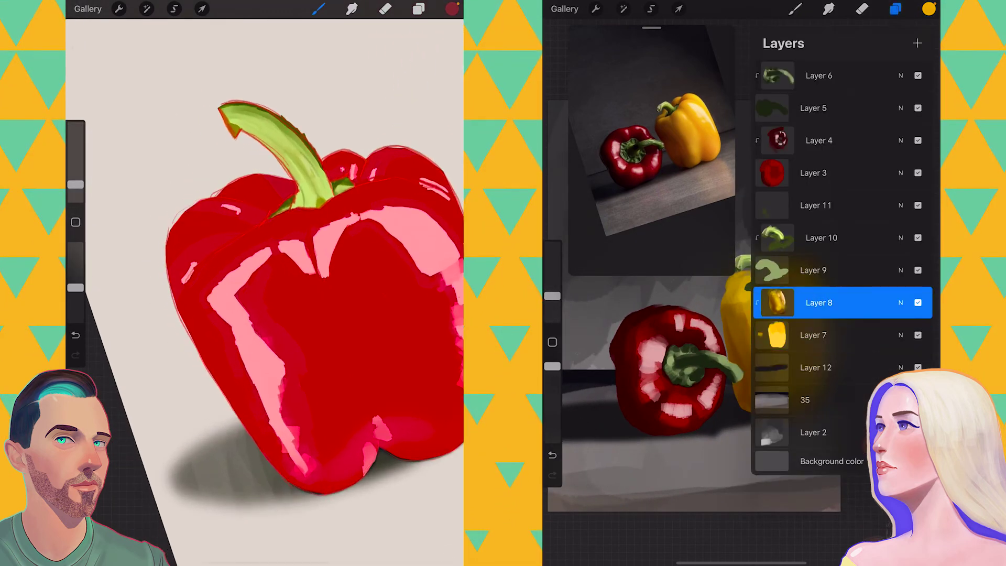
pyautogui.click(896, 9)
pyautogui.click(928, 9)
pyautogui.click(819, 327)
pyautogui.click(928, 9)
# Zoom in and out around the yellow pepper to inspect it.
pyautogui.scroll(-3, 262, 262)
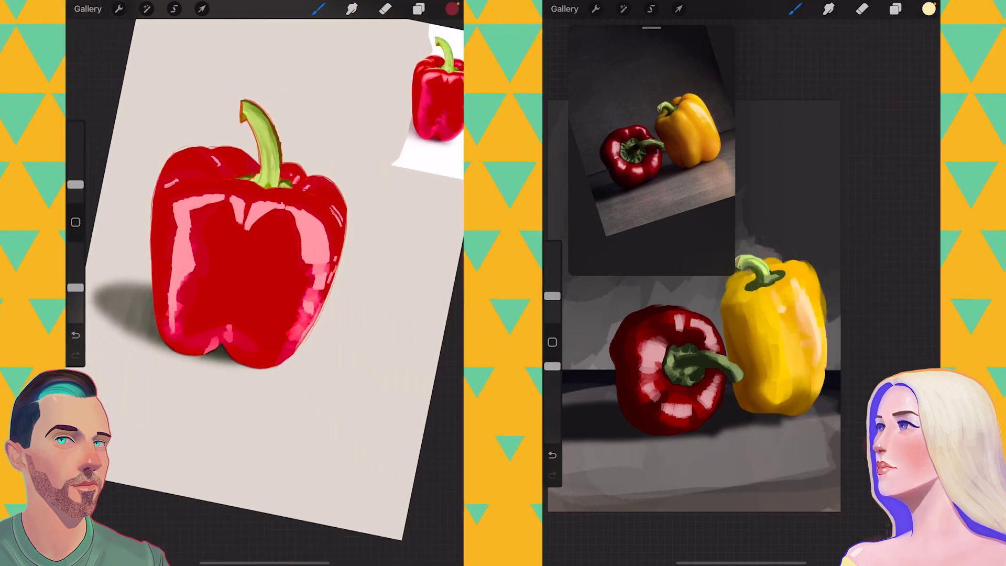
pyautogui.scroll(3, 263, 283)
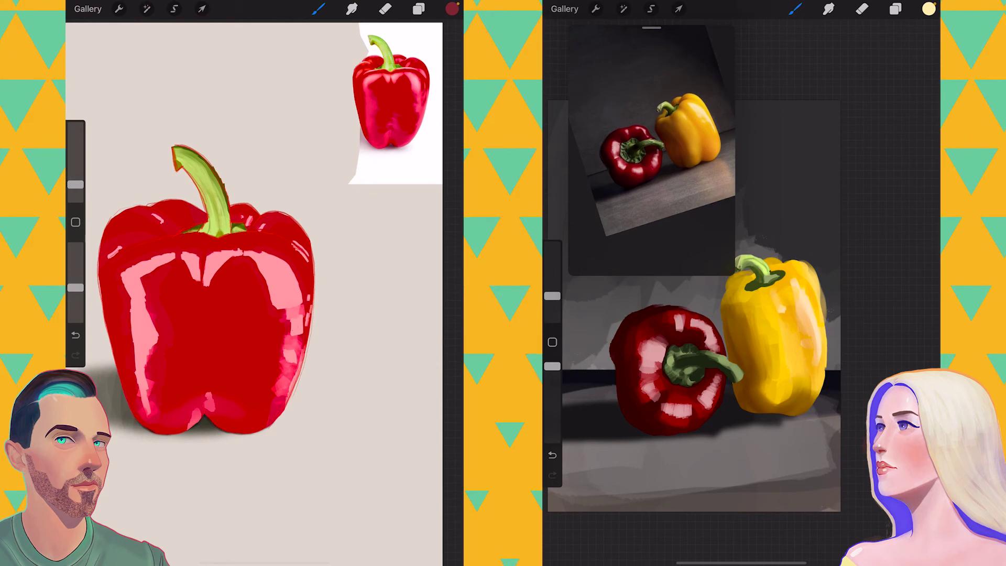
pyautogui.scroll(3, 251, 294)
pyautogui.scroll(1, 252, 294)
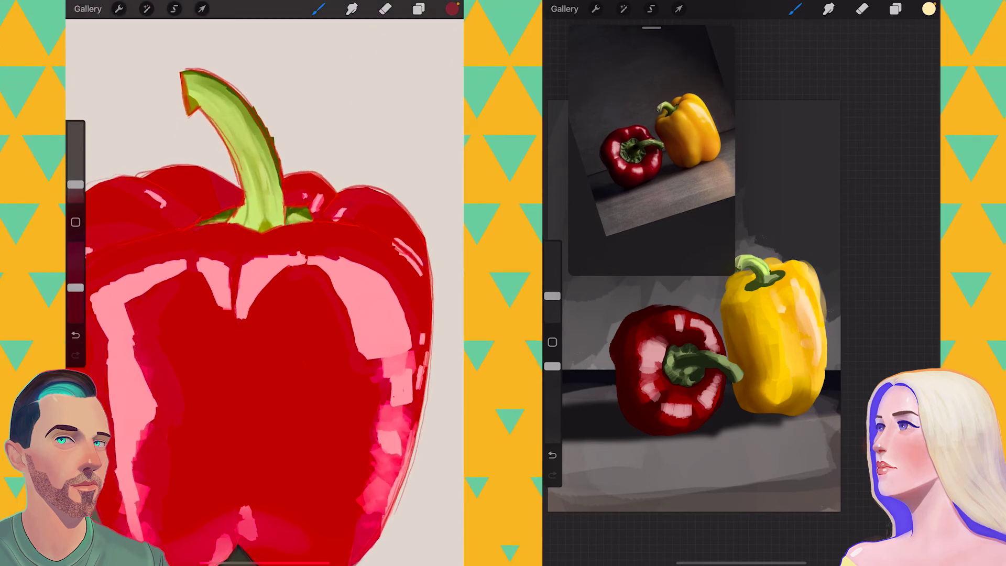
pyautogui.scroll(2, 262, 294)
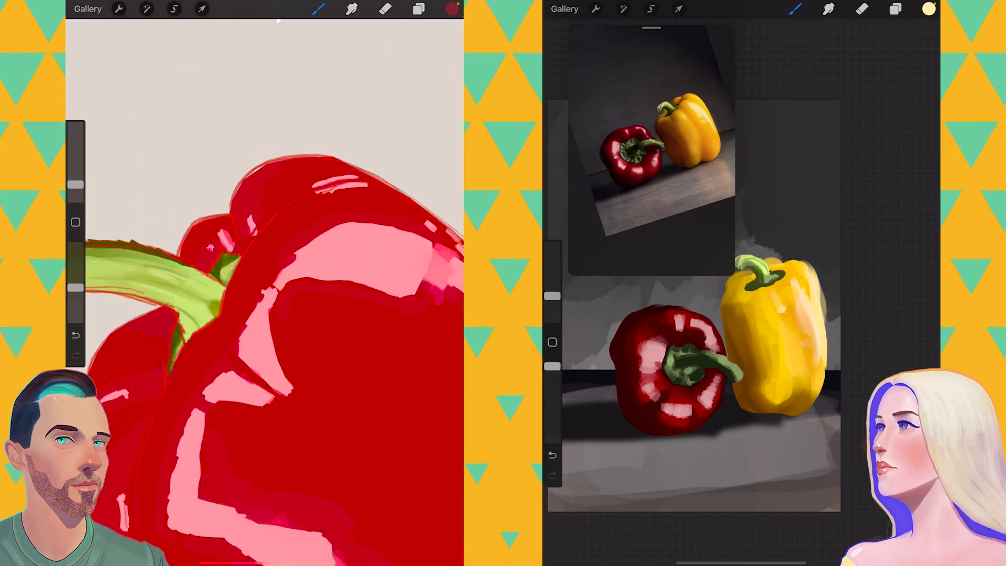
pyautogui.scroll(-3, 262, 315)
pyautogui.scroll(-2, 262, 314)
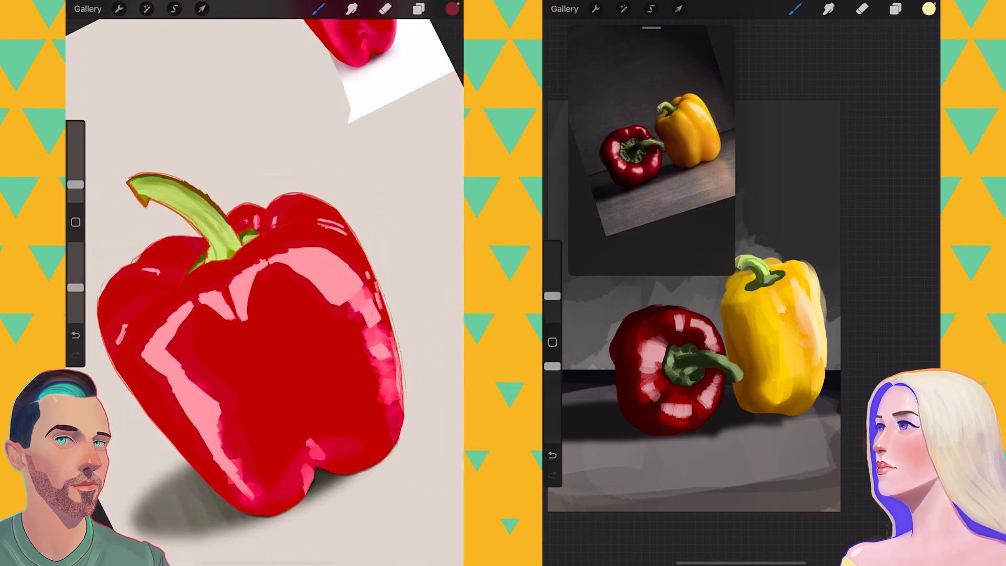
pyautogui.scroll(2, 264, 294)
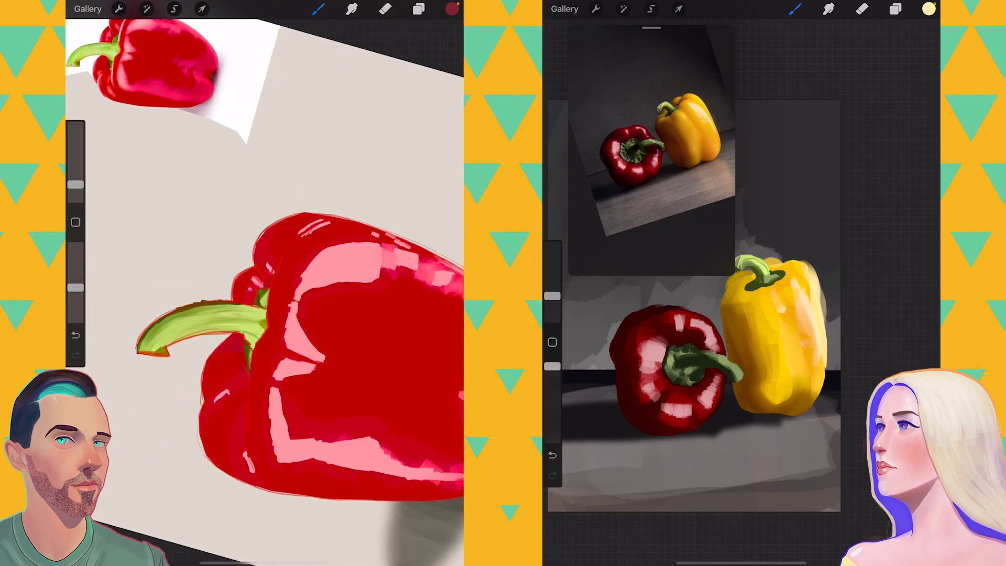
pyautogui.scroll(-3, 265, 293)
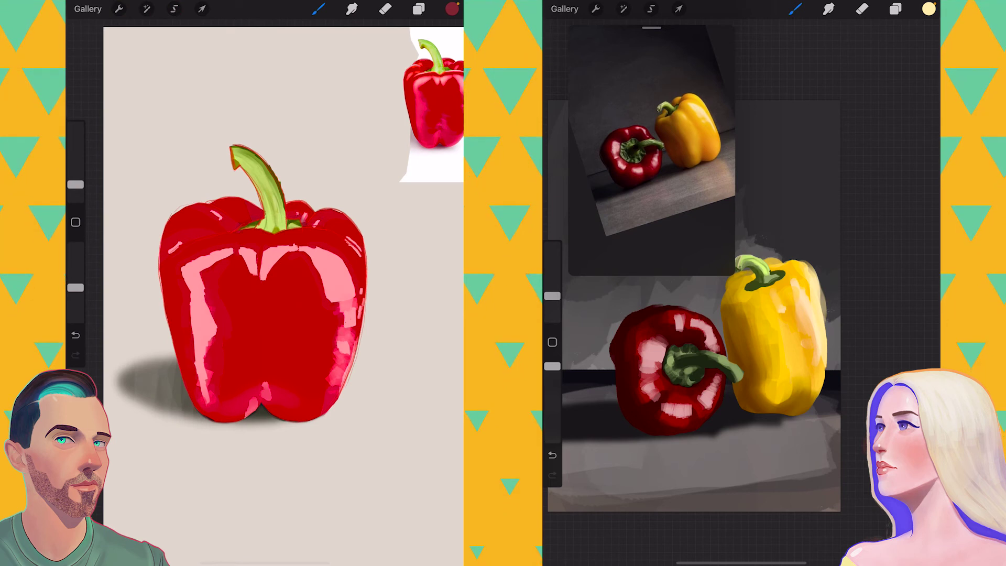
pyautogui.scroll(-1, 252, 272)
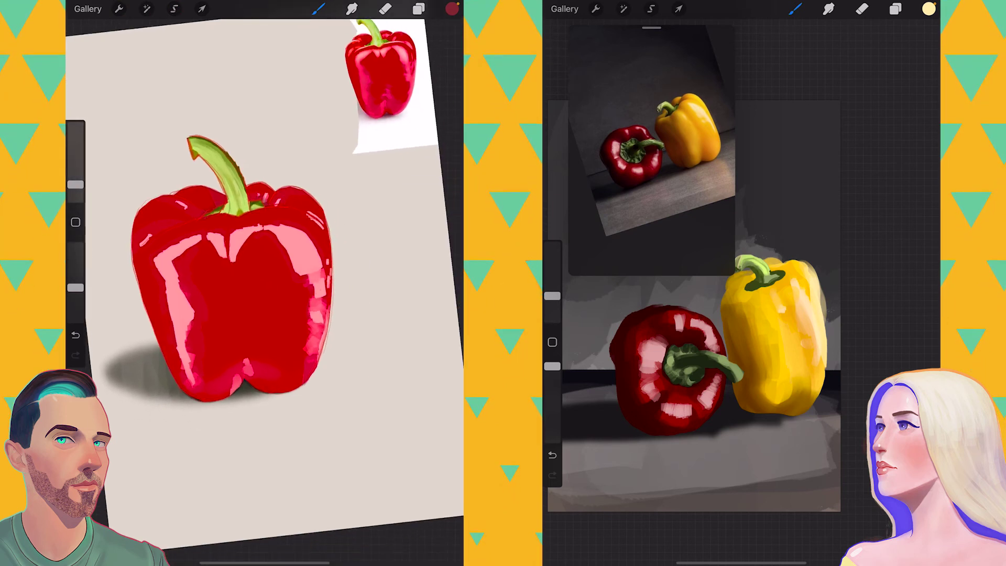
pyautogui.scroll(1, 236, 289)
pyautogui.scroll(1, 236, 289)
pyautogui.scroll(2, 724, 357)
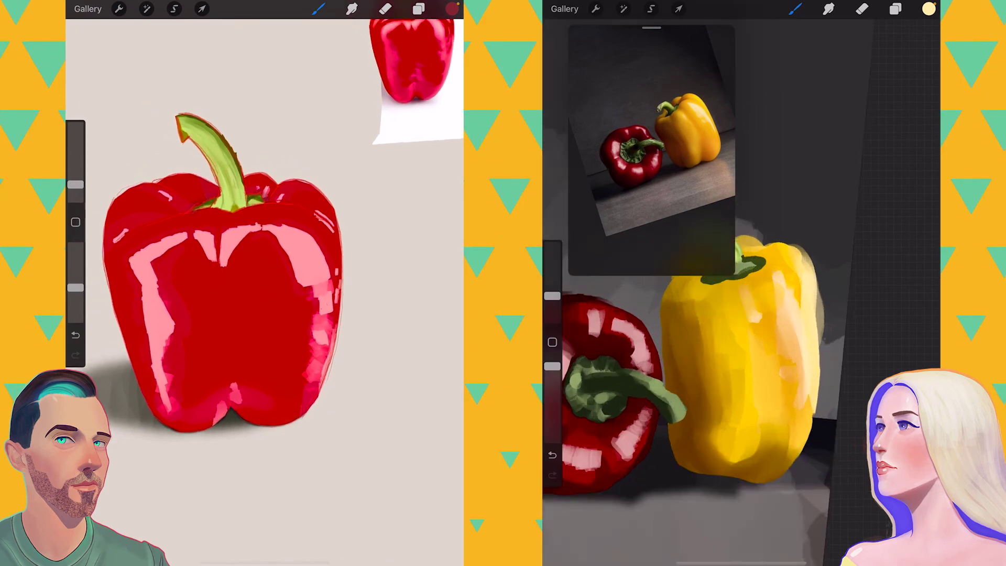
pyautogui.scroll(2, 723, 357)
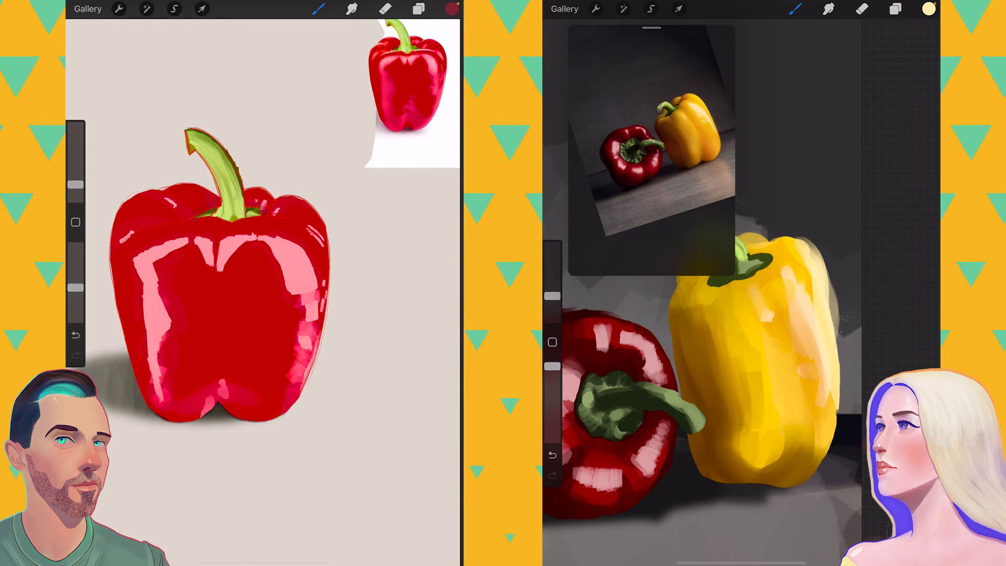
# Undo the latest strokes, set the brush to 5%, and eyedrop bright red from the reference photo.
pyautogui.hotkey('ctrl', 'z')
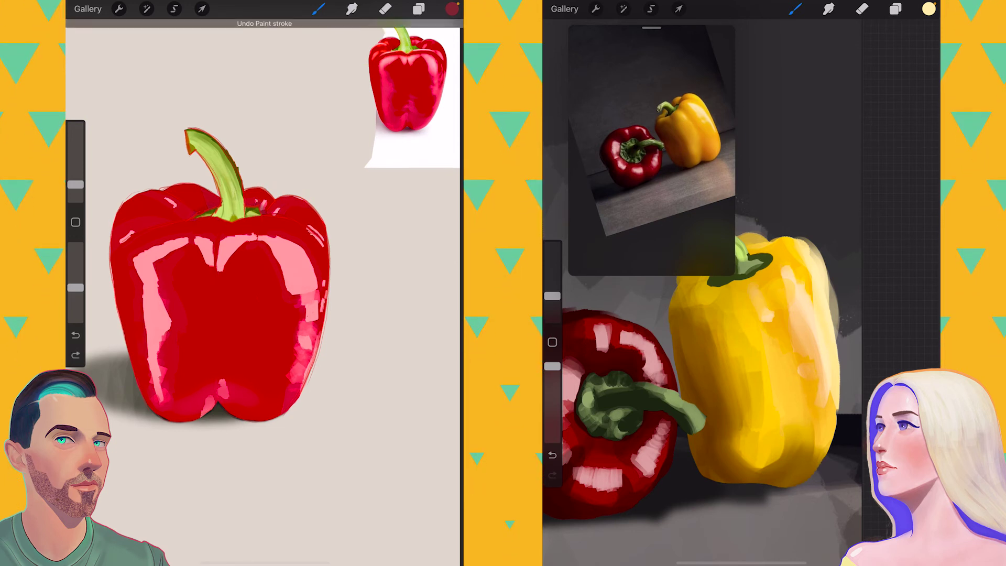
pyautogui.moveTo(75, 185); pyautogui.dragTo(75, 179)
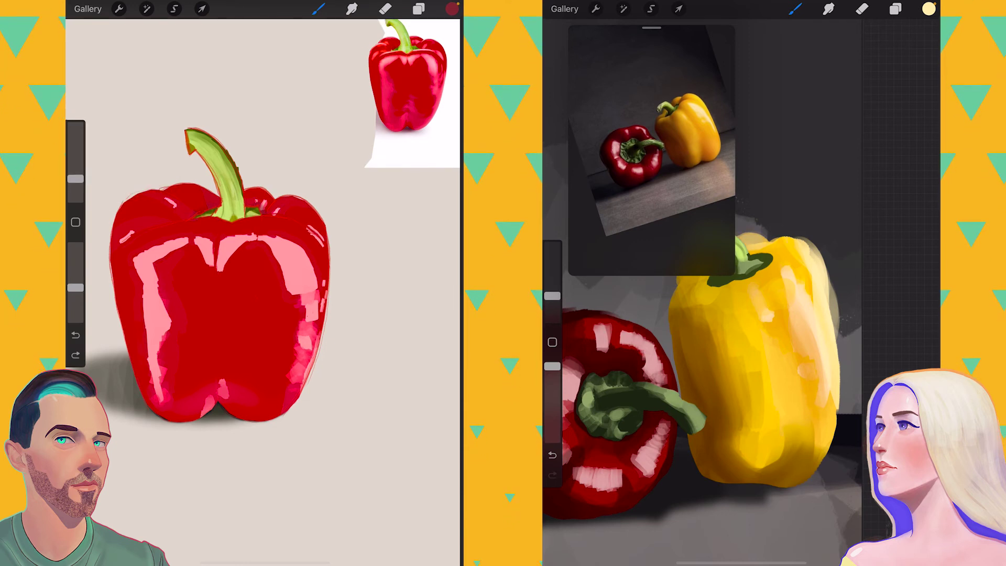
pyautogui.click(387, 90)
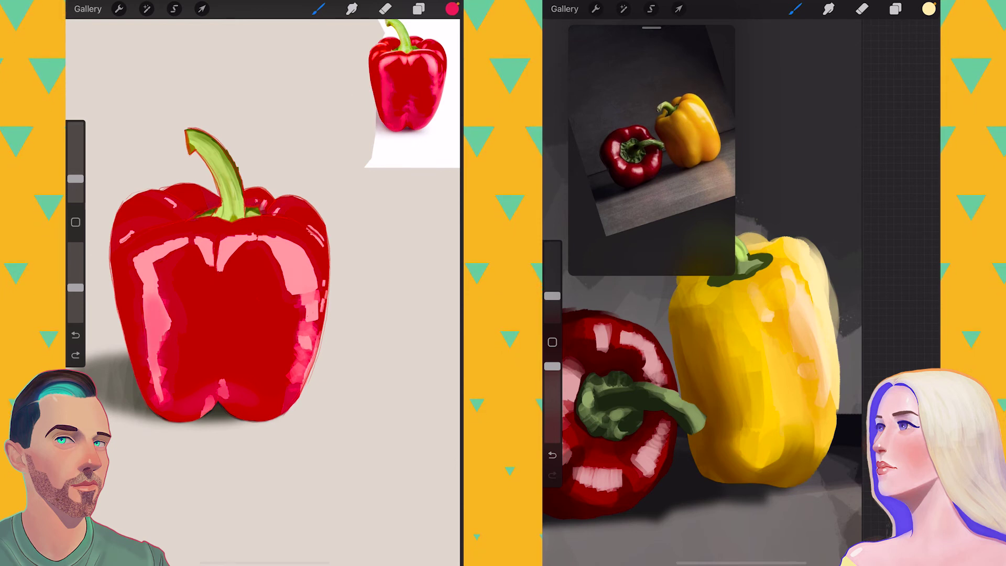
pyautogui.click(190, 349)
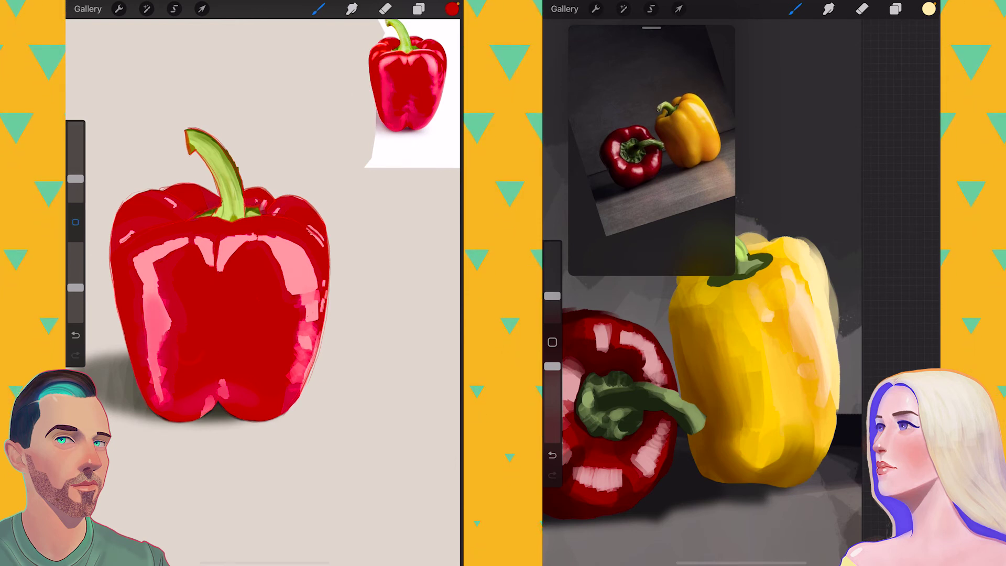
pyautogui.hotkey('ctrl', 'z')
pyautogui.moveTo(76, 179); pyautogui.dragTo(76, 174)
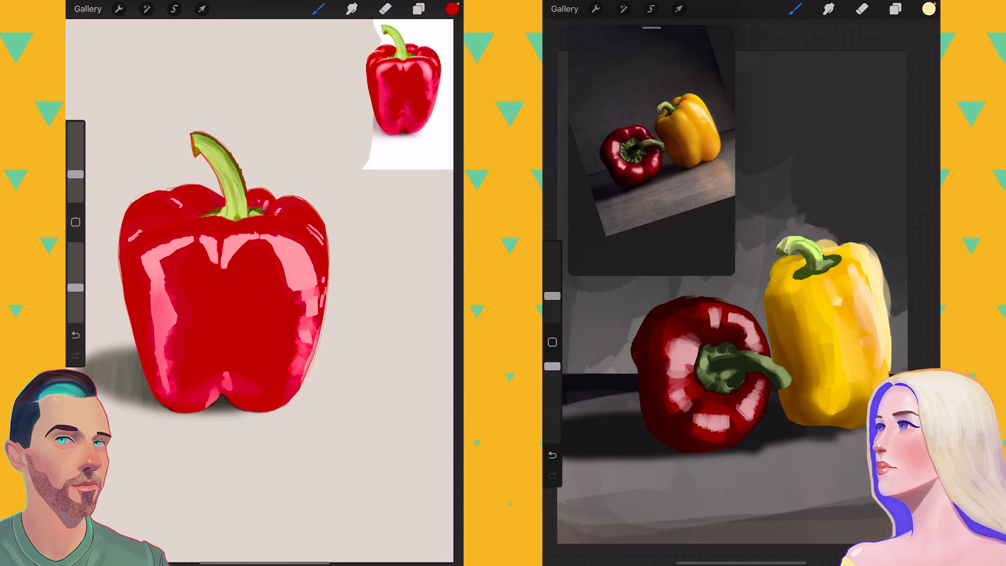
pyautogui.click(419, 9)
# Add Layer 10 clipped to the stem layer, sample the stem green, and set brush to 8%.
pyautogui.click(440, 43)
pyautogui.click(295, 108)
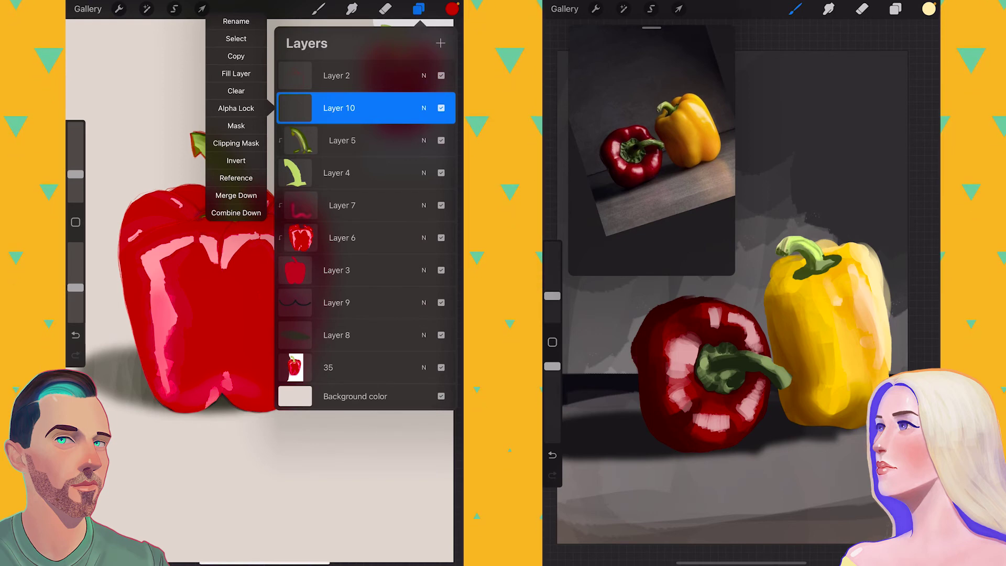
pyautogui.click(236, 143)
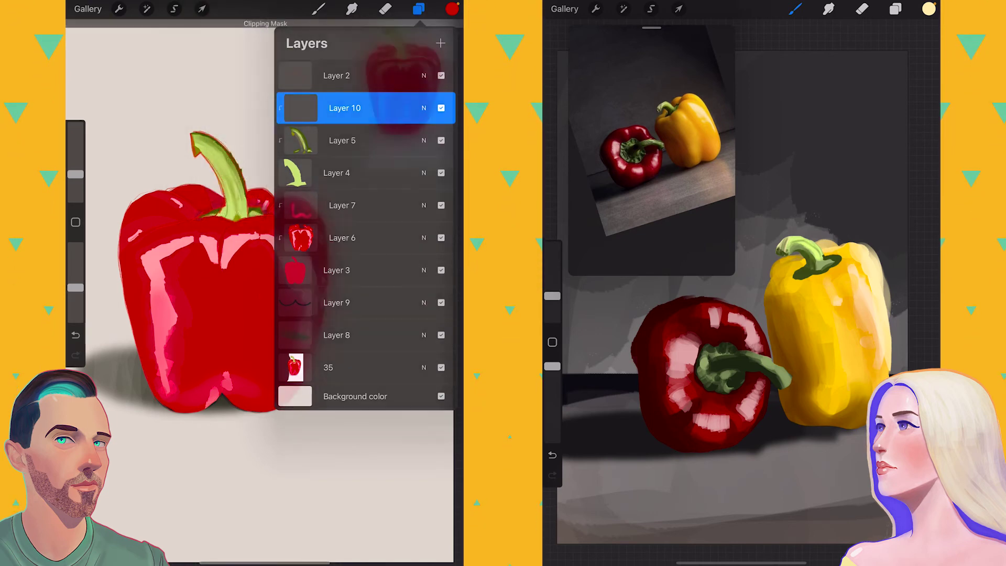
pyautogui.click(419, 9)
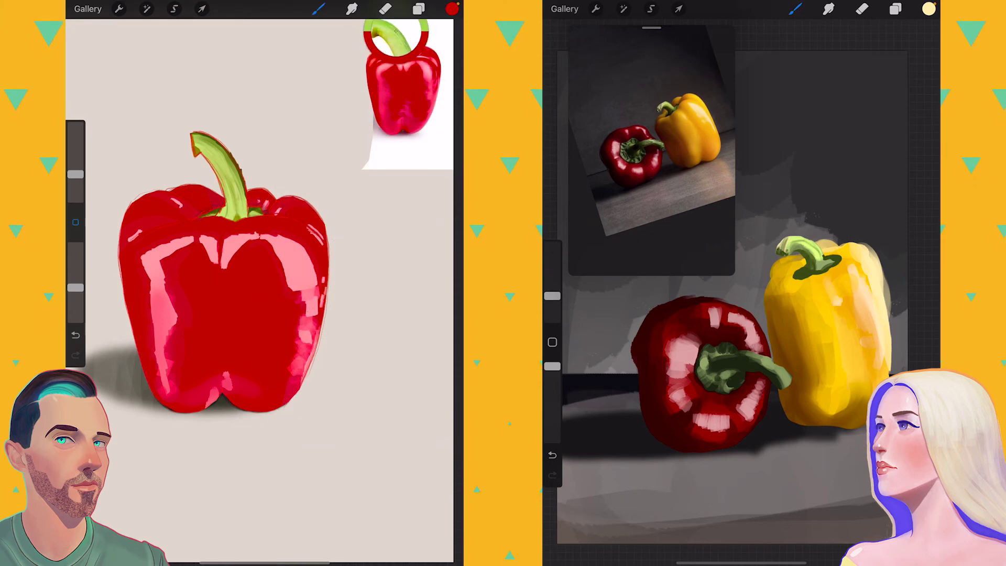
pyautogui.moveTo(395, 39); pyautogui.dragTo(399, 47)
pyautogui.moveTo(76, 174); pyautogui.dragTo(76, 177)
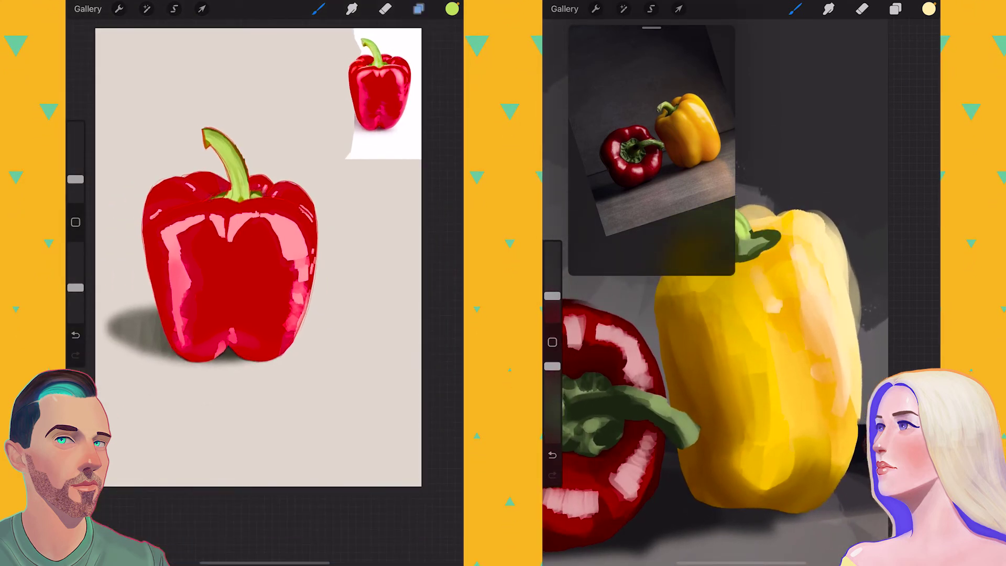
# Hide the pepper painting's Layer 2 and pick an orange for the yellow pepper.
pyautogui.click(419, 9)
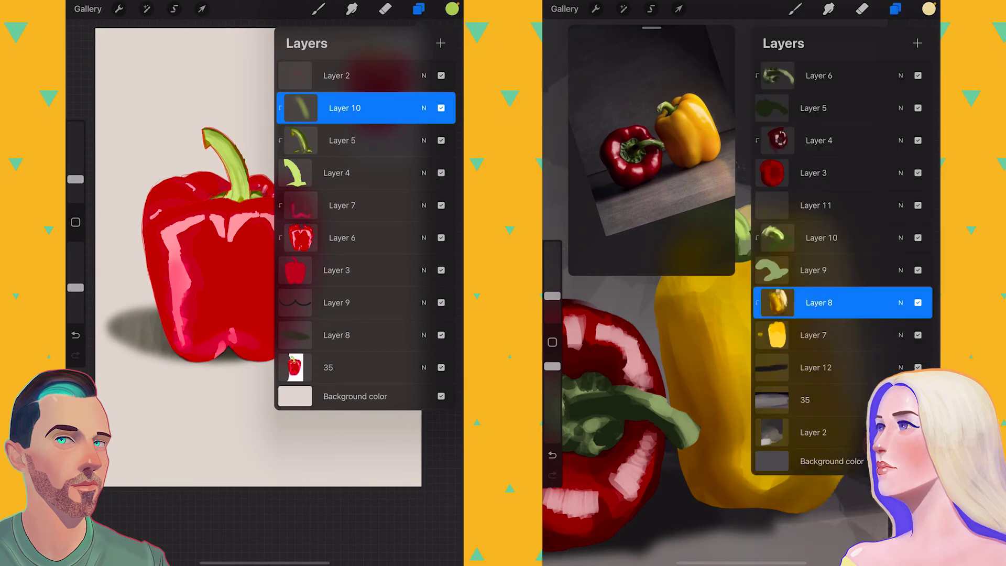
pyautogui.click(337, 76)
pyautogui.click(441, 75)
pyautogui.click(929, 9)
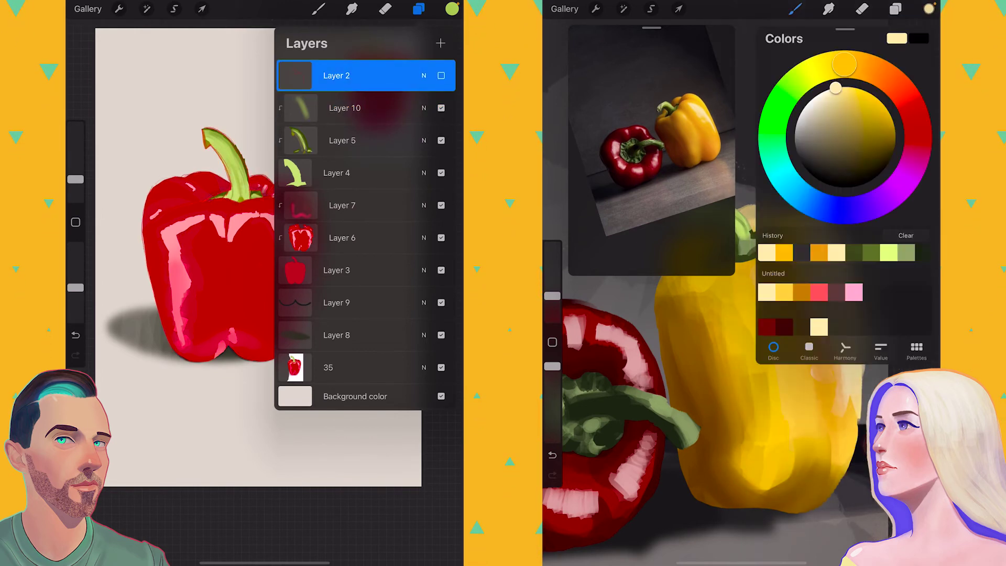
pyautogui.click(929, 9)
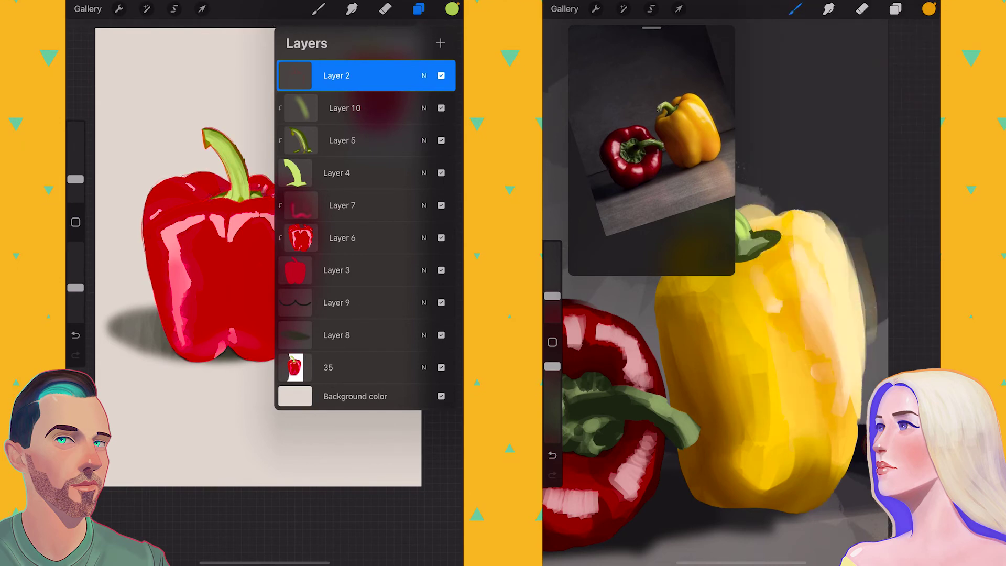
# Select the still life's Layer 3, add a red-pepper layer, and switch to a smaller Smudge brush.
pyautogui.click(895, 9)
pyautogui.moveTo(337, 75); pyautogui.dragTo(336, 270)
pyautogui.click(820, 302)
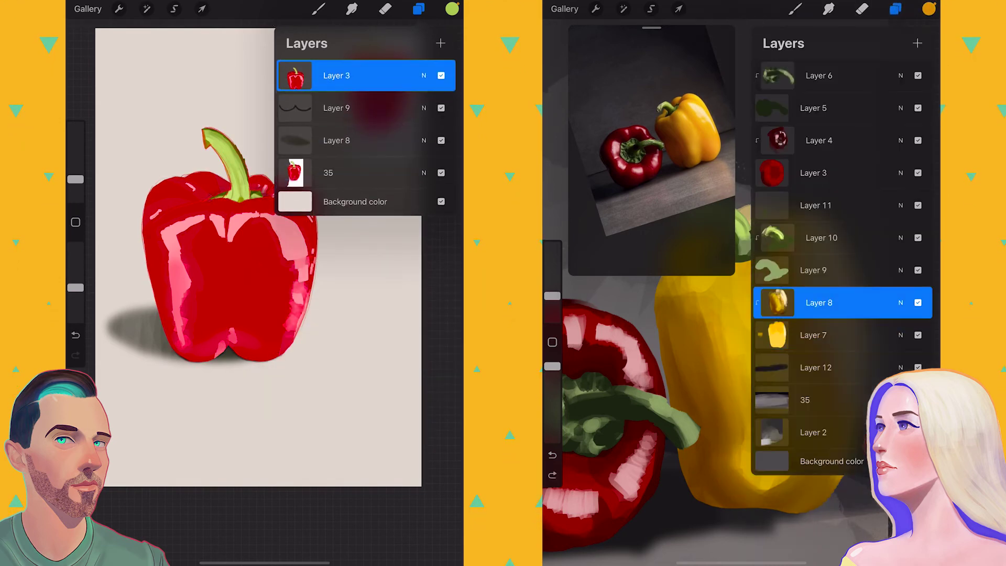
pyautogui.click(795, 9)
pyautogui.click(440, 43)
pyautogui.click(419, 9)
pyautogui.click(352, 9)
pyautogui.scroll(3, 258, 257)
pyautogui.moveTo(76, 175); pyautogui.dragTo(76, 179)
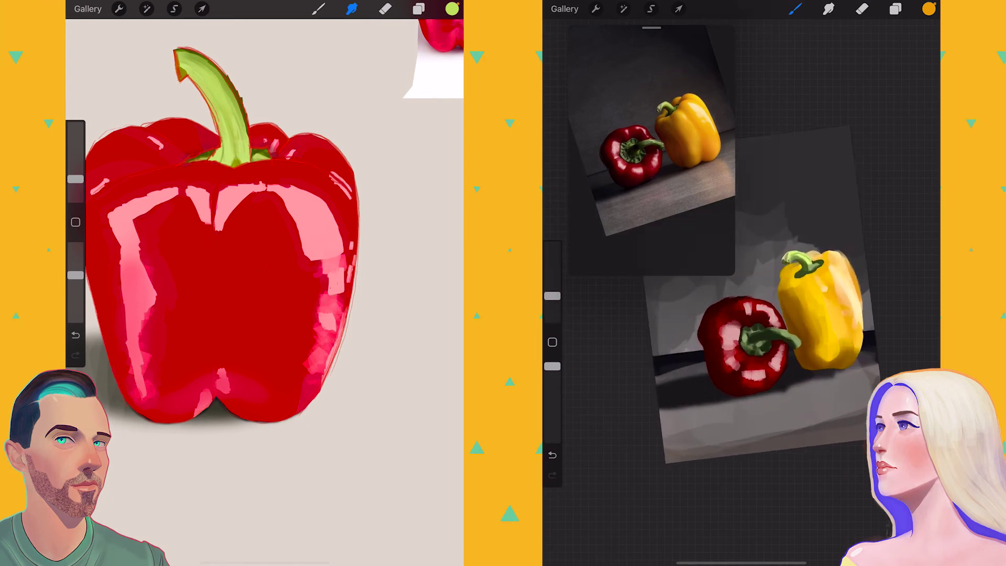
# Smudge the red pepper's pink highlight into the red body and extend its left edge.
pyautogui.click(419, 8)
pyautogui.moveTo(409, 108); pyautogui.dragTo(335, 108)
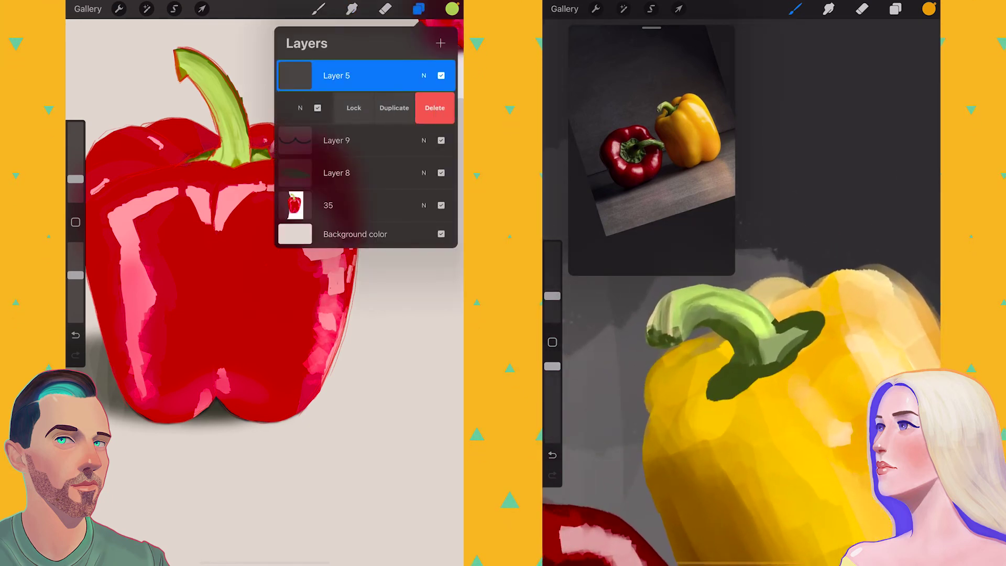
pyautogui.click(929, 9)
pyautogui.click(419, 9)
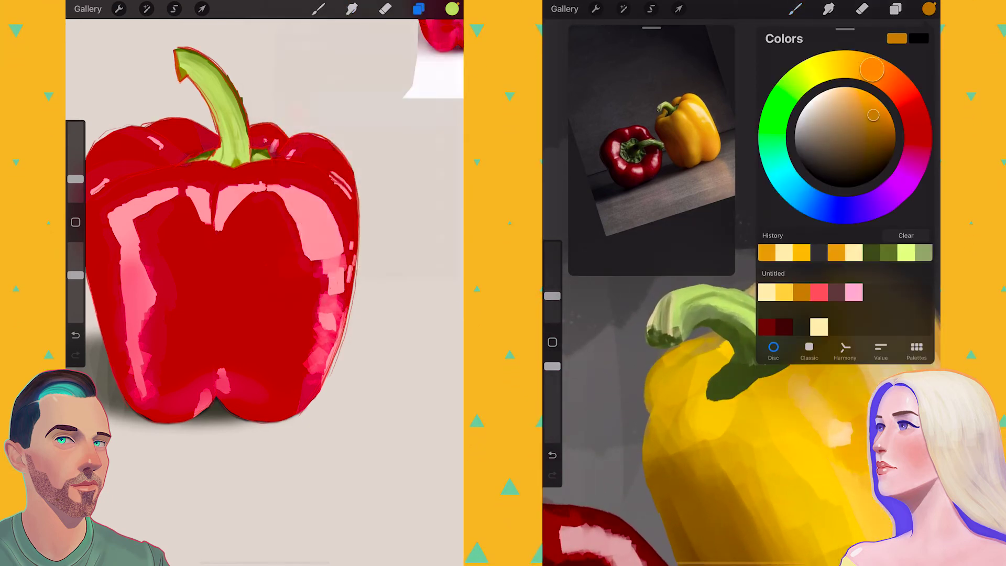
pyautogui.click(795, 9)
pyautogui.click(352, 9)
pyautogui.click(76, 179)
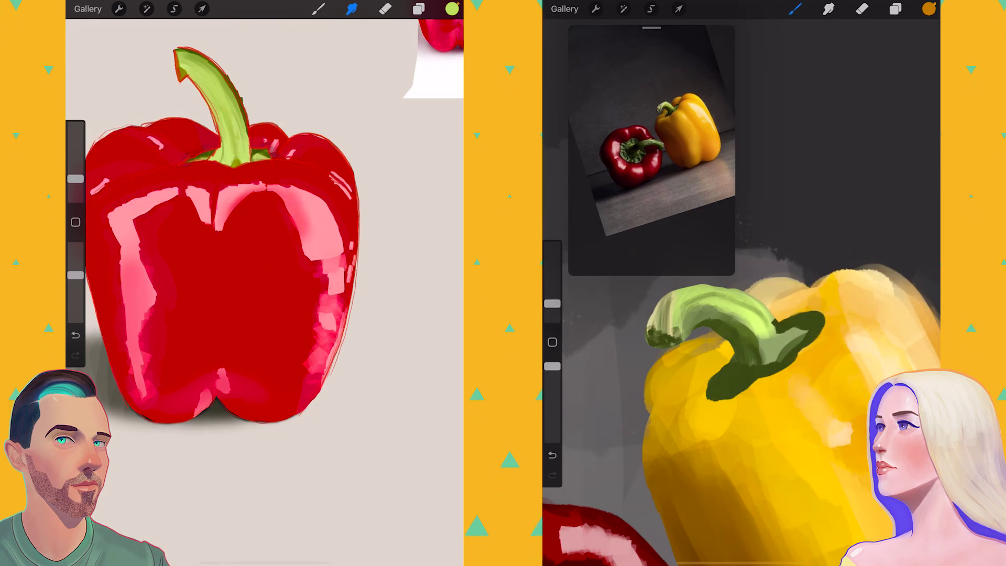
pyautogui.scroll(3, 219, 257)
pyautogui.hotkey('ctrl', 'z')
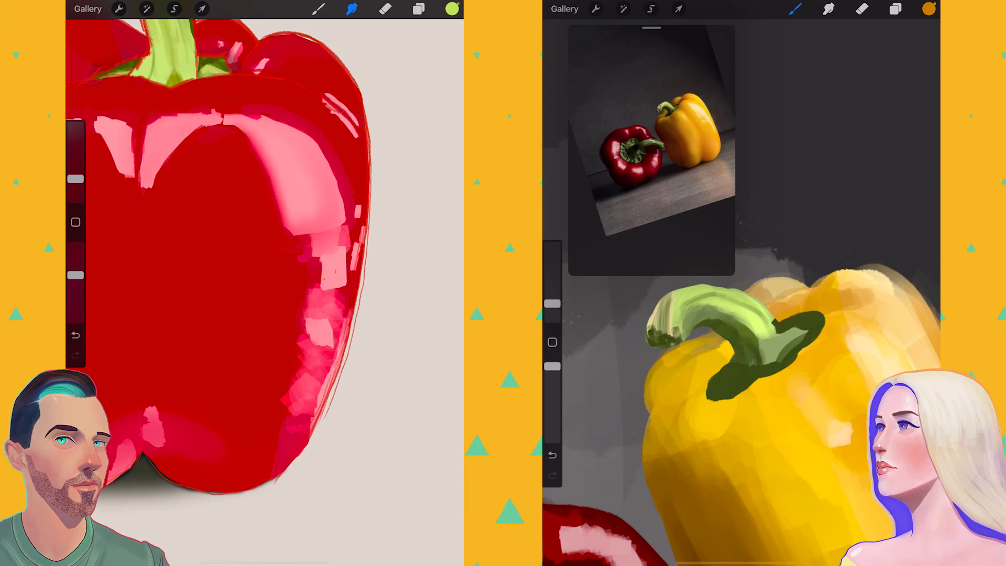
pyautogui.moveTo(212, 124); pyautogui.dragTo(154, 176)
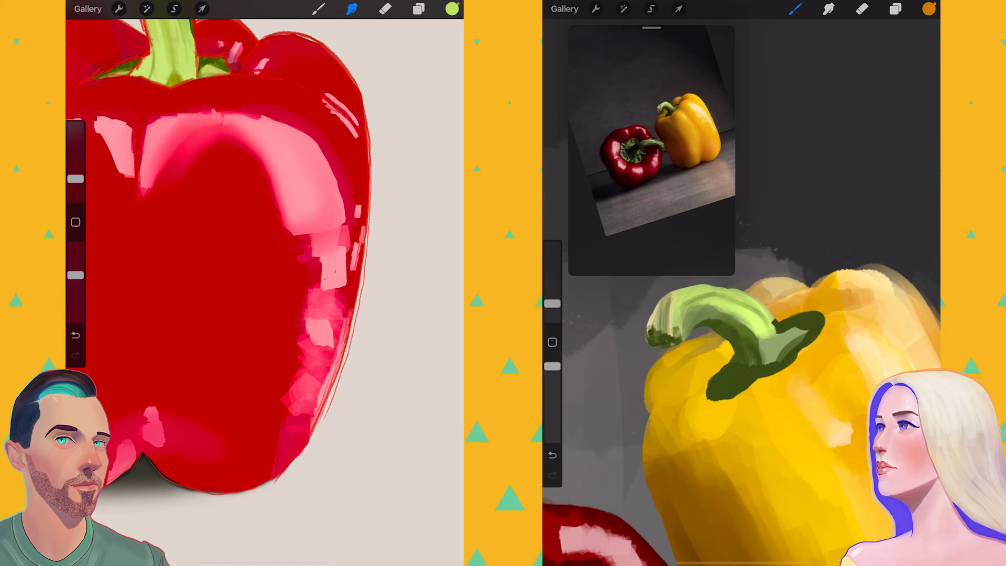
pyautogui.moveTo(76, 178); pyautogui.dragTo(75, 184)
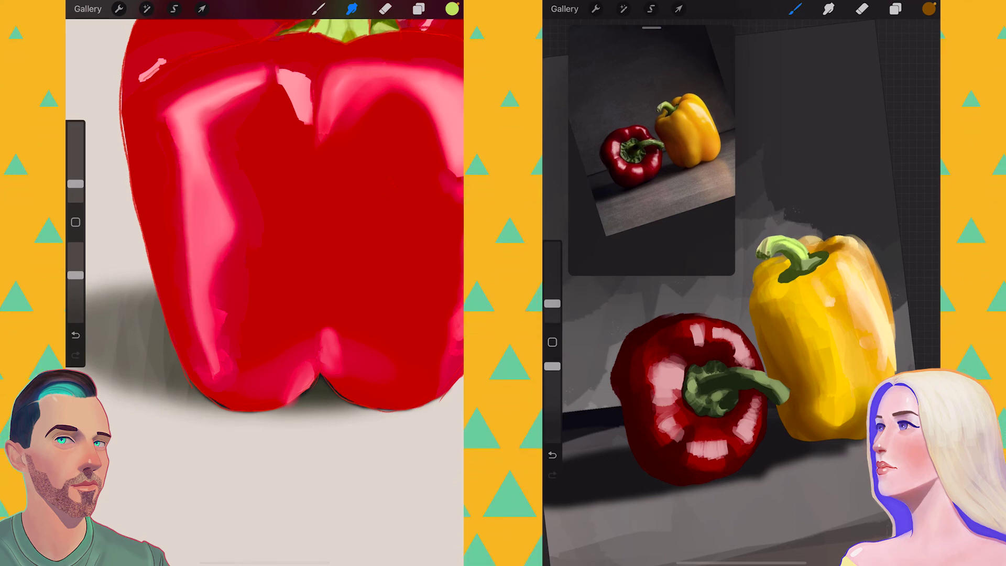
pyautogui.moveTo(160, 105); pyautogui.dragTo(163, 160)
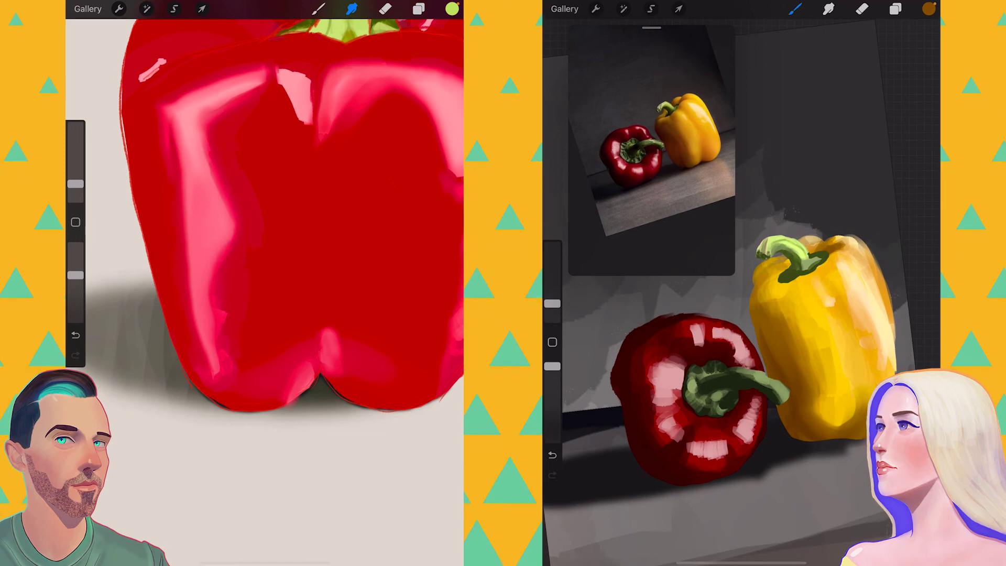
# Select the still life's Layer 10, which holds the yellow pepper's stem.
pyautogui.scroll(-2, 265, 236)
pyautogui.scroll(2, 265, 283)
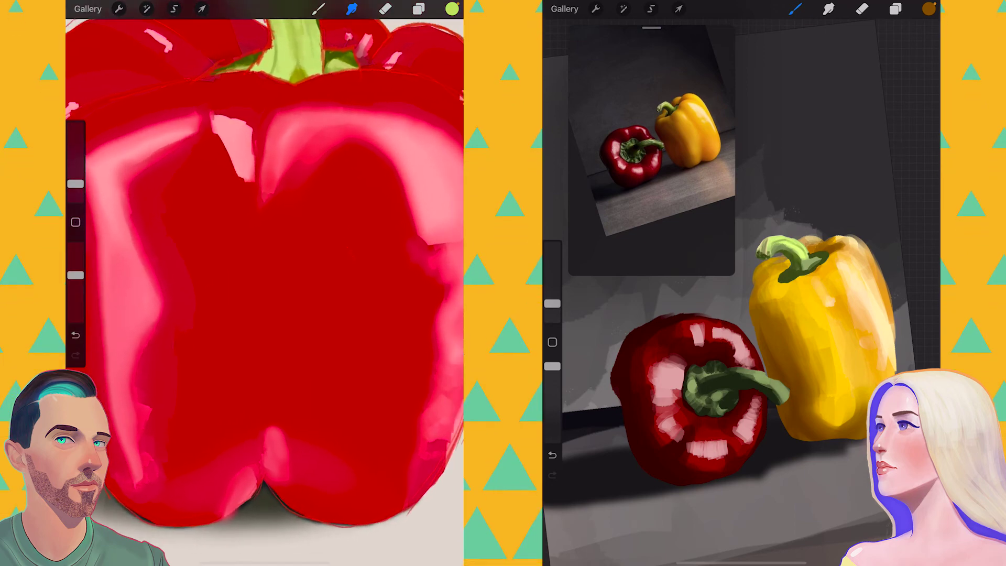
pyautogui.scroll(2, 734, 341)
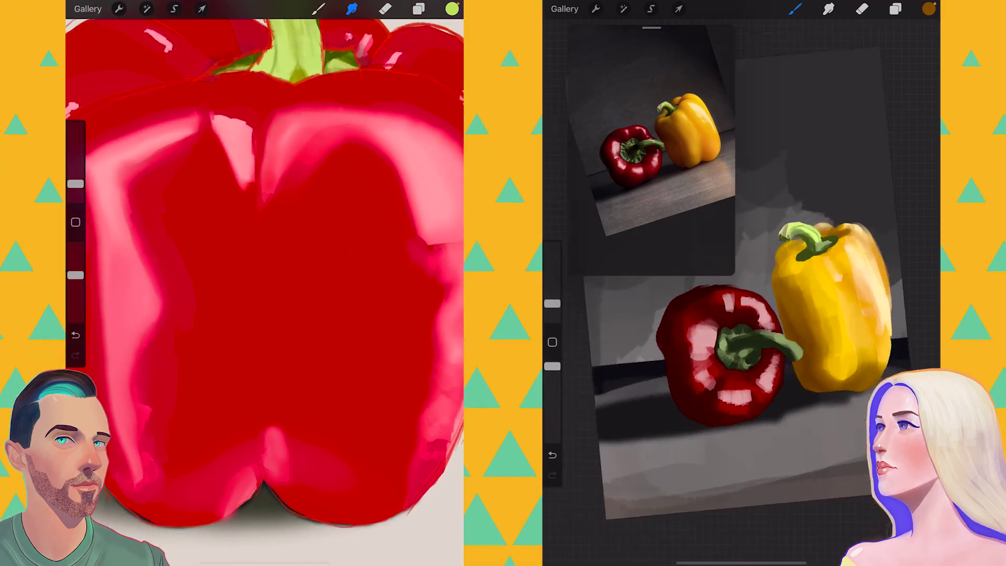
pyautogui.scroll(3, 734, 341)
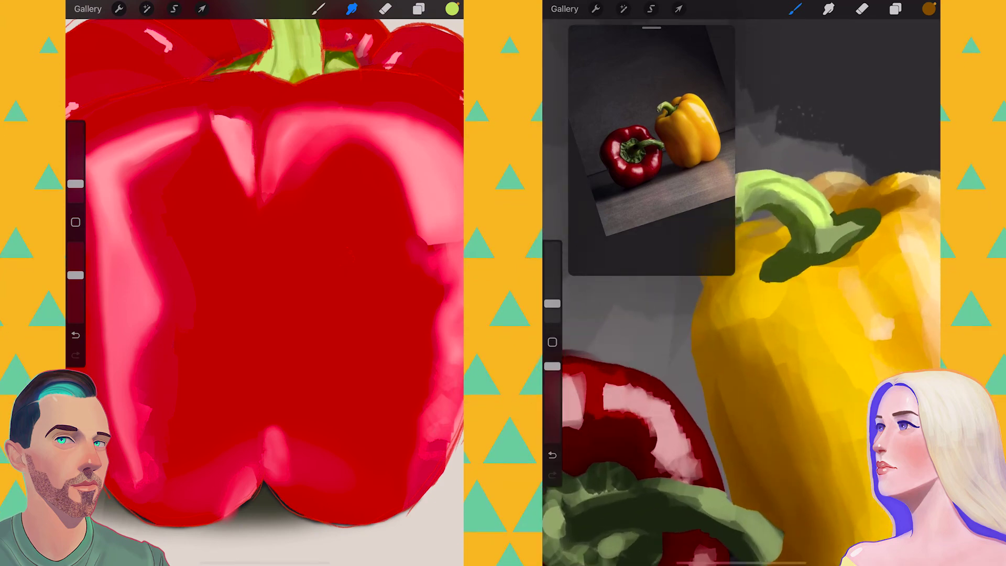
pyautogui.scroll(2, 733, 341)
pyautogui.scroll(-1, 265, 283)
pyautogui.scroll(1, 264, 283)
pyautogui.click(929, 9)
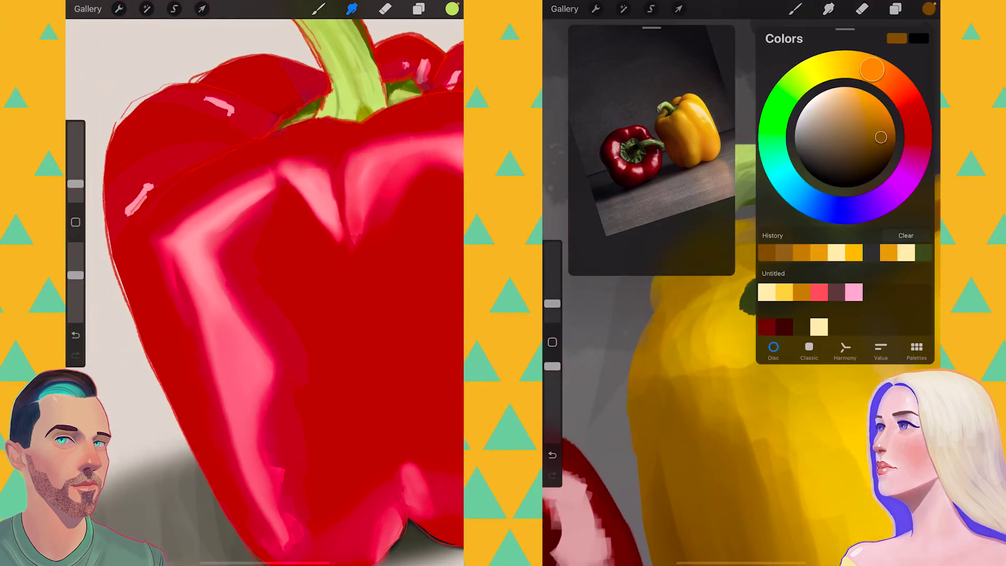
pyautogui.click(896, 9)
pyautogui.click(822, 237)
pyautogui.click(896, 8)
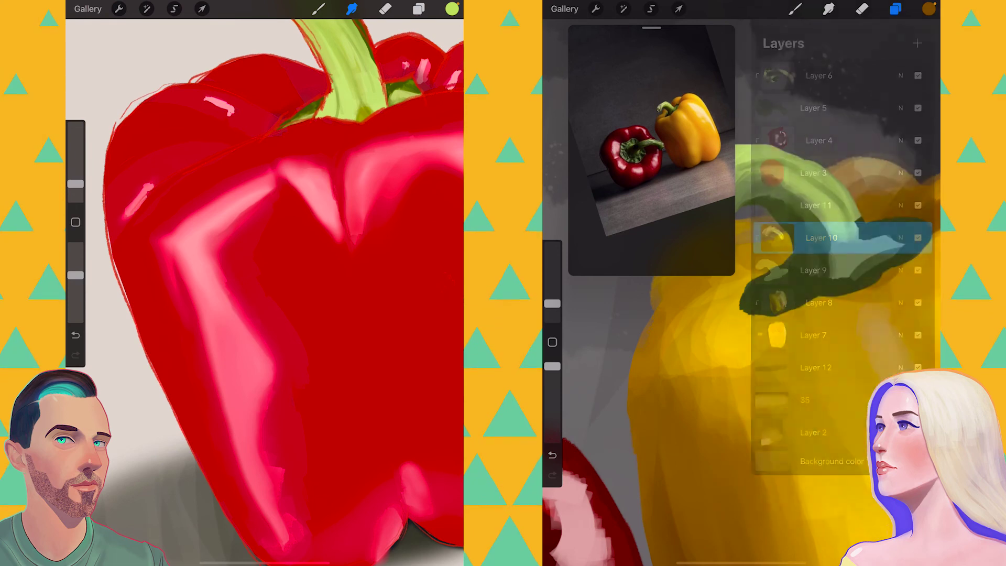
# Paint a dark green shadow down the stem with a slightly larger brush.
pyautogui.click(929, 9)
pyautogui.click(924, 253)
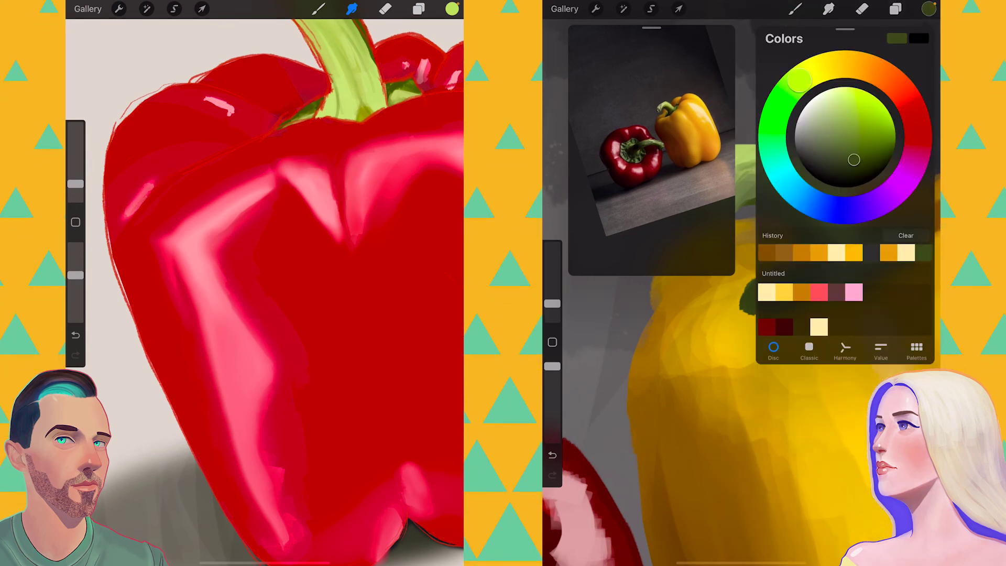
pyautogui.click(795, 9)
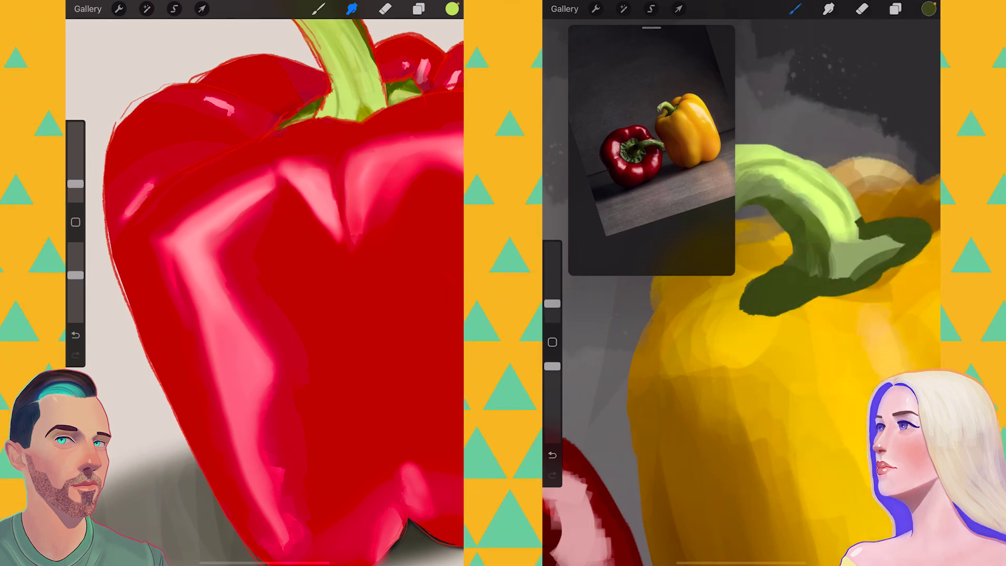
pyautogui.moveTo(552, 303); pyautogui.dragTo(552, 302)
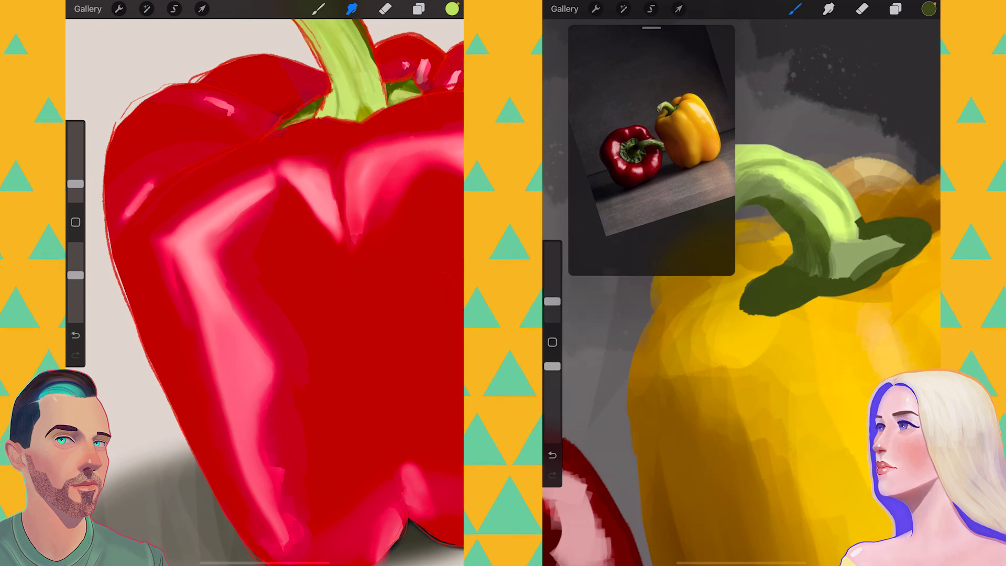
pyautogui.moveTo(810, 218); pyautogui.dragTo(806, 270)
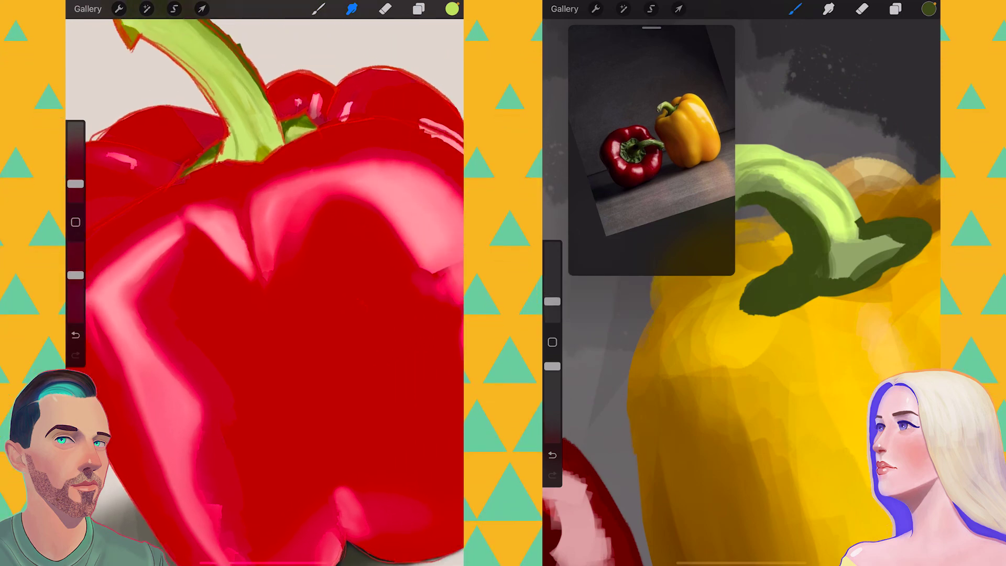
pyautogui.scroll(-3, 742, 309)
pyautogui.scroll(-3, 742, 310)
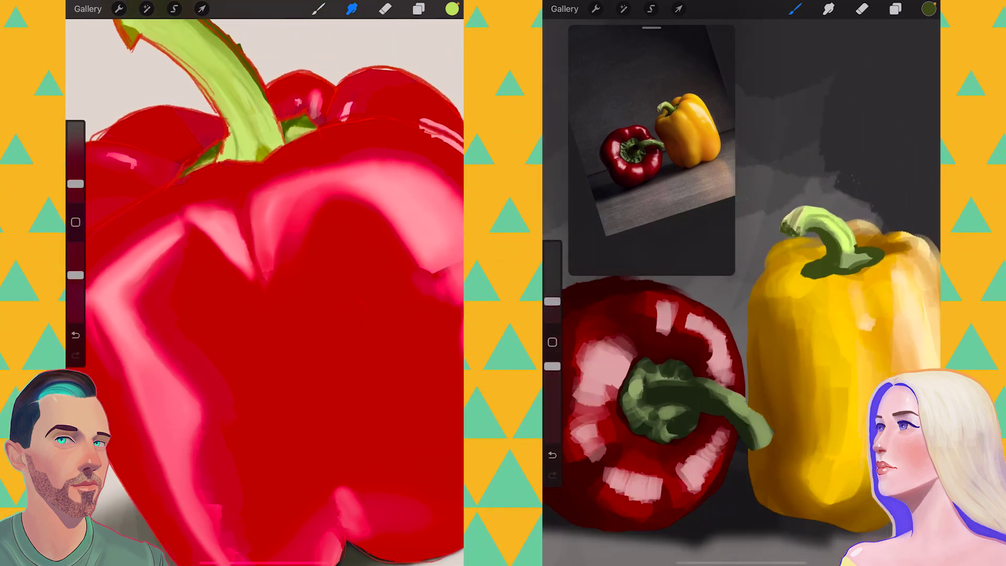
pyautogui.scroll(5, 741, 294)
pyautogui.scroll(1, 262, 294)
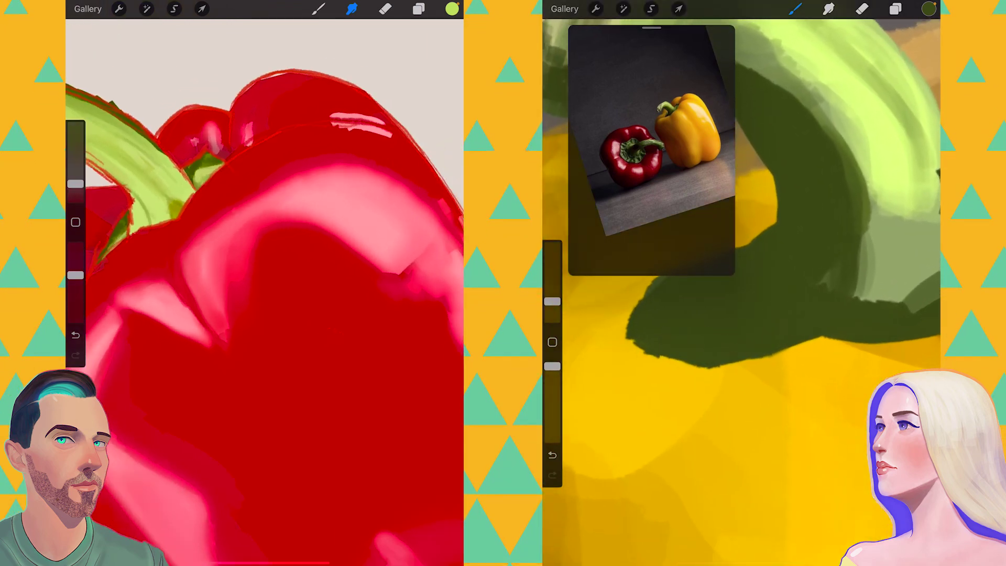
# Paint brighter green highlights along the stem and rework the red pepper's highlight.
pyautogui.click(929, 9)
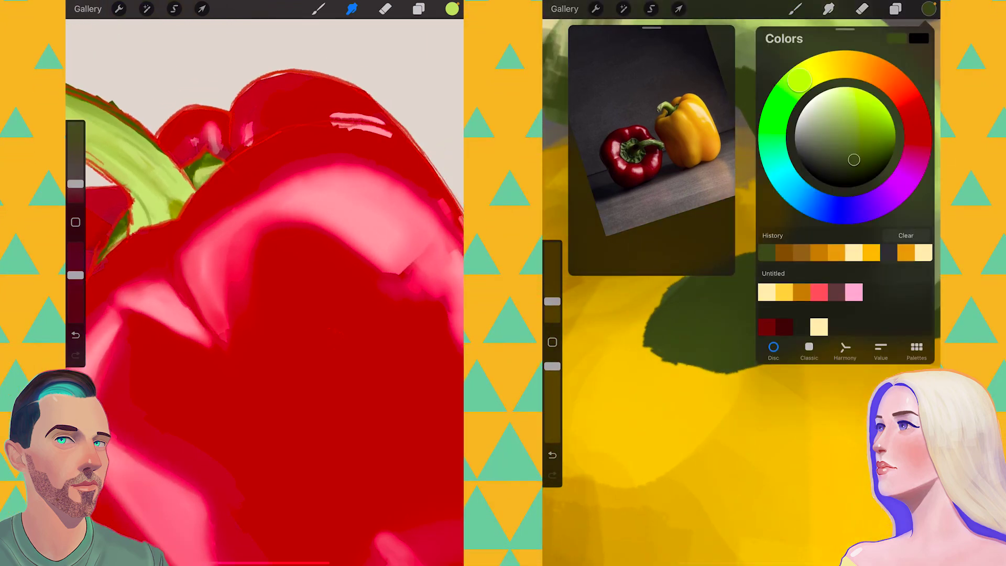
pyautogui.click(865, 116)
pyautogui.click(795, 9)
pyautogui.moveTo(775, 241); pyautogui.dragTo(745, 312)
pyautogui.moveTo(679, 314); pyautogui.dragTo(741, 323)
pyautogui.moveTo(386, 129); pyautogui.dragTo(343, 123)
pyautogui.moveTo(800, 283); pyautogui.dragTo(794, 194)
pyautogui.moveTo(823, 157); pyautogui.dragTo(859, 236)
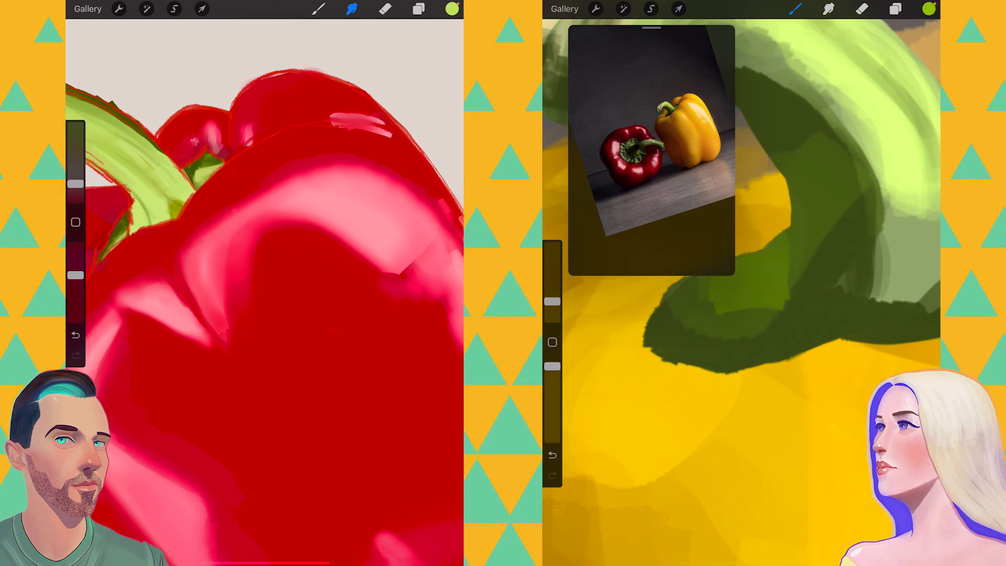
pyautogui.scroll(-5, 741, 294)
# Sample the pink highlight colour and set the red pepper's tool to Flat Brush at 2%.
pyautogui.moveTo(343, 117)
pyautogui.mouseDown()
pyautogui.moveTo(332, 117)
pyautogui.moveTo(378, 117)
pyautogui.mouseUp()
pyautogui.moveTo(75, 180); pyautogui.dragTo(75, 182)
pyautogui.click(318, 9)
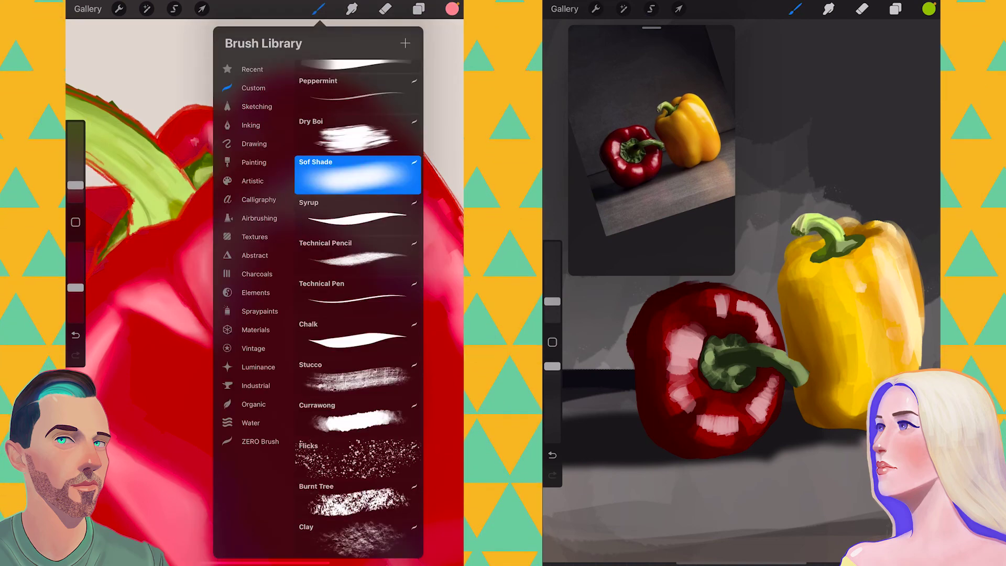
pyautogui.scroll(5, 839, 236)
pyautogui.scroll(3, 742, 294)
pyautogui.click(356, 199)
pyautogui.click(319, 9)
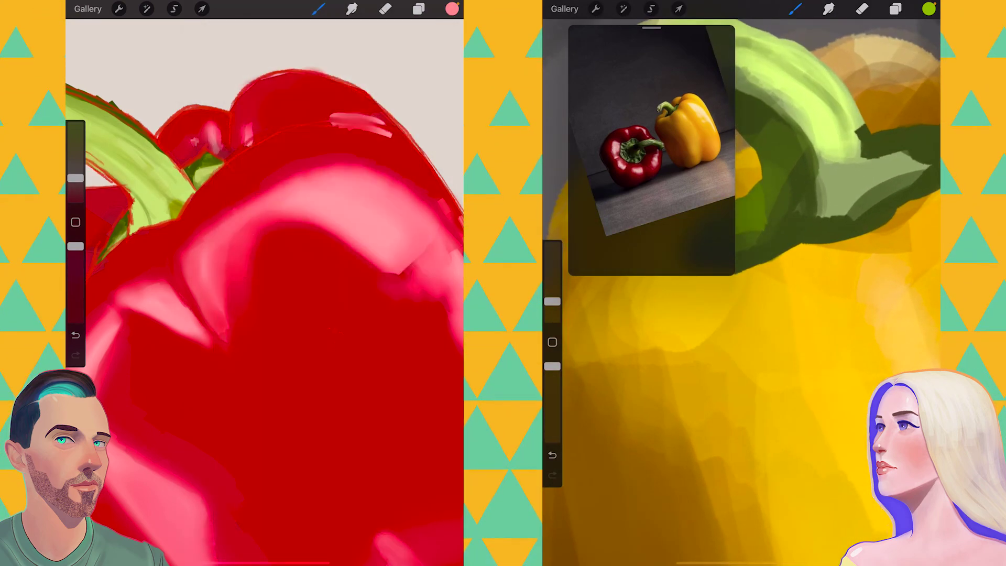
pyautogui.scroll(-5, 741, 293)
pyautogui.moveTo(76, 179); pyautogui.dragTo(75, 189)
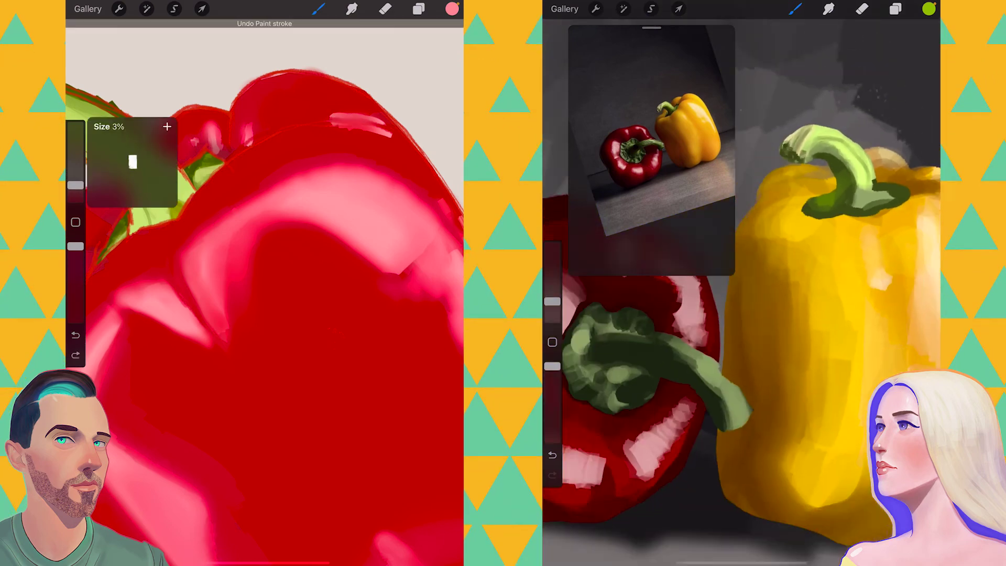
# Frame both still-life peppers, darken the green, and set the red pepper painting to smudging.
pyautogui.moveTo(838, 262); pyautogui.dragTo(792, 288)
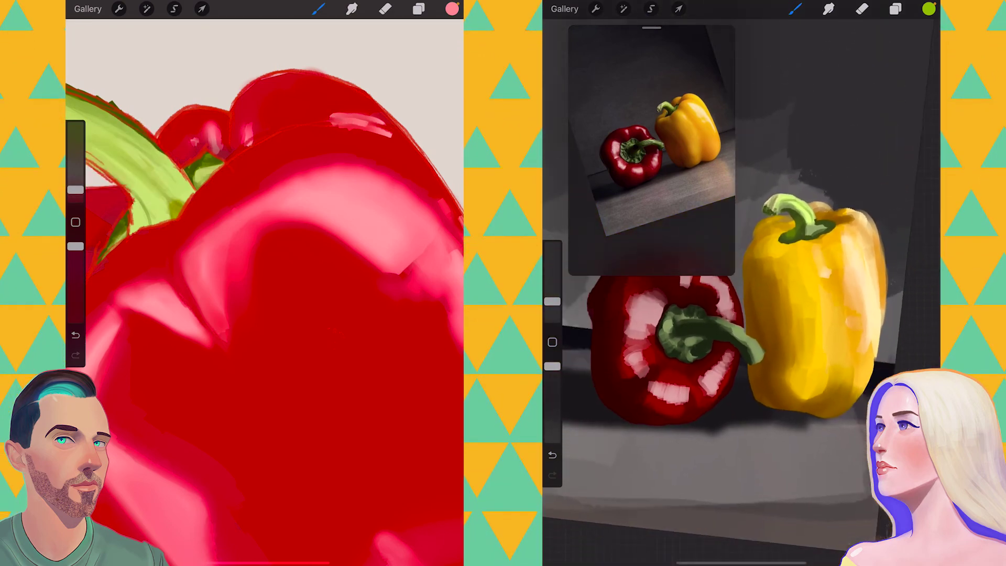
pyautogui.scroll(5, 742, 294)
pyautogui.click(929, 9)
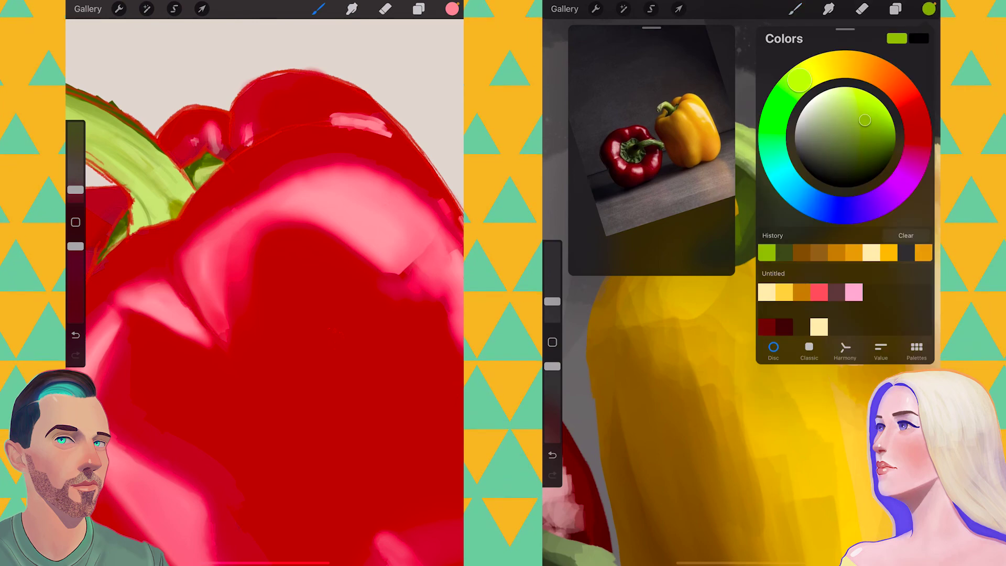
pyautogui.moveTo(865, 120); pyautogui.dragTo(861, 157)
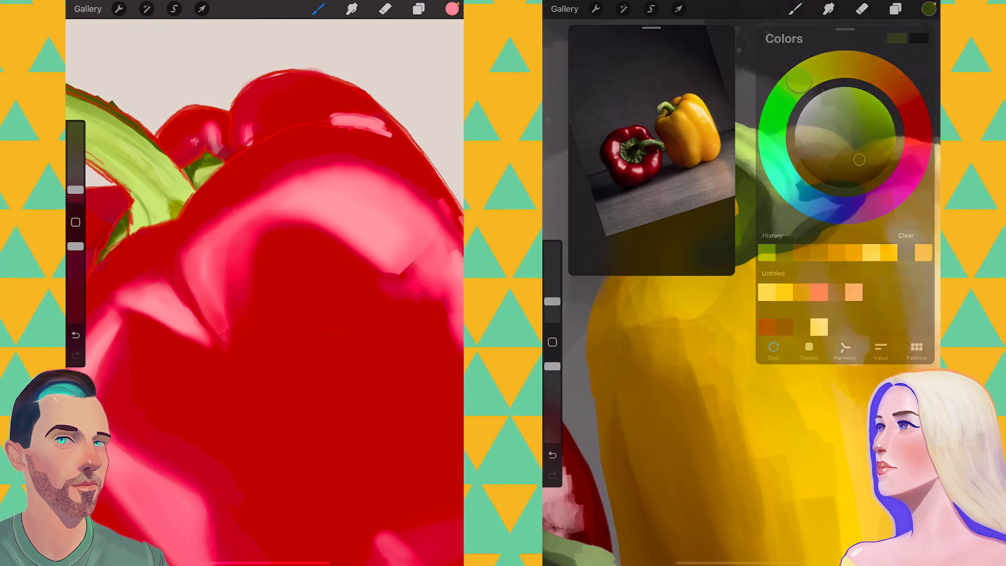
pyautogui.click(929, 9)
pyautogui.scroll(-3, 742, 293)
pyautogui.click(352, 9)
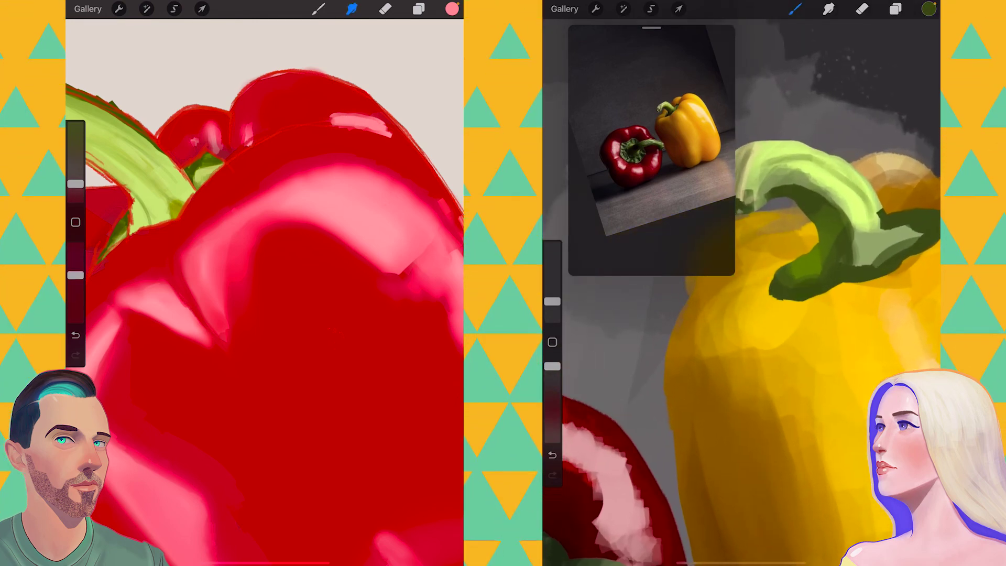
pyautogui.click(929, 9)
pyautogui.scroll(-5, 265, 293)
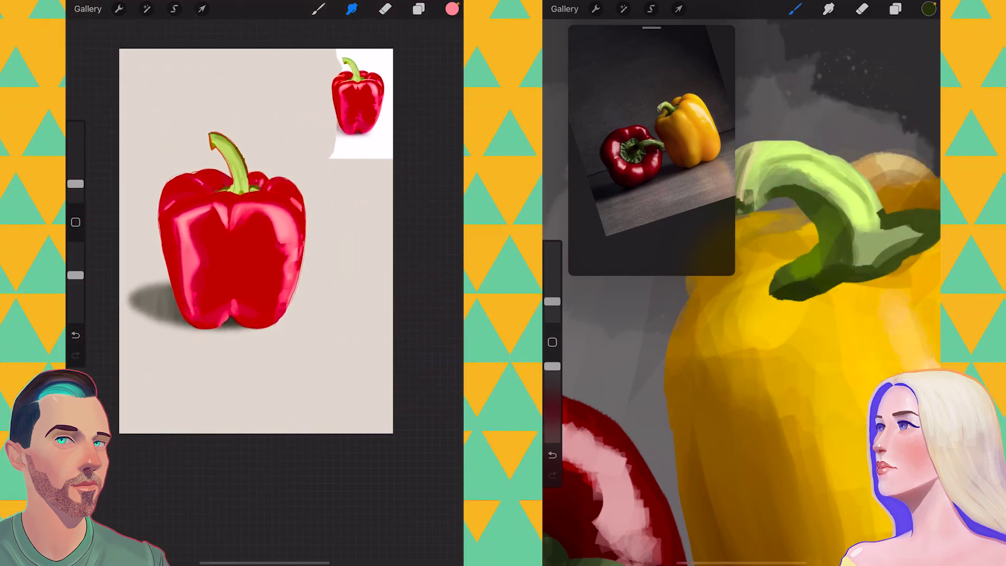
# Duplicate the red pepper's top Layer 3 and start a Hue, Saturation, Brightness adjustment.
pyautogui.click(419, 9)
pyautogui.click(441, 107)
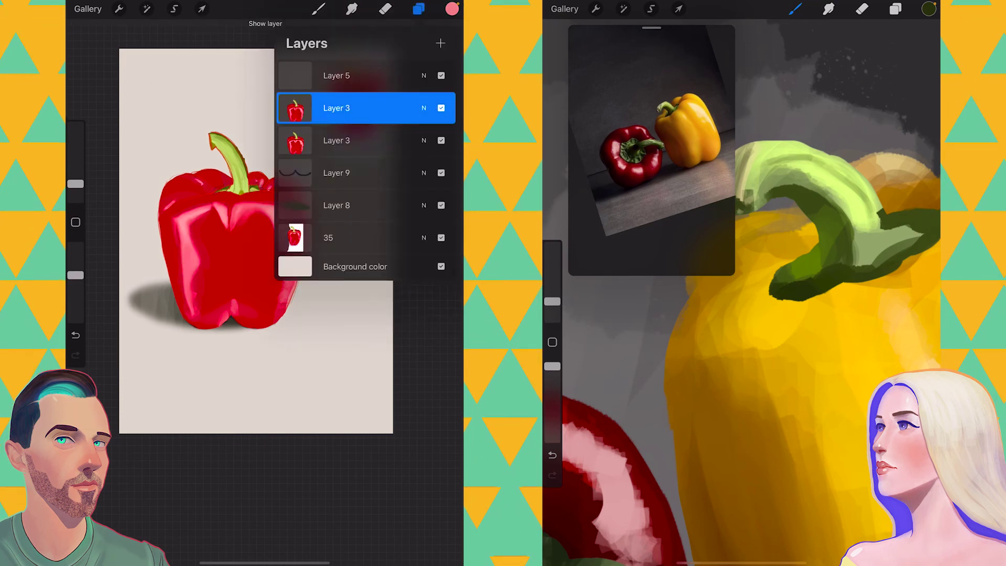
pyautogui.click(929, 9)
pyautogui.moveTo(419, 108); pyautogui.dragTo(335, 108)
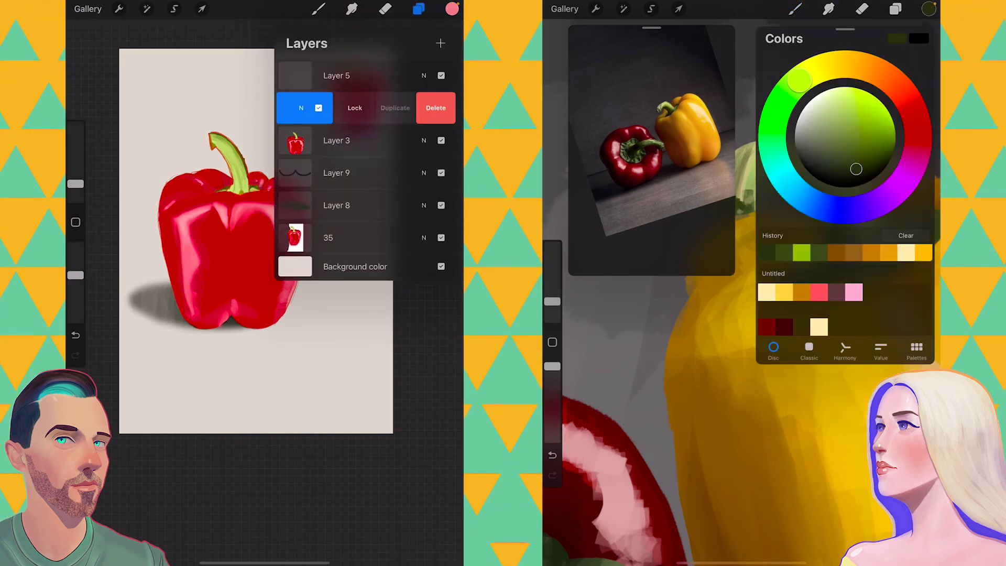
pyautogui.click(391, 107)
pyautogui.click(146, 9)
pyautogui.click(796, 9)
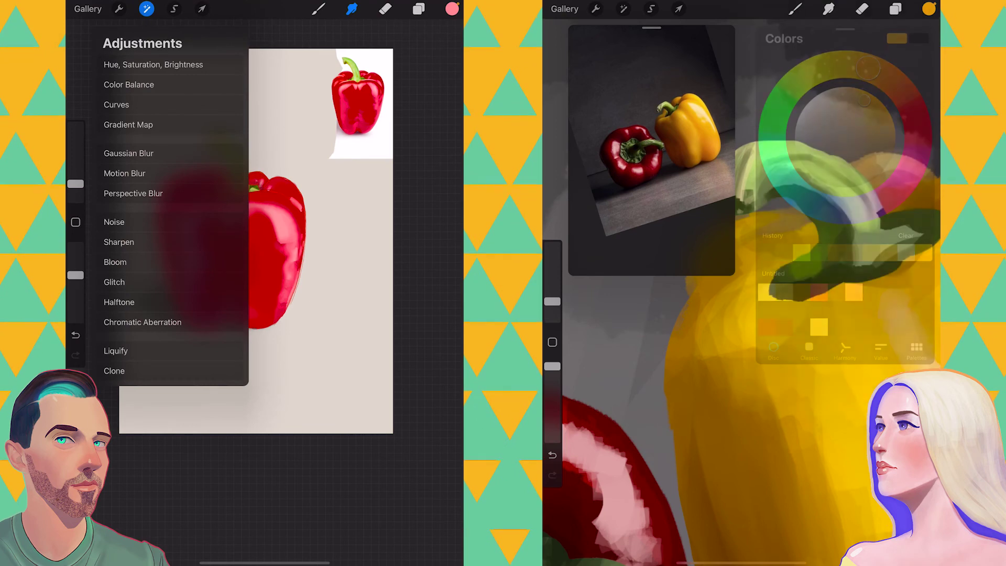
pyautogui.click(153, 64)
# Select still-life Layer 8 and set the red pepper to saturation 54%, brightness 47%.
pyautogui.click(896, 9)
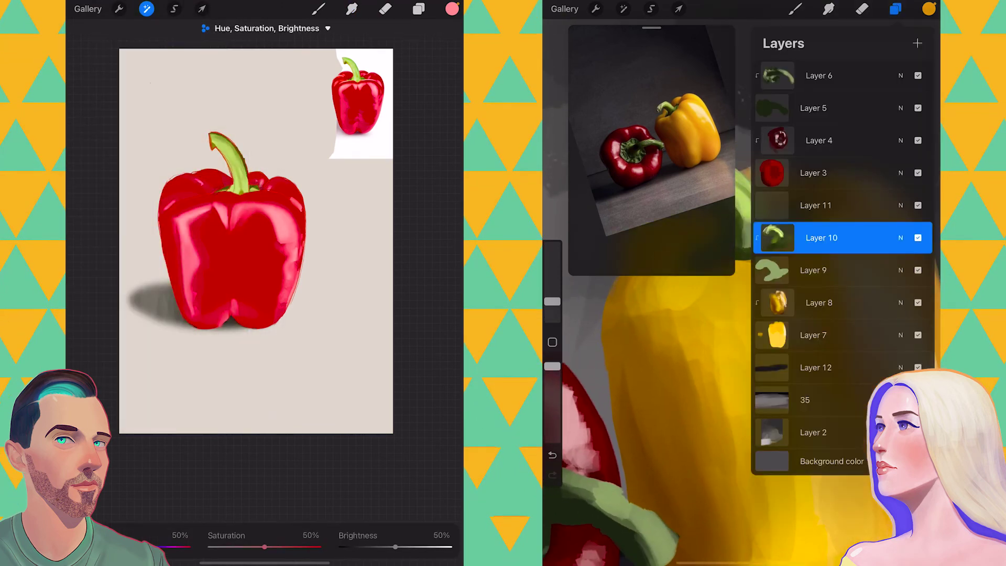
pyautogui.click(777, 302)
pyautogui.click(896, 9)
pyautogui.moveTo(264, 546); pyautogui.dragTo(270, 547)
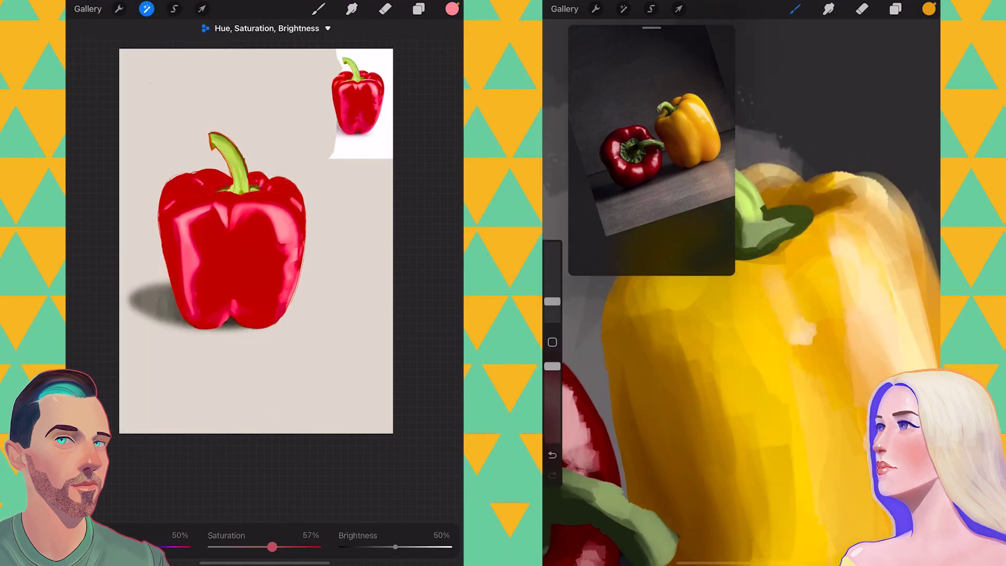
pyautogui.moveTo(395, 546); pyautogui.dragTo(391, 547)
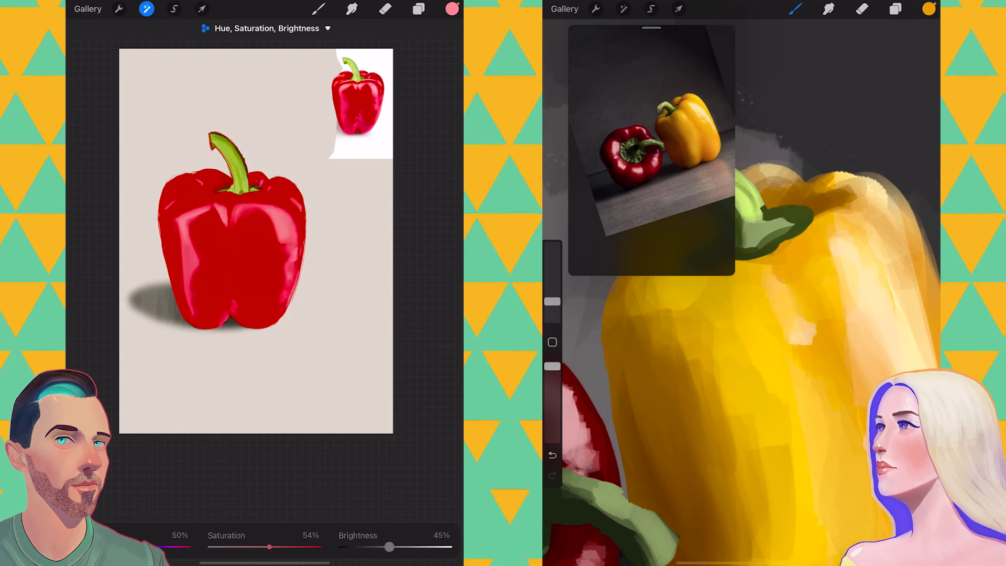
pyautogui.scroll(-5, 742, 346)
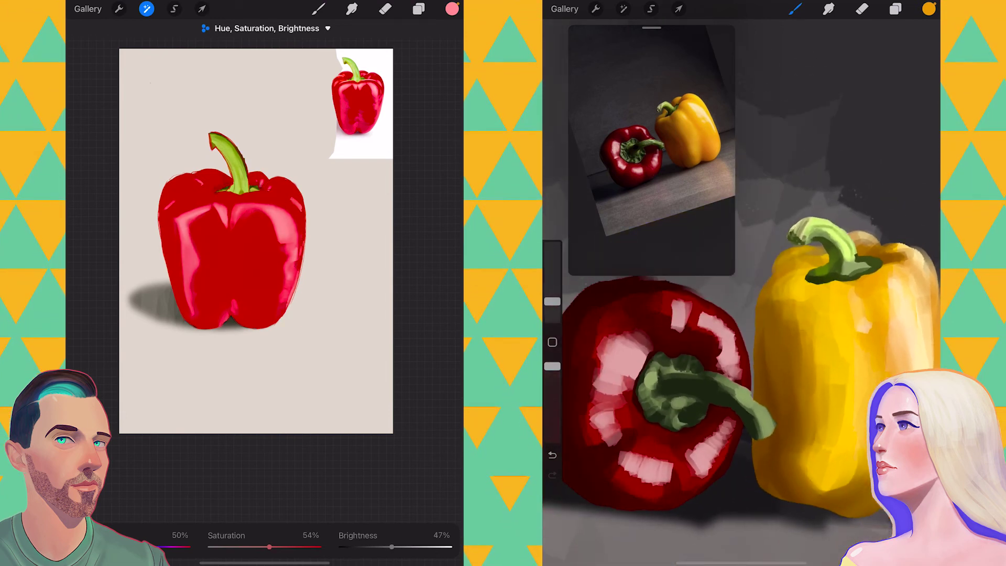
pyautogui.moveTo(133, 547); pyautogui.dragTo(136, 547)
pyautogui.scroll(-5, 742, 346)
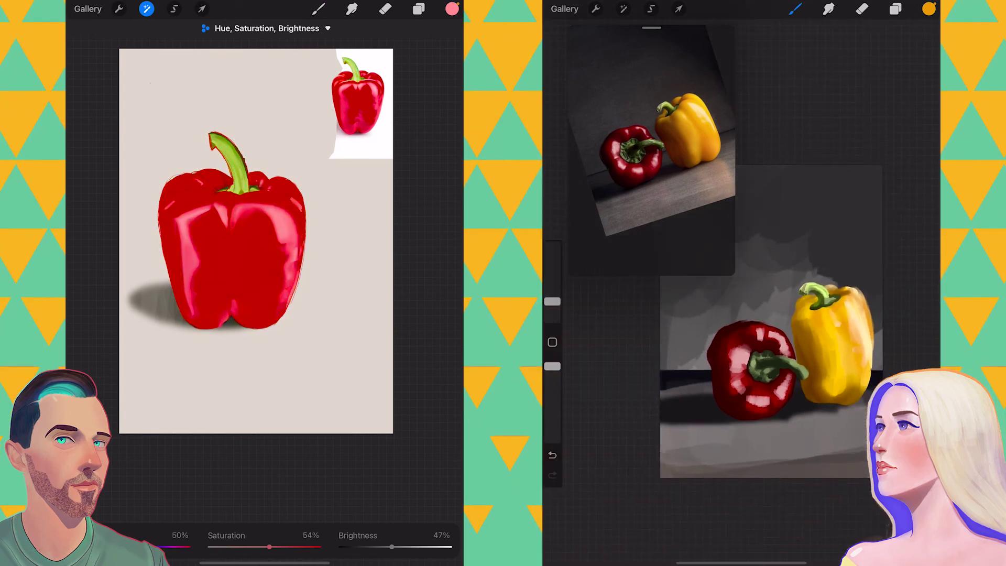
pyautogui.click(352, 9)
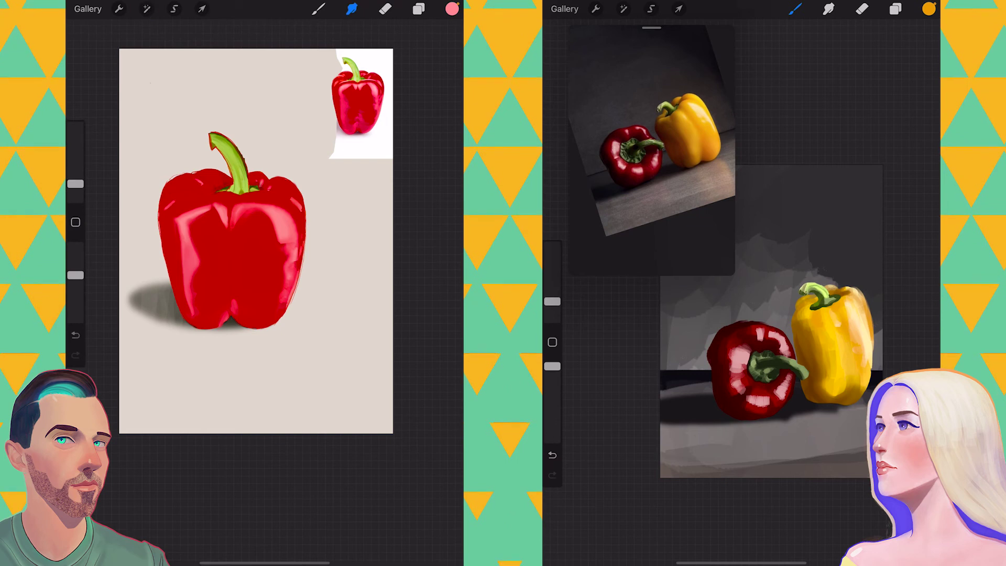
# Toggle the red pepper's Layer 3 visibility to compare the duplicated layer.
pyautogui.click(419, 9)
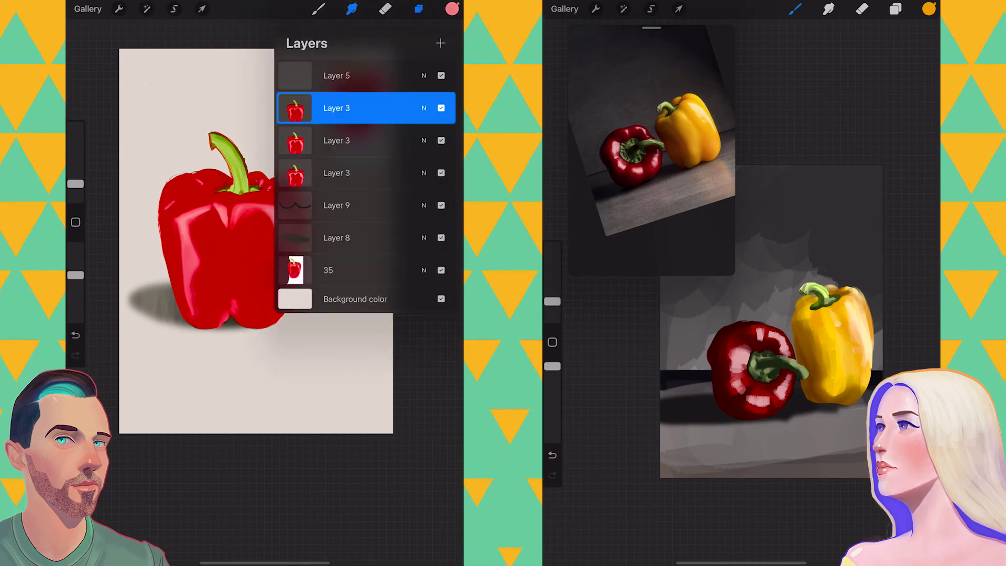
pyautogui.click(442, 108)
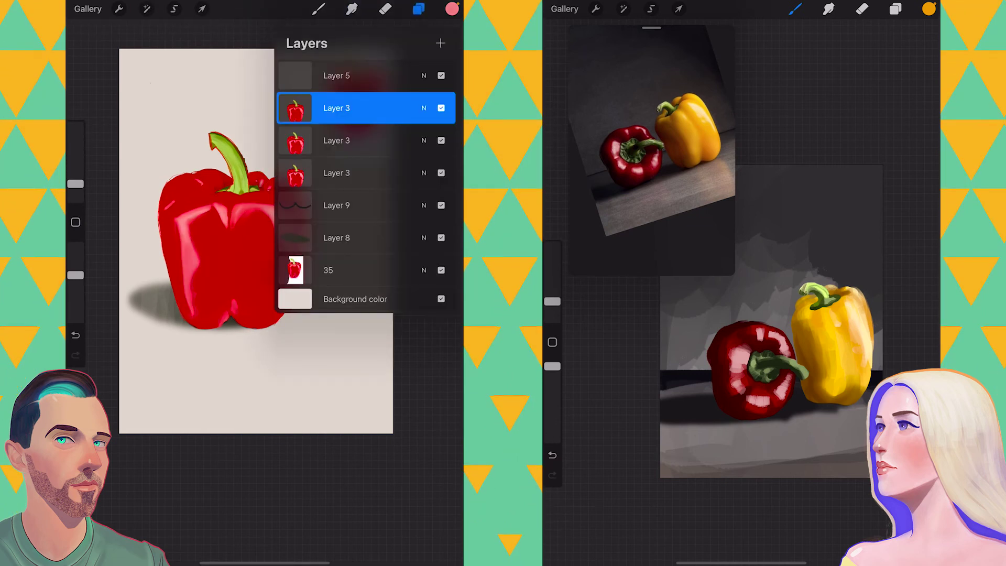
pyautogui.click(419, 9)
pyautogui.scroll(3, 760, 341)
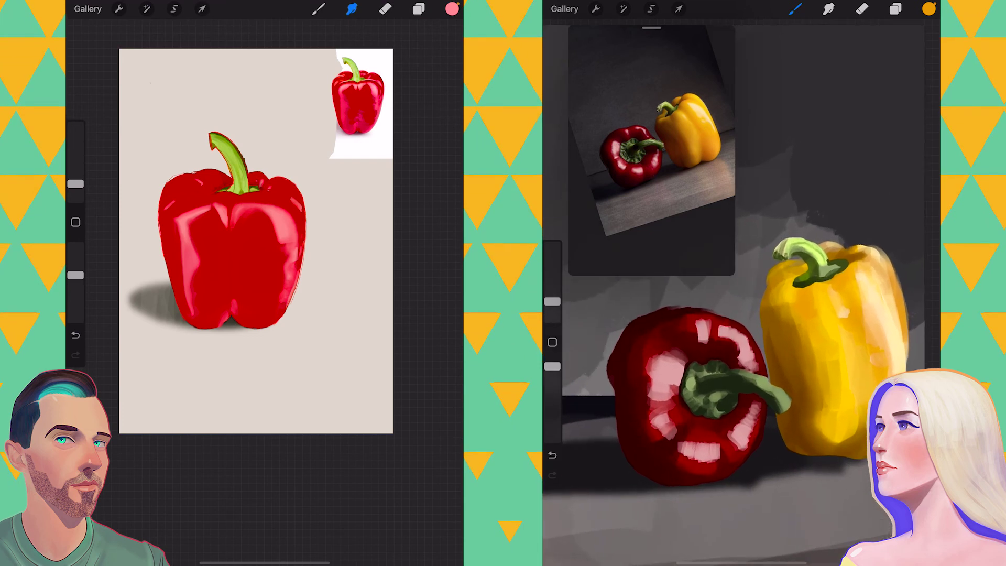
pyautogui.click(419, 9)
pyautogui.scroll(-3, 760, 341)
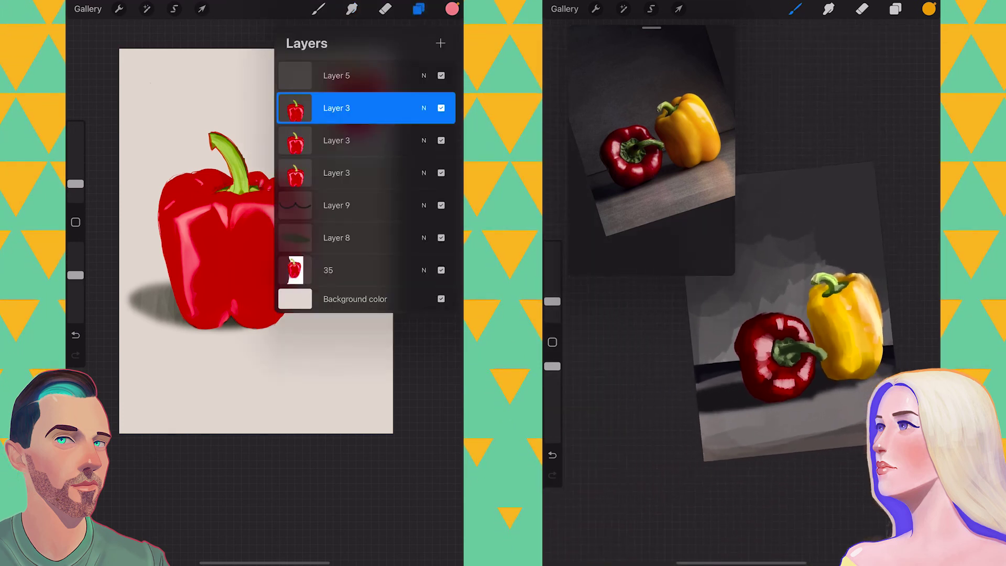
pyautogui.click(419, 9)
# Set the red pepper's eraser to the Soft Shade brush and select still-life layer 35.
pyautogui.click(385, 9)
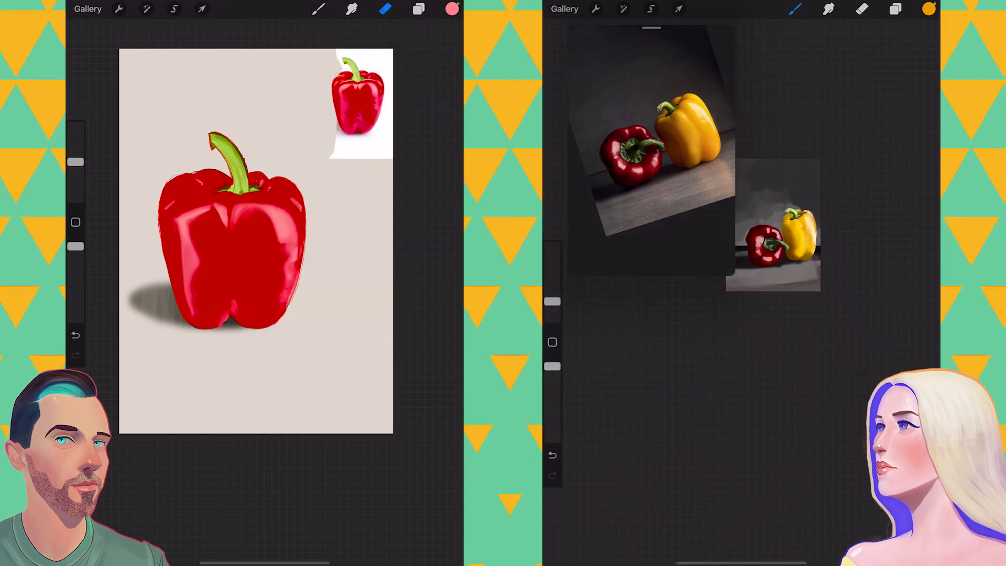
pyautogui.click(76, 157)
pyautogui.click(385, 9)
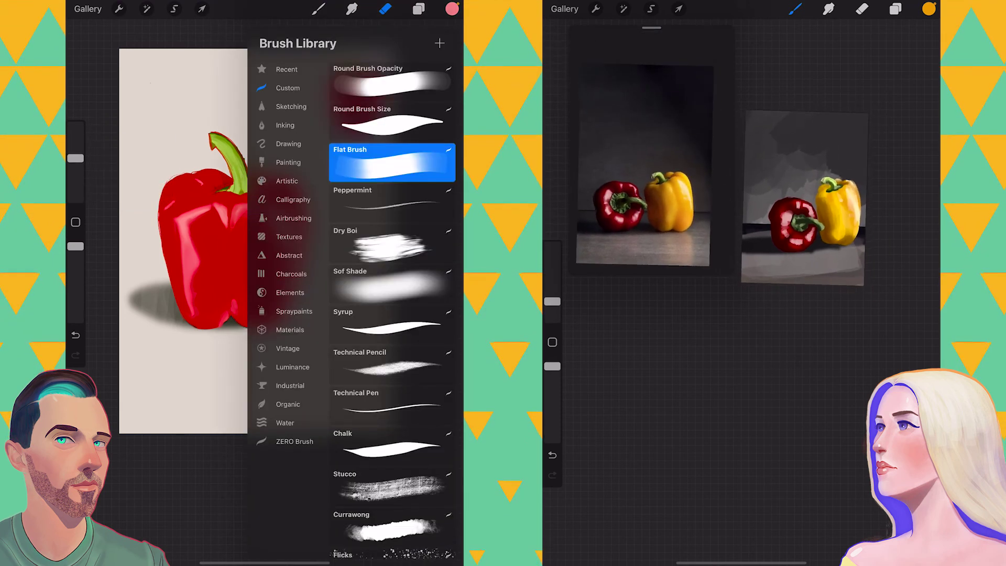
pyautogui.click(390, 286)
pyautogui.click(386, 9)
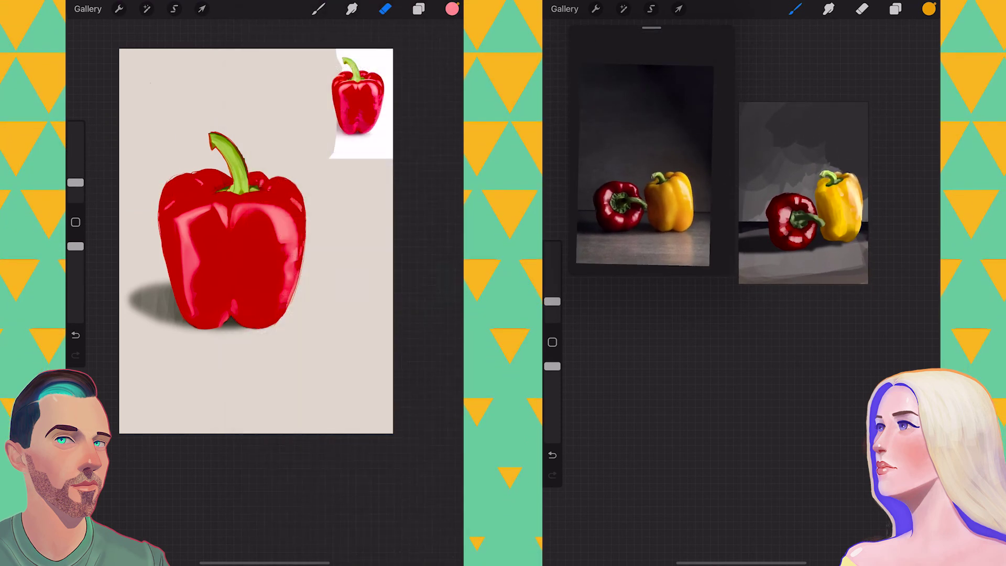
pyautogui.click(896, 9)
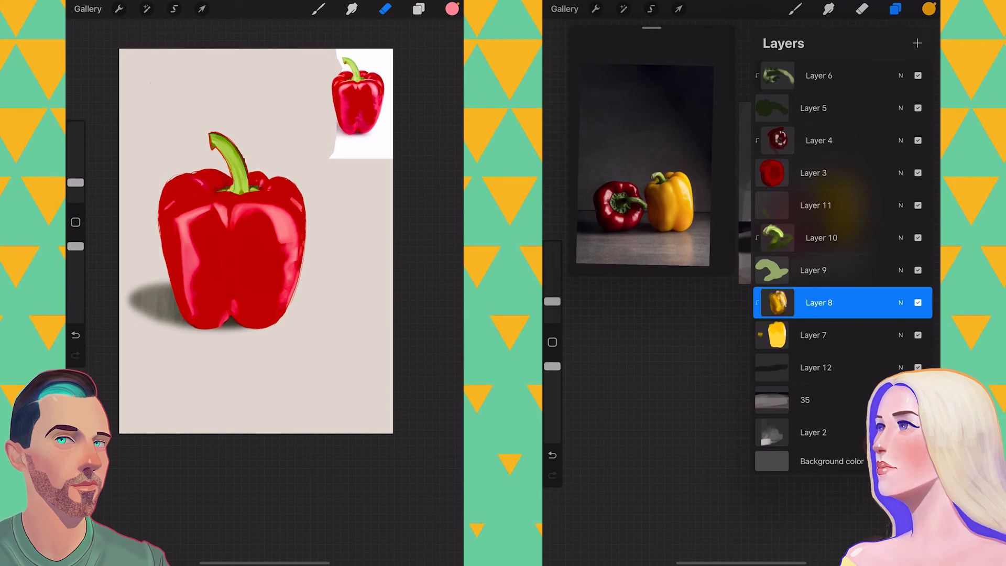
pyautogui.click(818, 400)
pyautogui.hotkey('ctrl', 'z')
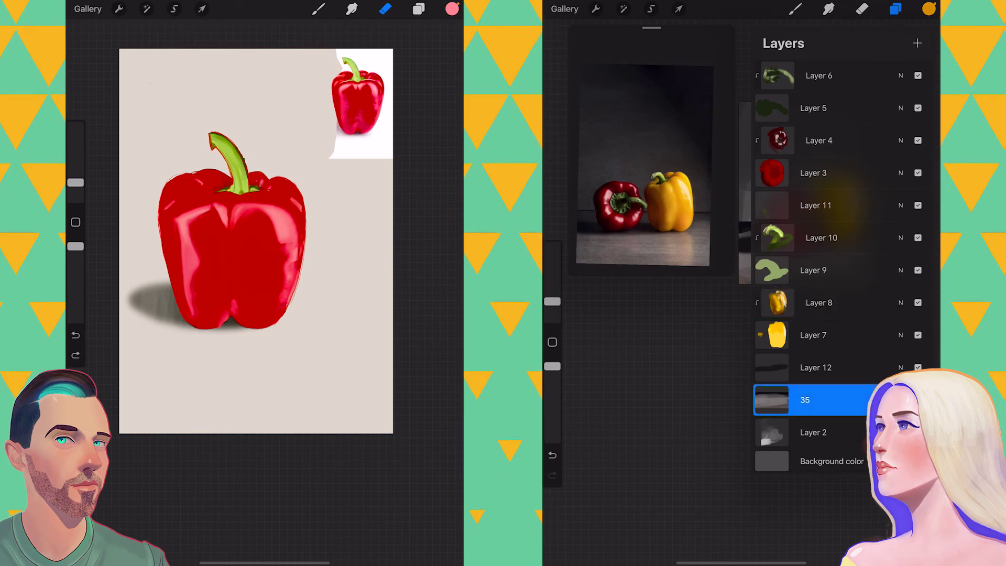
# Darken the red pepper slightly with Hue, Saturation, Brightness and choose a dark orange-brown paint.
pyautogui.click(147, 9)
pyautogui.click(153, 63)
pyautogui.click(795, 9)
pyautogui.click(929, 9)
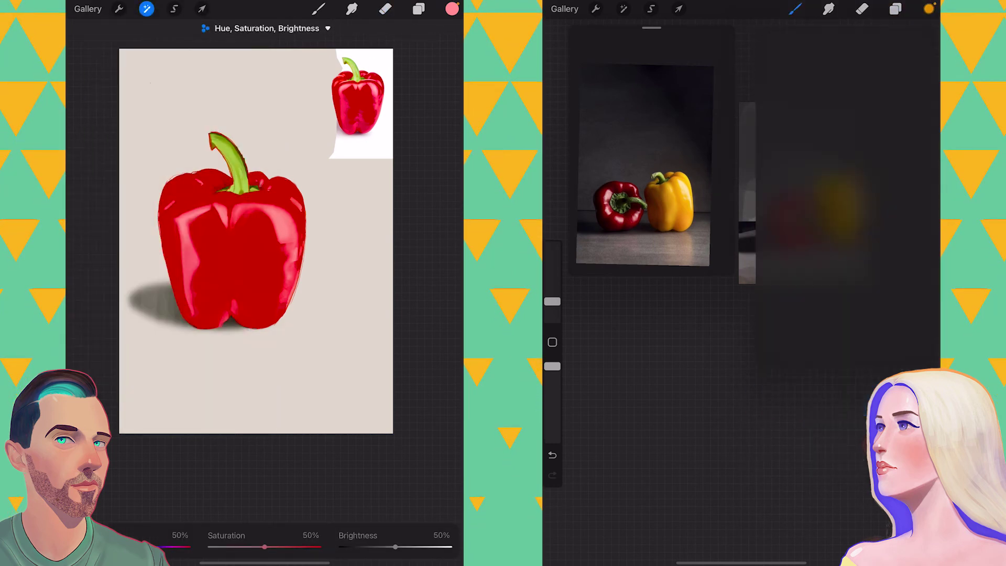
pyautogui.moveTo(865, 126); pyautogui.dragTo(856, 152)
pyautogui.moveTo(395, 547); pyautogui.dragTo(391, 547)
pyautogui.moveTo(856, 152); pyautogui.dragTo(844, 157)
pyautogui.click(930, 9)
pyautogui.click(385, 9)
pyautogui.moveTo(552, 302); pyautogui.dragTo(552, 273)
pyautogui.moveTo(75, 182); pyautogui.dragTo(75, 173)
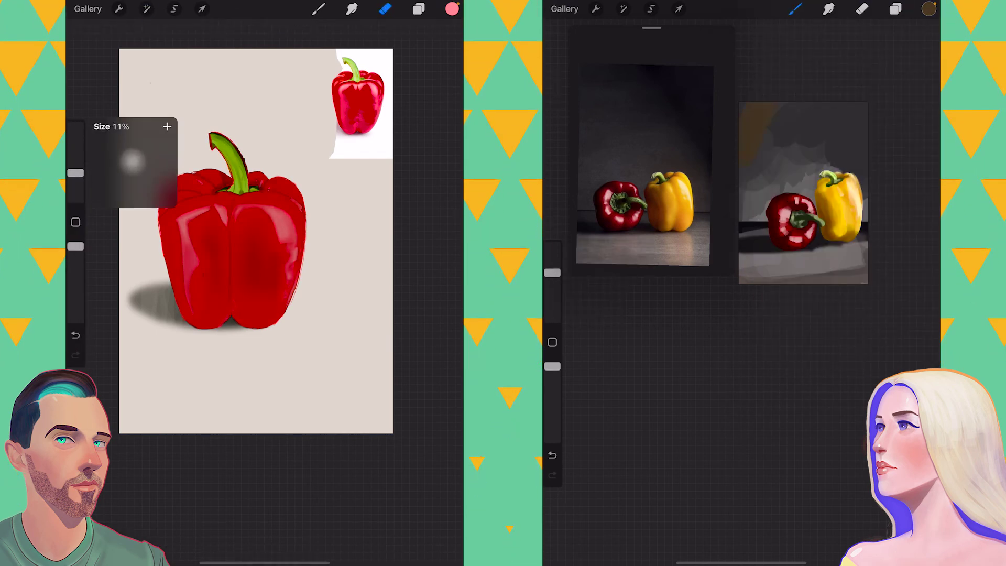
# Paint black strokes across the still life's top and top-right background.
pyautogui.click(930, 9)
pyautogui.click(834, 185)
pyautogui.click(795, 9)
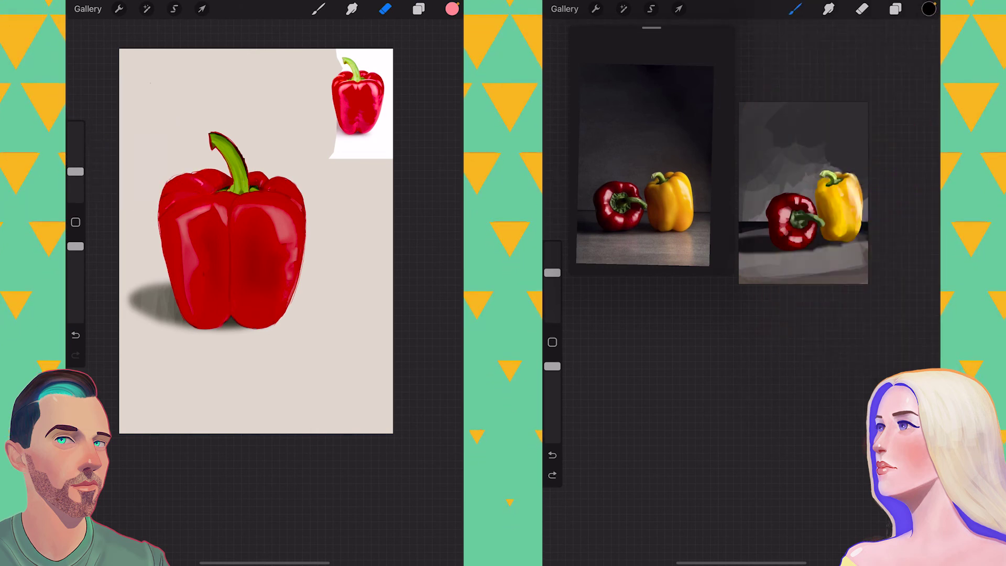
pyautogui.moveTo(745, 168); pyautogui.dragTo(807, 116)
pyautogui.moveTo(760, 152)
pyautogui.mouseDown()
pyautogui.moveTo(865, 115)
pyautogui.moveTo(865, 147)
pyautogui.mouseUp()
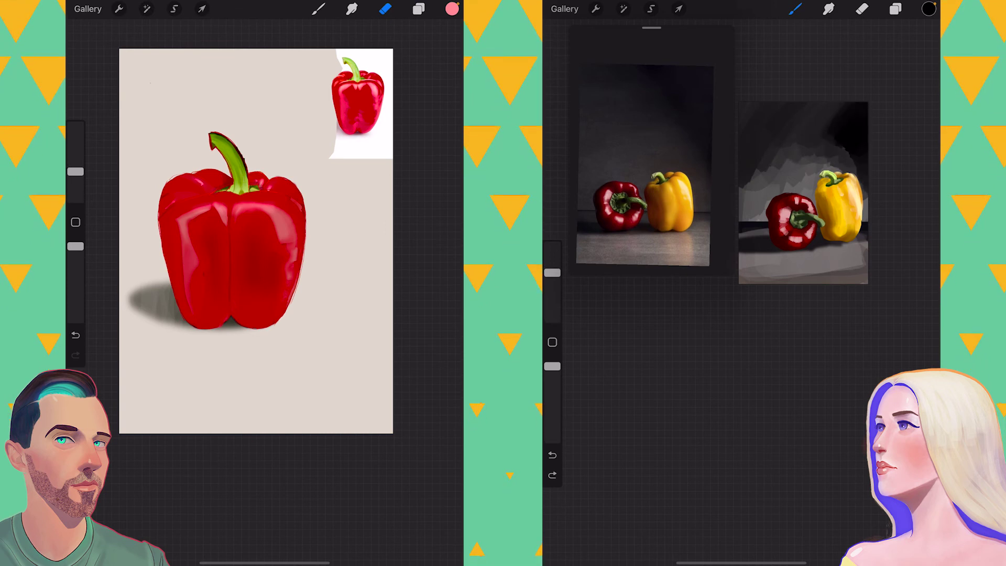
pyautogui.click(896, 9)
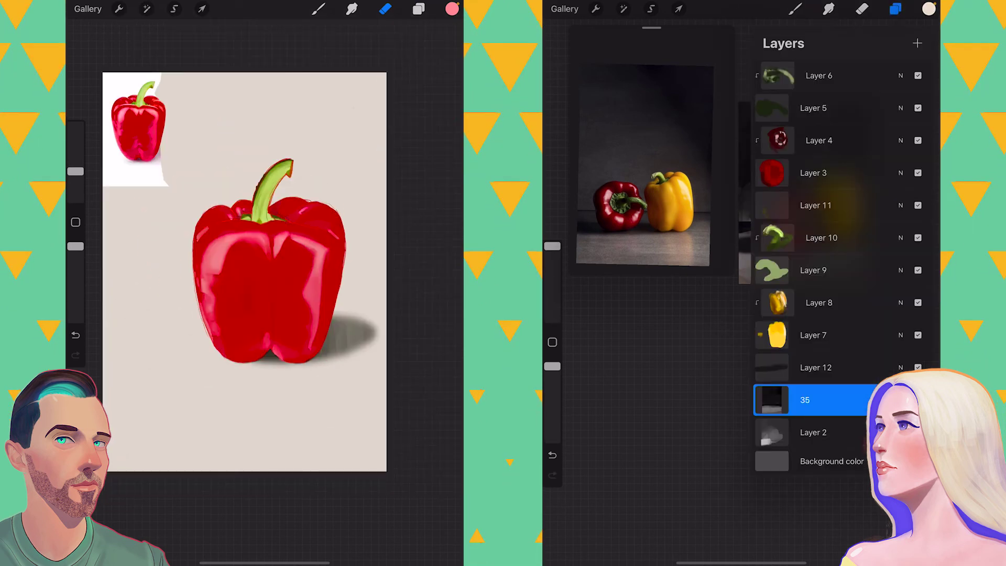
# Add still-life Layer 13 above layer 35 in Overlay mode, then select the red pepper's layer 35.
pyautogui.click(918, 43)
pyautogui.click(817, 399)
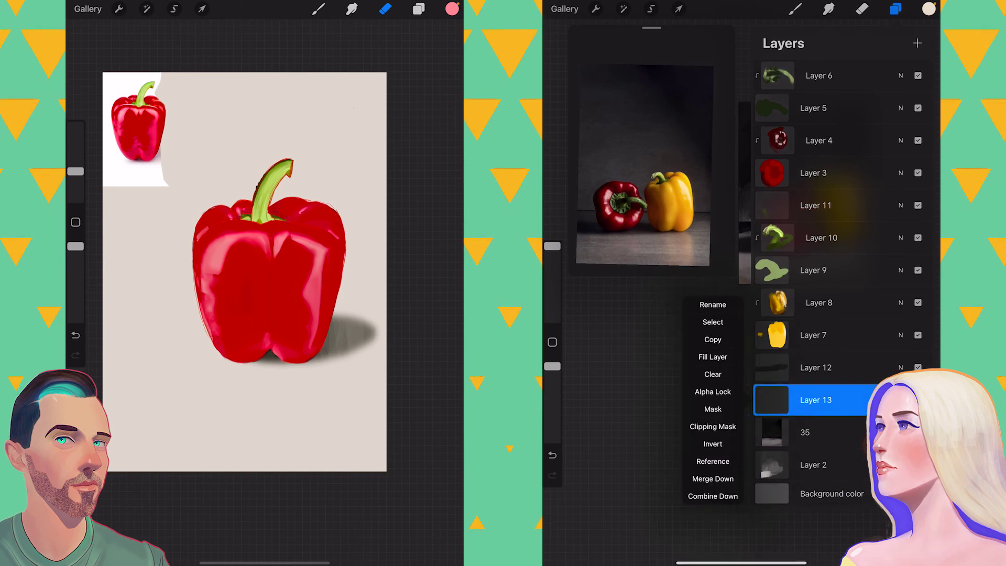
pyautogui.click(351, 9)
pyautogui.click(419, 9)
pyautogui.click(901, 399)
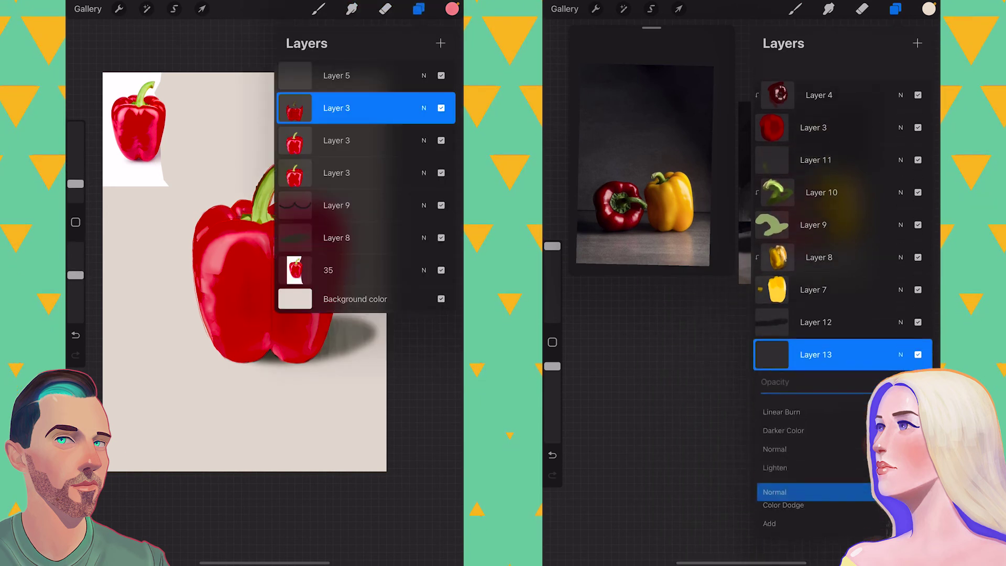
pyautogui.scroll(-3, 812, 472)
pyautogui.scroll(-2, 812, 472)
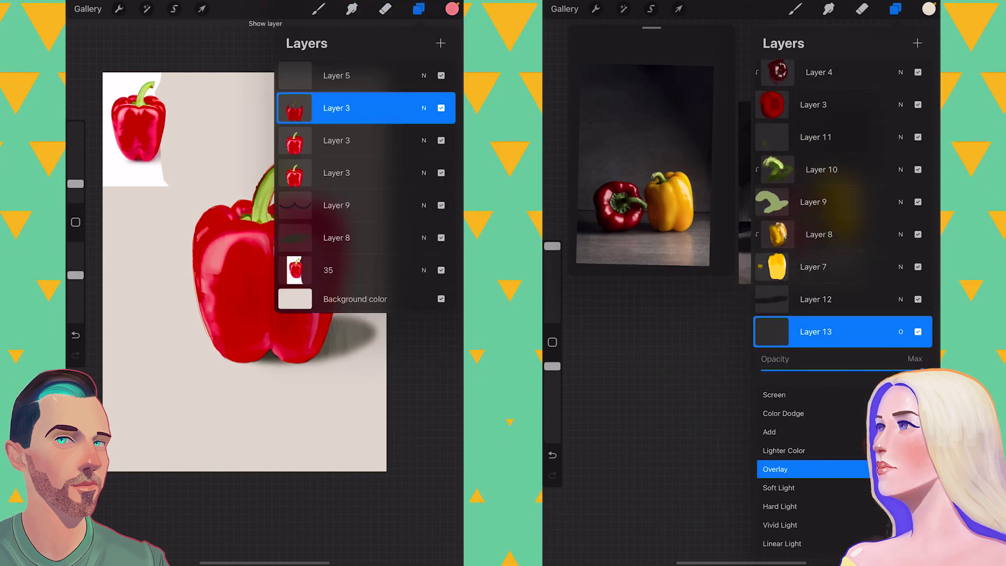
pyautogui.click(902, 332)
pyautogui.click(896, 9)
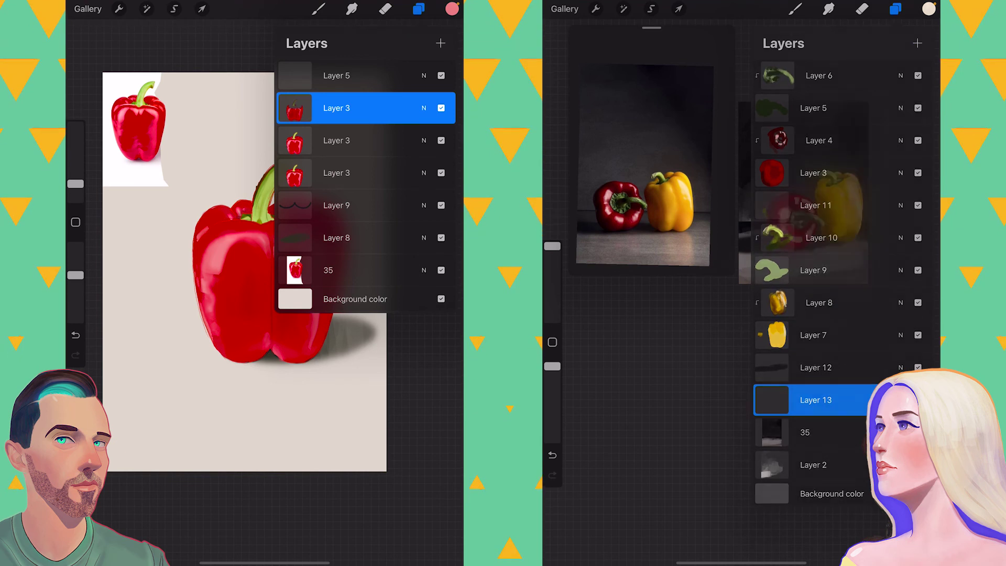
pyautogui.click(442, 108)
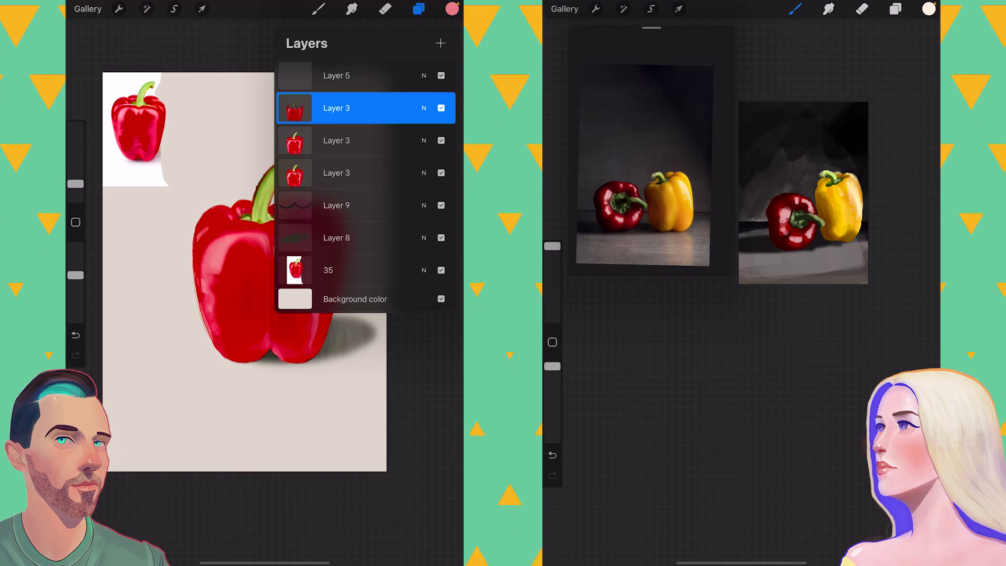
pyautogui.click(357, 270)
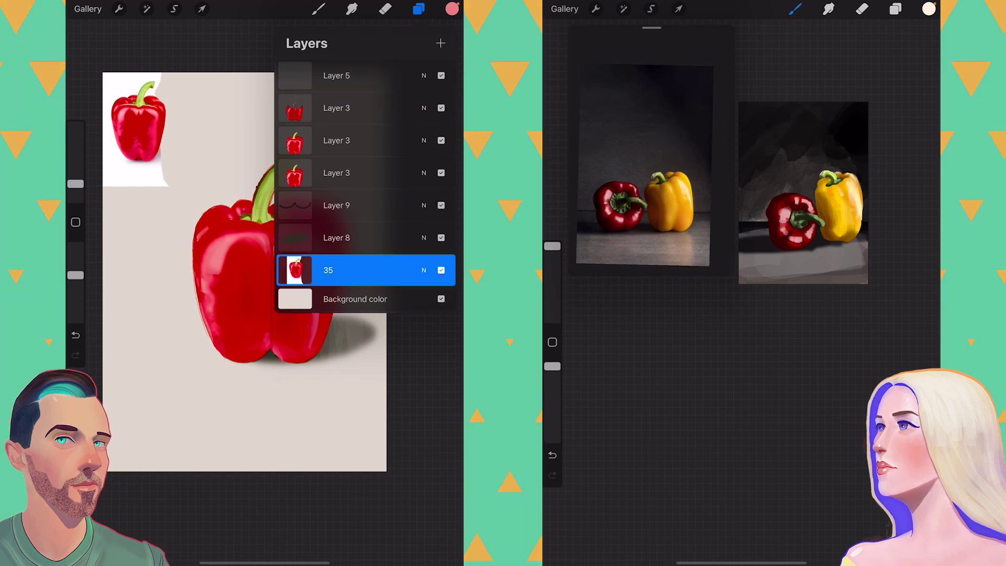
# Add a new layer to the red pepper painting and pick a tan shadow colour.
pyautogui.click(440, 43)
pyautogui.click(352, 9)
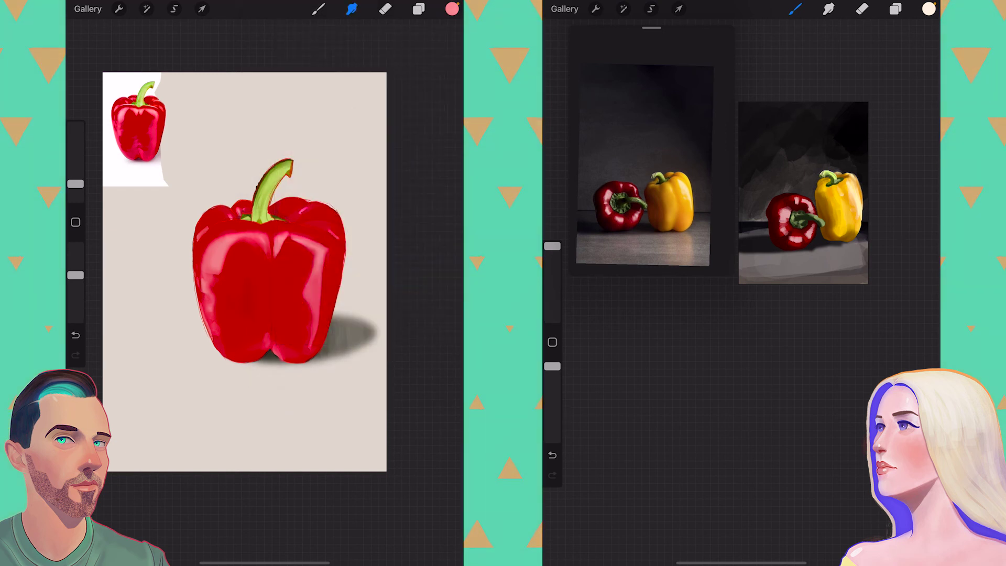
pyautogui.click(319, 8)
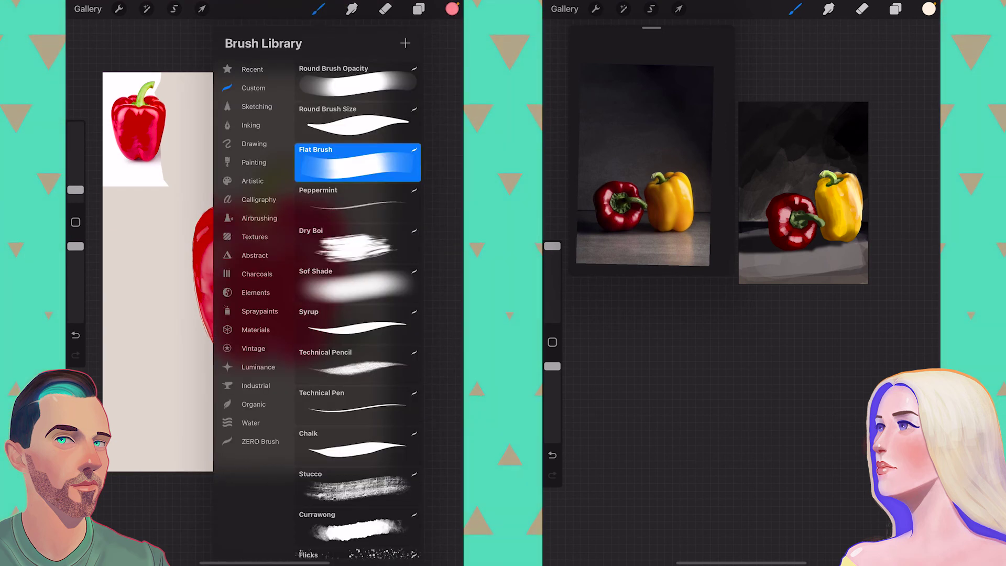
pyautogui.click(451, 8)
pyautogui.moveTo(442, 134)
pyautogui.mouseDown()
pyautogui.moveTo(389, 67)
pyautogui.moveTo(364, 109)
pyautogui.mouseUp()
# Enlarge the brush, paint a tan shadow under the red pepper, and select still-life Layer 35.
pyautogui.moveTo(552, 291); pyautogui.dragTo(553, 269)
pyautogui.moveTo(75, 189); pyautogui.dragTo(76, 167)
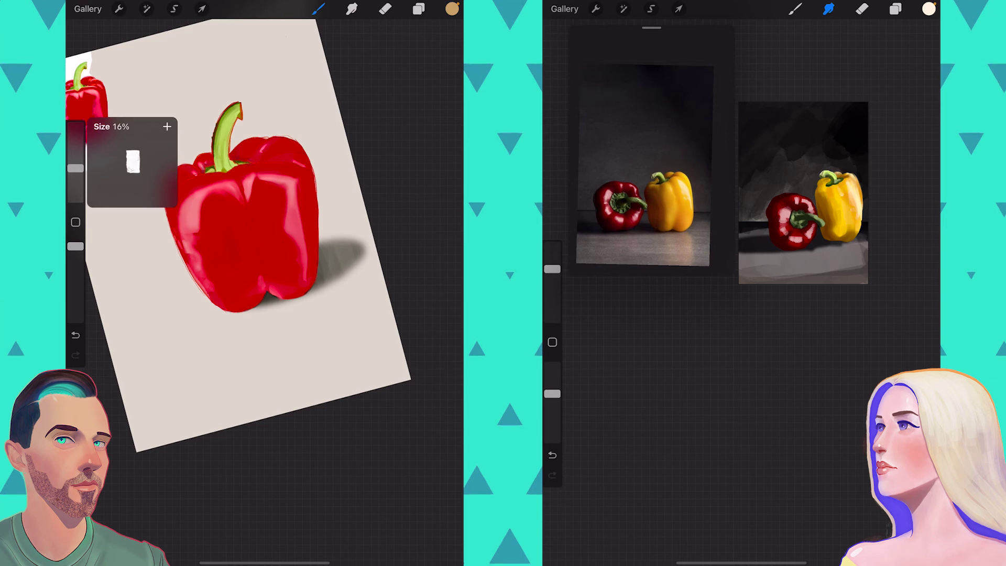
pyautogui.click(896, 9)
pyautogui.moveTo(230, 318)
pyautogui.mouseDown()
pyautogui.moveTo(357, 262)
pyautogui.moveTo(209, 314)
pyautogui.mouseUp()
pyautogui.click(805, 433)
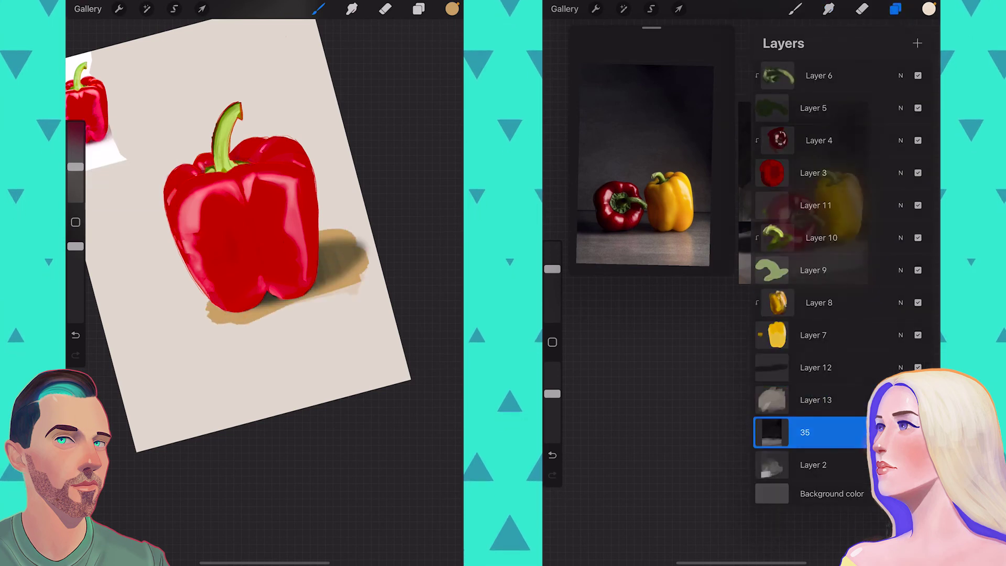
pyautogui.click(828, 8)
# Round the tan shadow into a fuller ellipse and open Layer 8's blend options.
pyautogui.moveTo(207, 272); pyautogui.dragTo(186, 301)
pyautogui.moveTo(194, 317); pyautogui.dragTo(309, 322)
pyautogui.moveTo(241, 328); pyautogui.dragTo(356, 288)
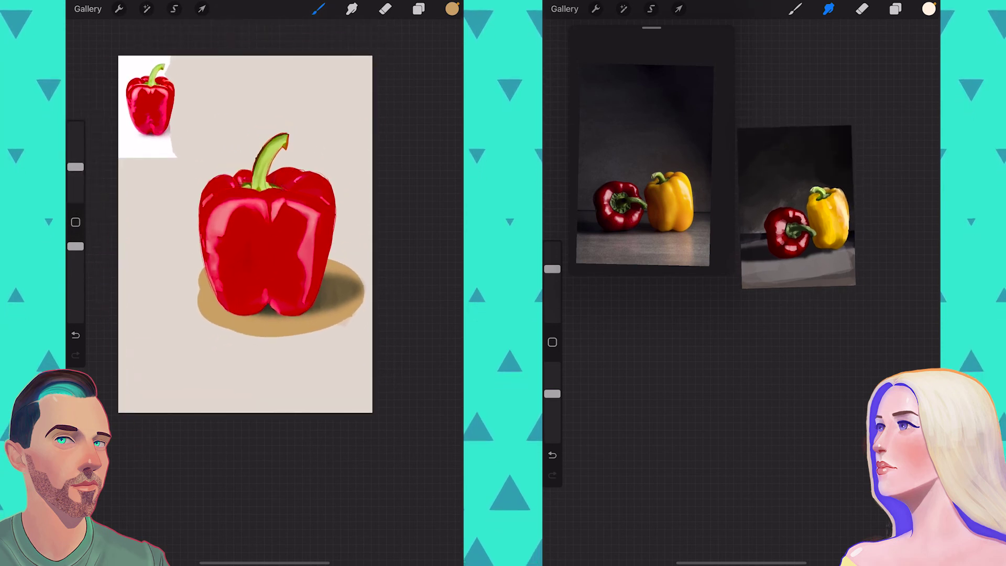
pyautogui.click(419, 9)
pyautogui.click(424, 269)
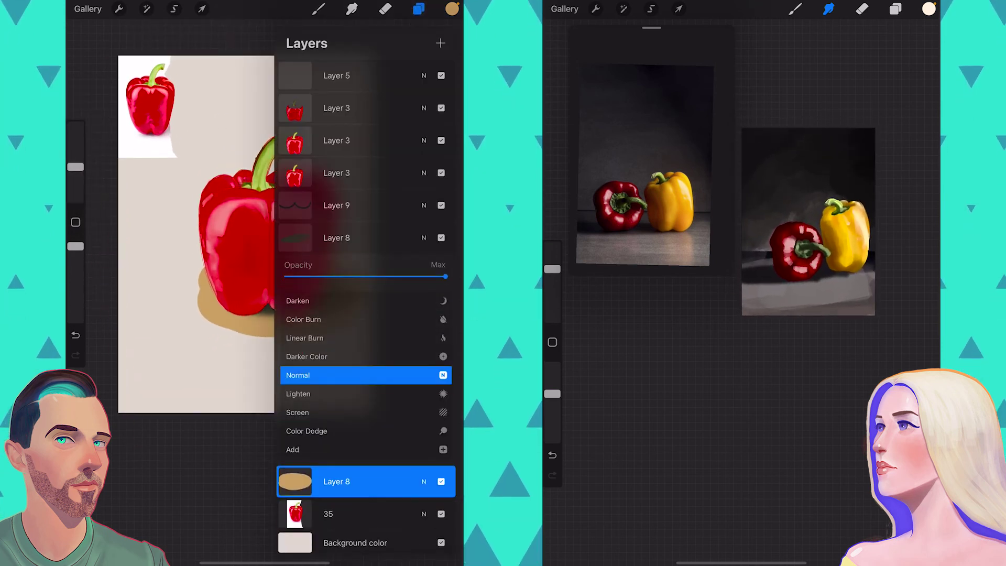
# Add a new still-life layer, then make Layer 5 active in the red pepper painting.
pyautogui.click(929, 9)
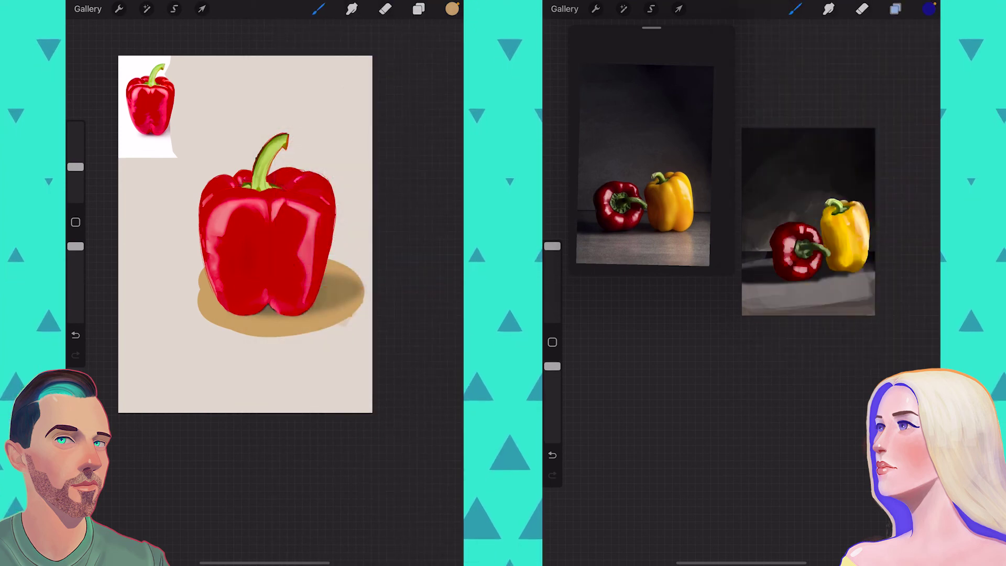
pyautogui.click(895, 9)
pyautogui.click(955, 42)
pyautogui.click(896, 8)
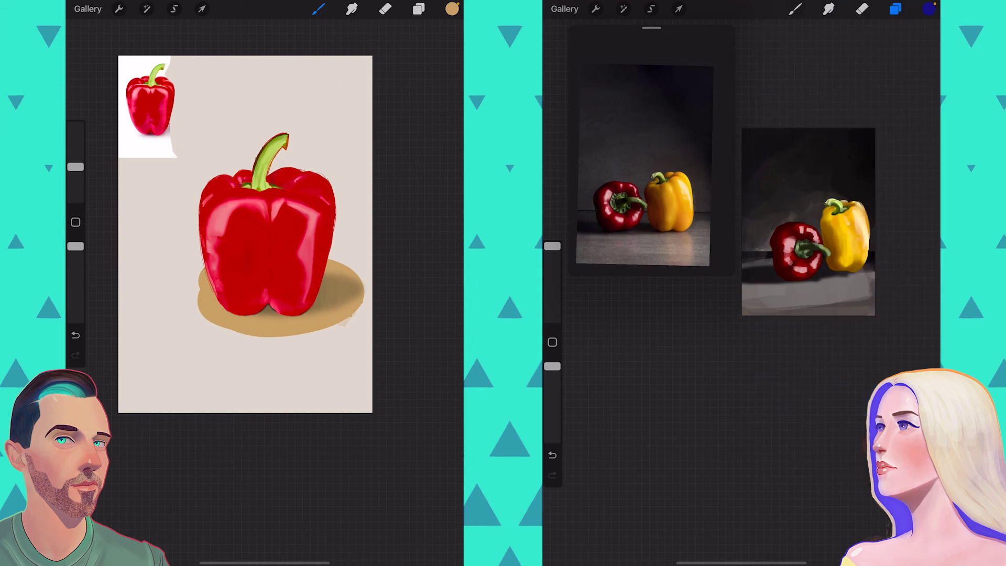
pyautogui.scroll(5, 288, 126)
pyautogui.scroll(-2, 264, 236)
pyautogui.click(419, 9)
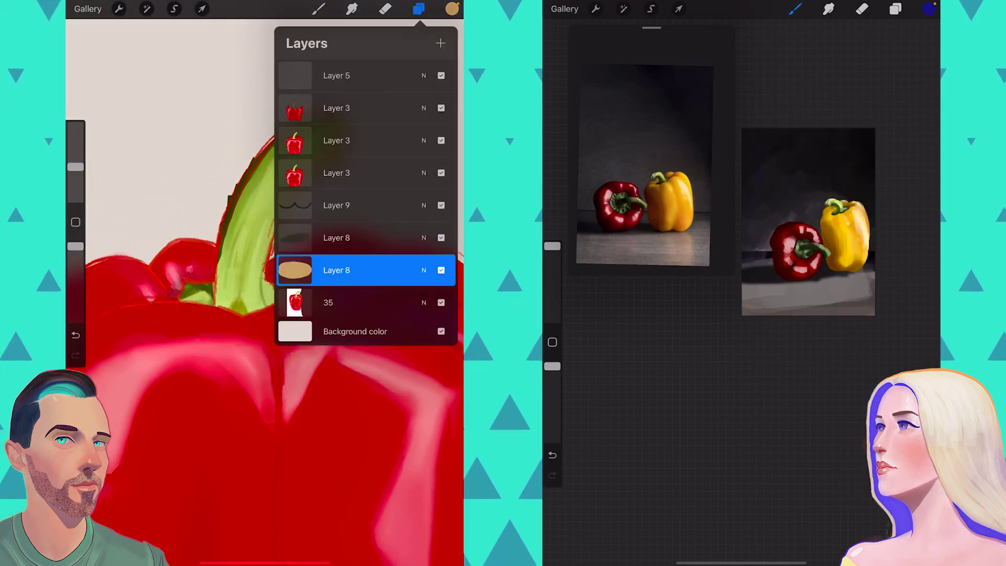
pyautogui.click(346, 75)
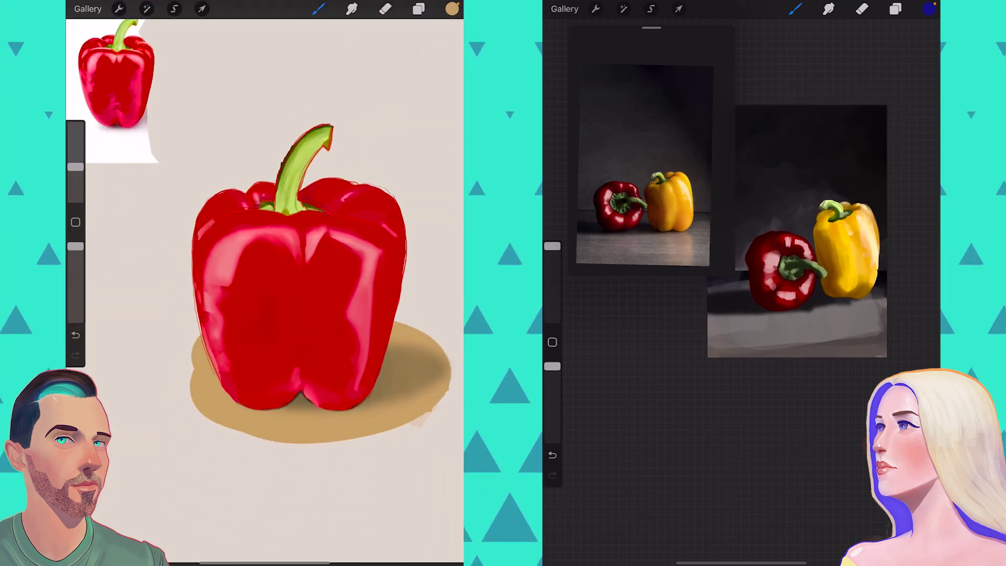
# Reposition the reference photo, then close the floating Reference window.
pyautogui.moveTo(636, 176); pyautogui.dragTo(664, 125)
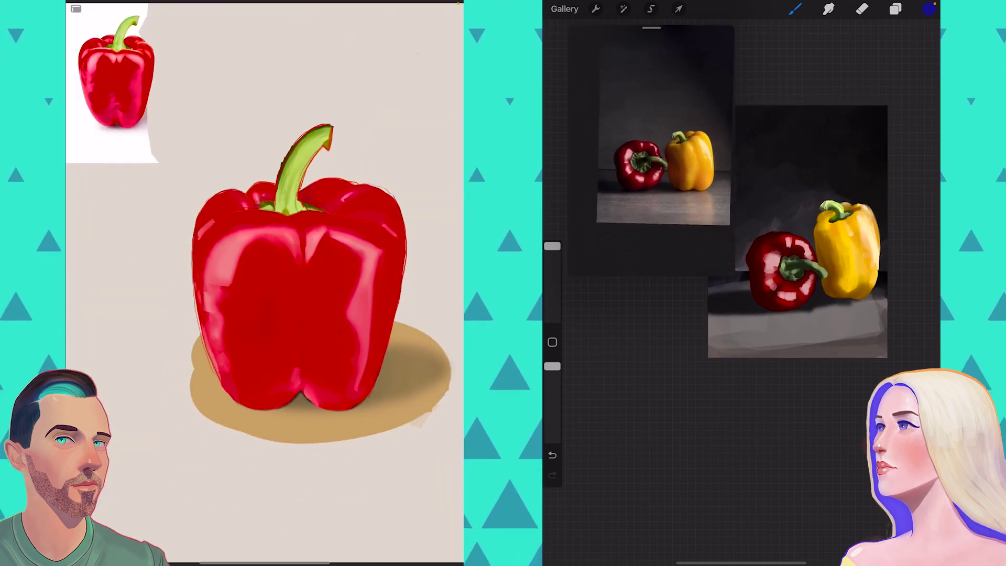
pyautogui.scroll(3, 265, 252)
pyautogui.click(663, 157)
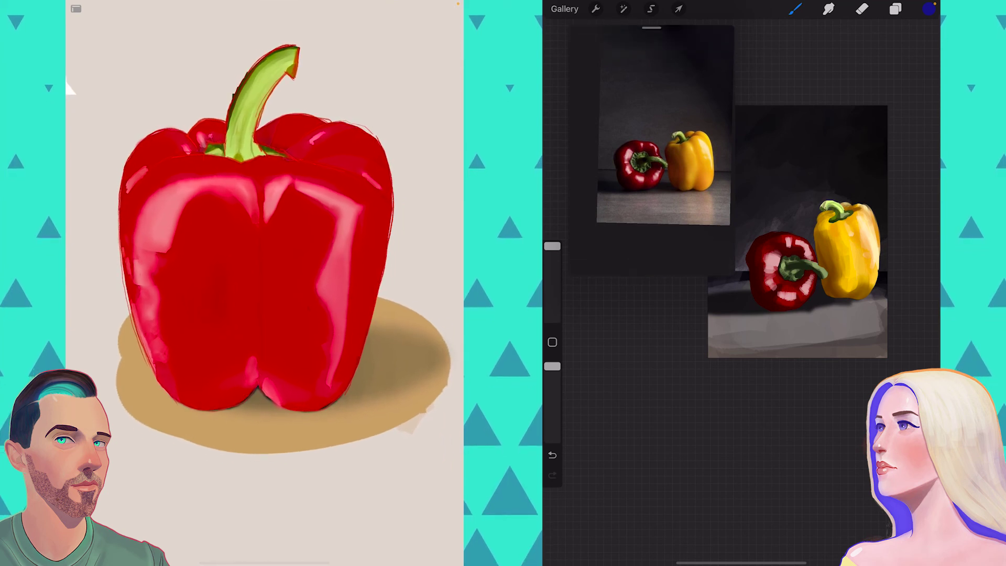
pyautogui.click(663, 157)
pyautogui.click(723, 100)
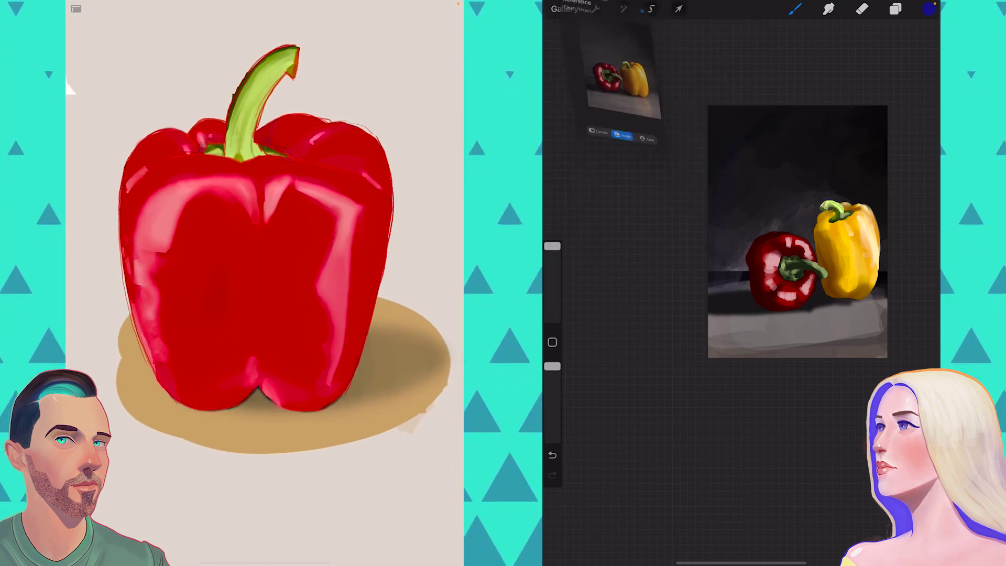
# Zoom into the still-life canvas and toggle full-screen view on and off.
pyautogui.scroll(3, 760, 314)
pyautogui.scroll(2, 760, 314)
pyautogui.scroll(2, 761, 314)
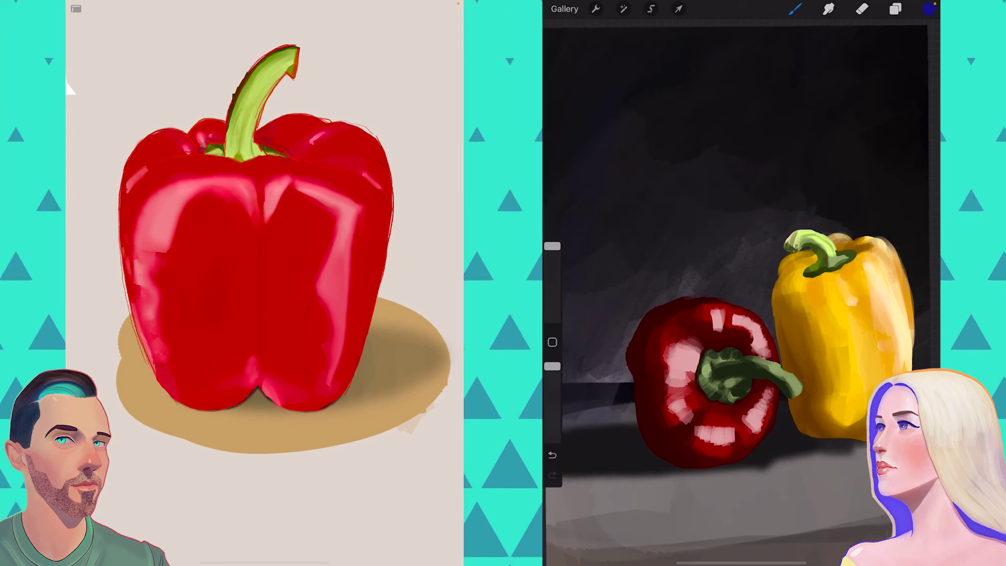
pyautogui.scroll(1, 760, 315)
pyautogui.hotkey('ctrl', 'f')
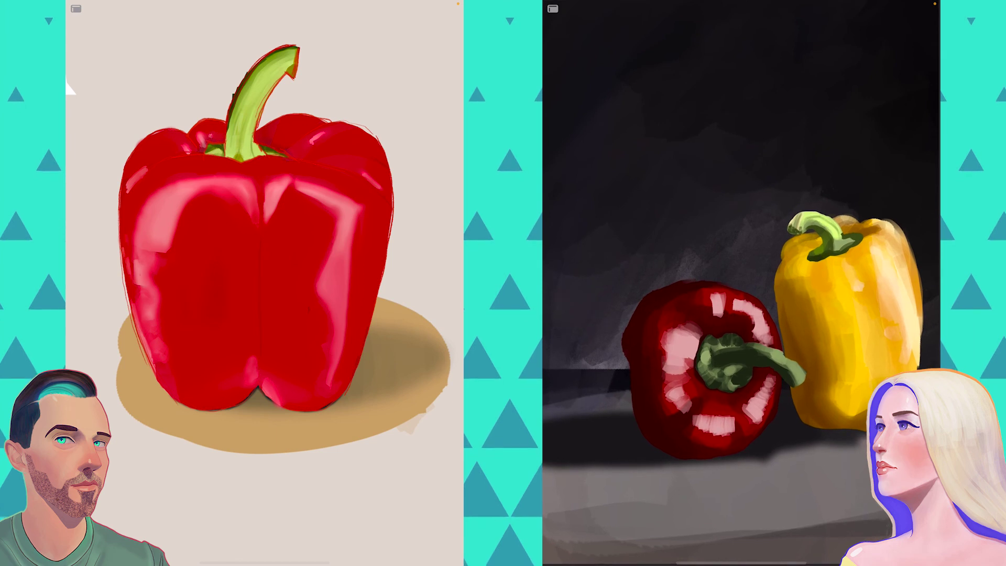
pyautogui.hotkey('ctrl', 'f')
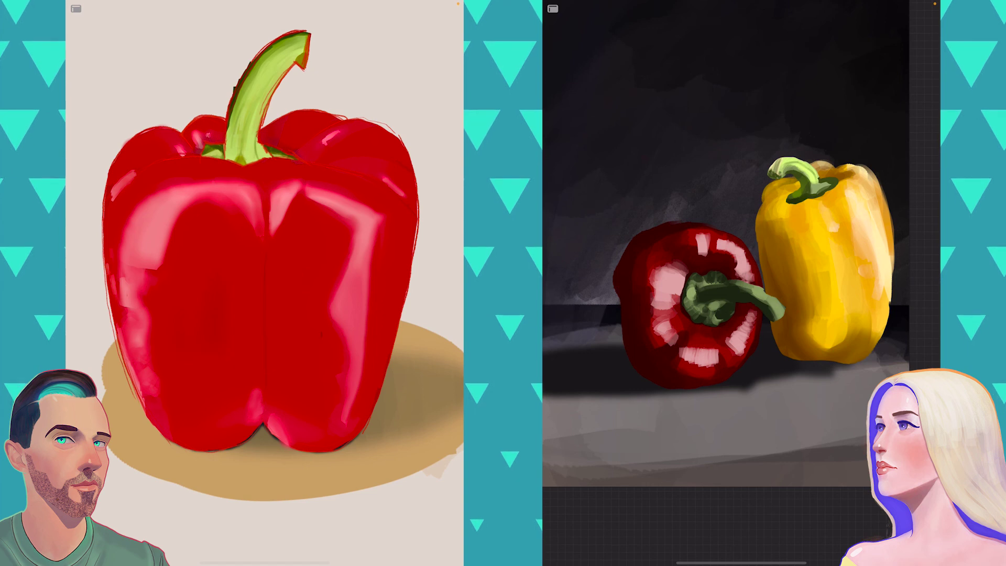
# Exit full-screen on the red pepper canvas to restore the toolbar and sidebar.
pyautogui.click(76, 9)
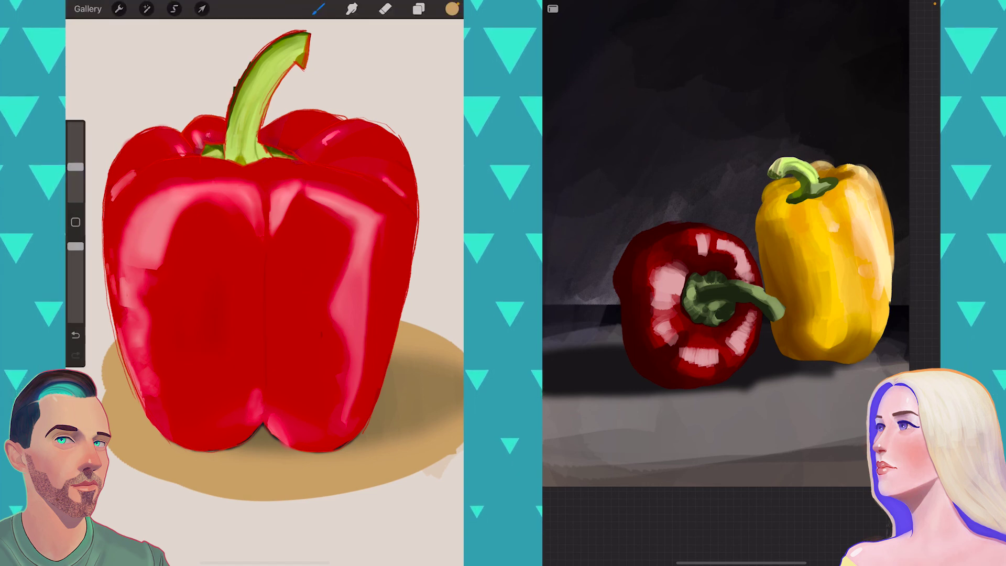
# Toggle the top Layer 3's visibility to compare, then make it the active layer.
pyautogui.click(419, 8)
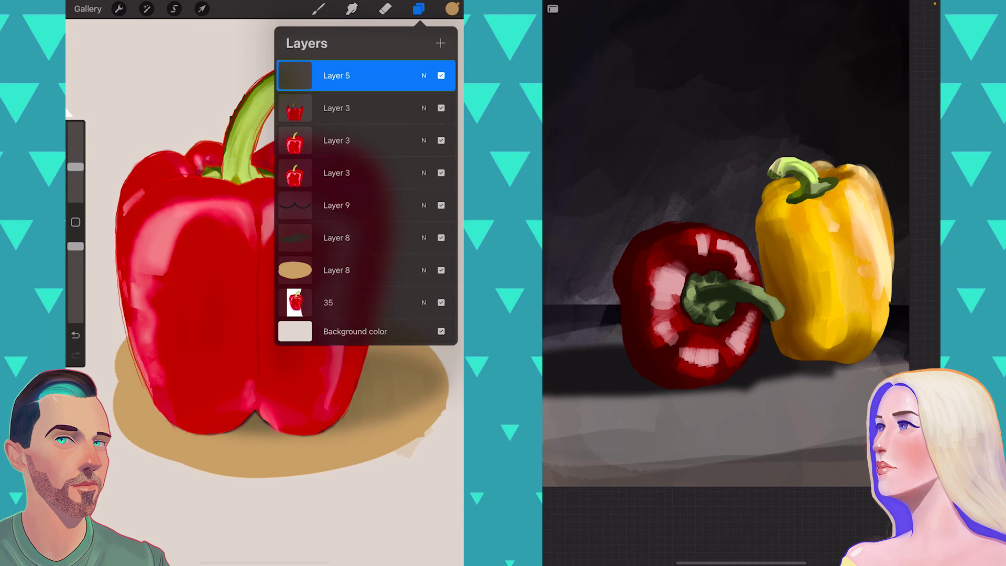
pyautogui.scroll(-2, 210, 288)
pyautogui.scroll(-2, 210, 288)
pyautogui.scroll(-2, 210, 288)
pyautogui.scroll(-1, 210, 288)
pyautogui.click(441, 108)
pyautogui.click(441, 108)
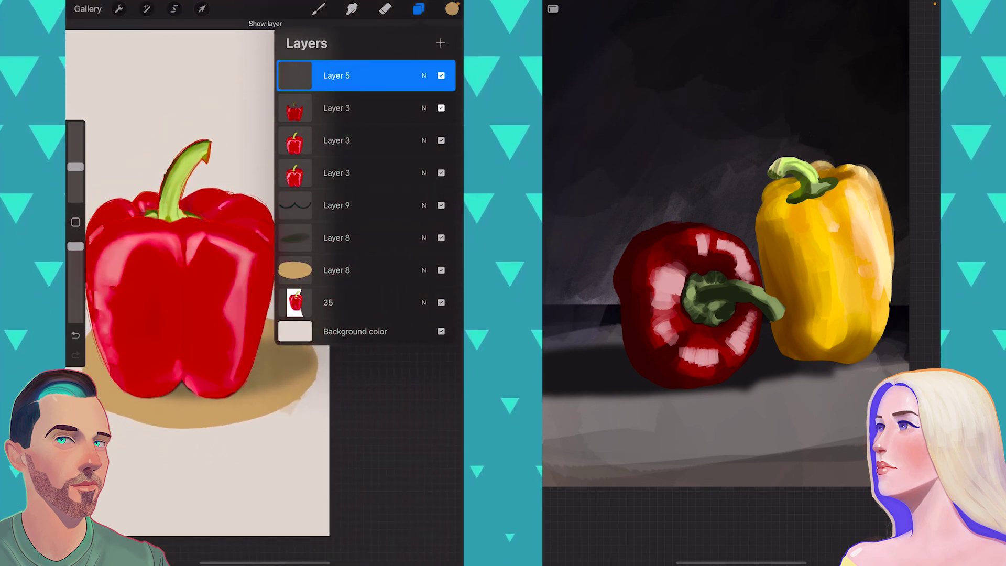
pyautogui.click(357, 108)
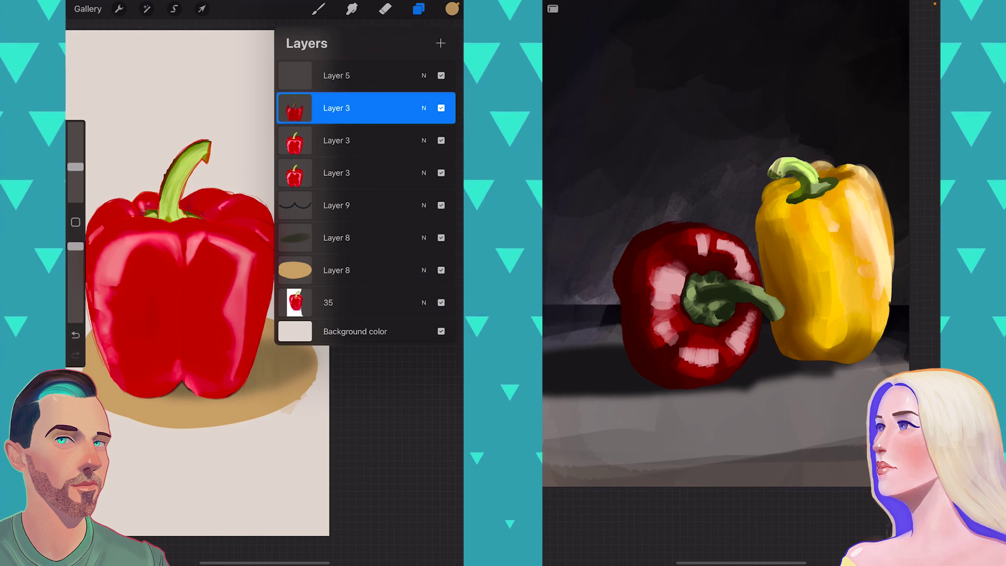
# Move the faded Layer 3 pepper copy onto the painted pepper, then hide it.
pyautogui.click(201, 9)
pyautogui.moveTo(178, 262); pyautogui.dragTo(139, 184)
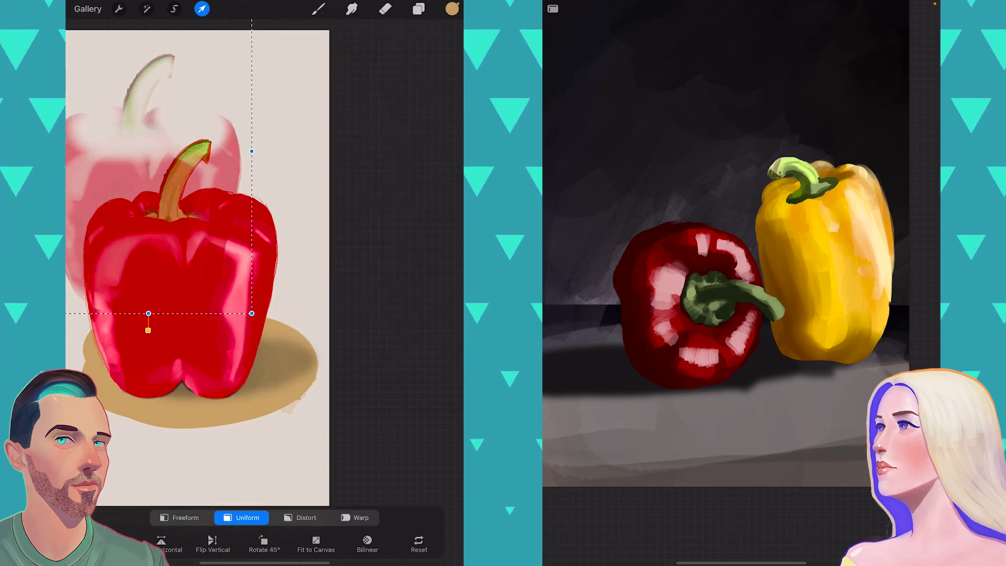
pyautogui.scroll(-2, 215, 262)
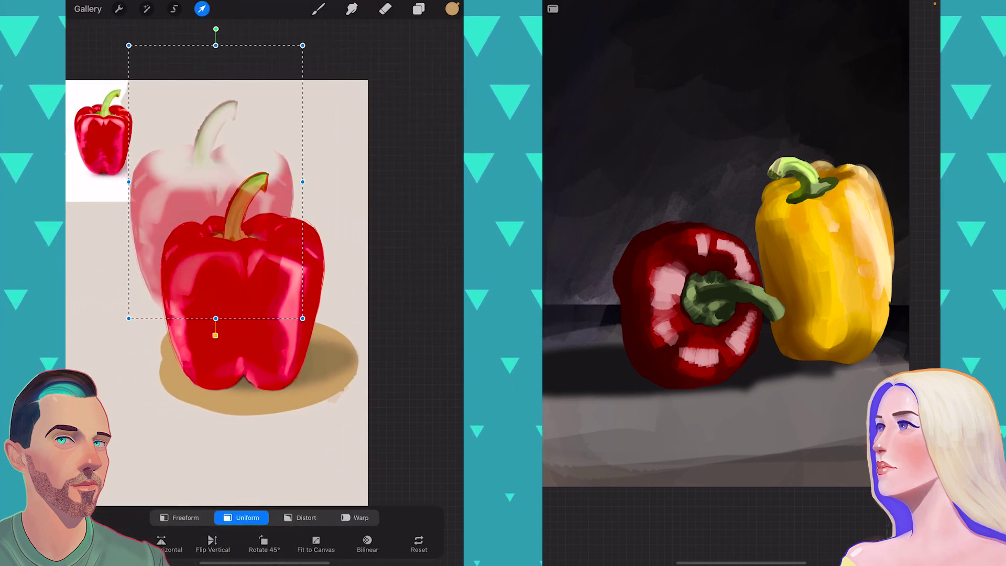
pyautogui.moveTo(225, 251); pyautogui.dragTo(257, 323)
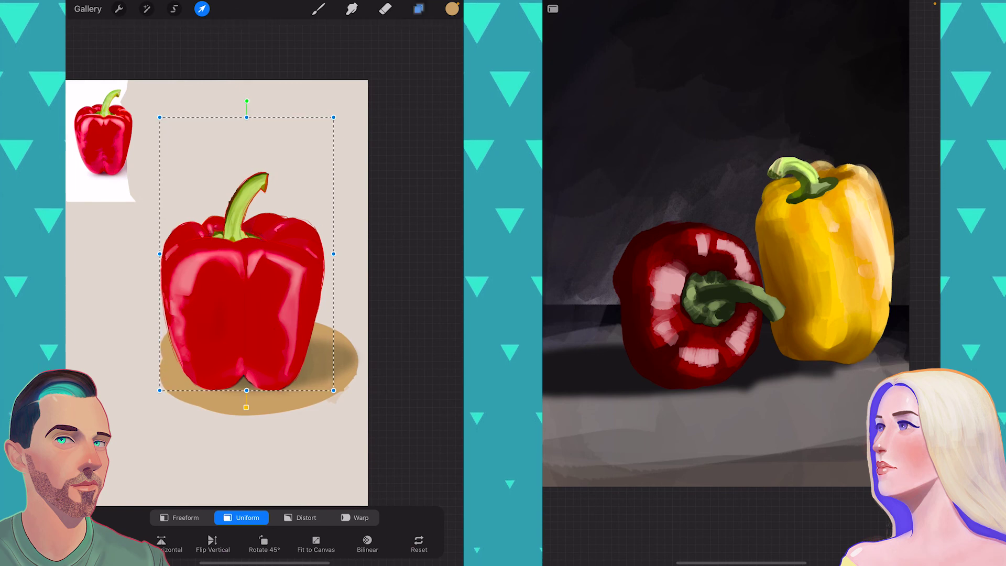
pyautogui.click(418, 9)
pyautogui.click(442, 108)
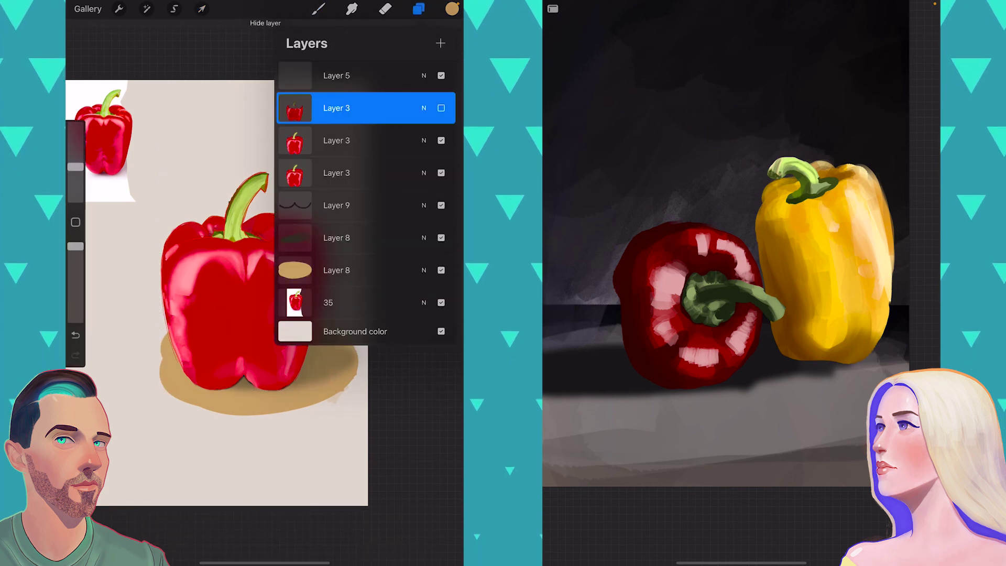
pyautogui.click(318, 9)
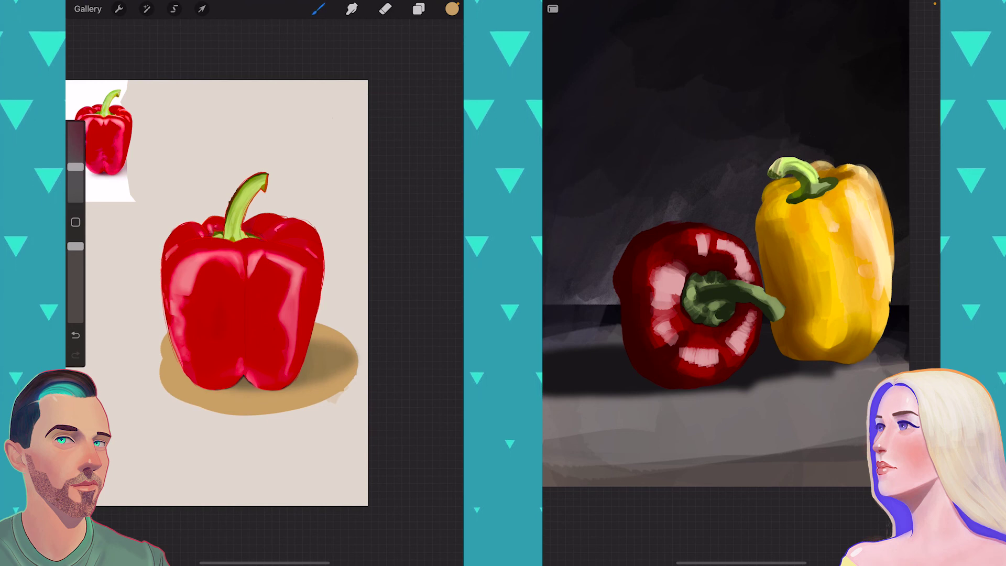
pyautogui.click(385, 9)
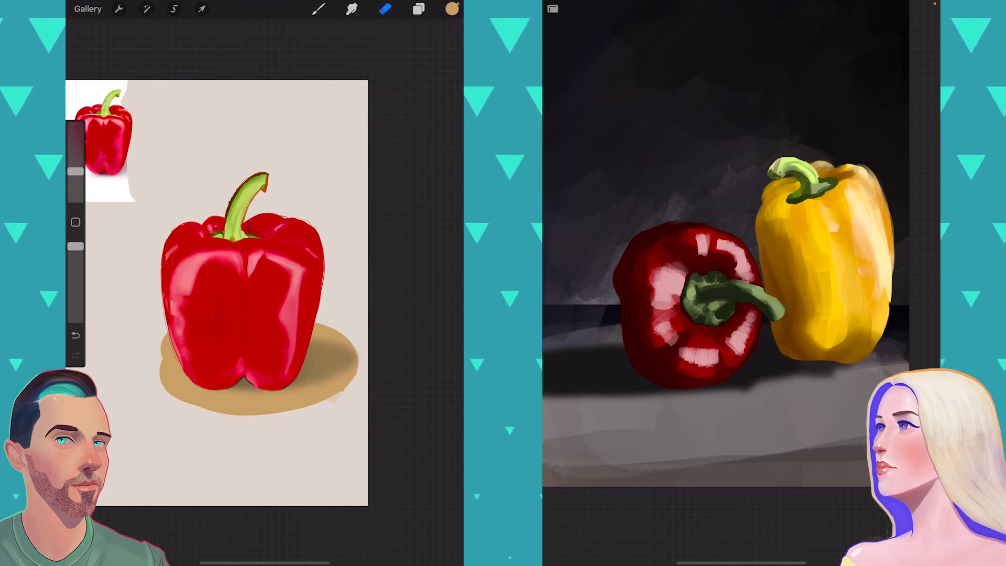
pyautogui.moveTo(76, 171); pyautogui.dragTo(76, 167)
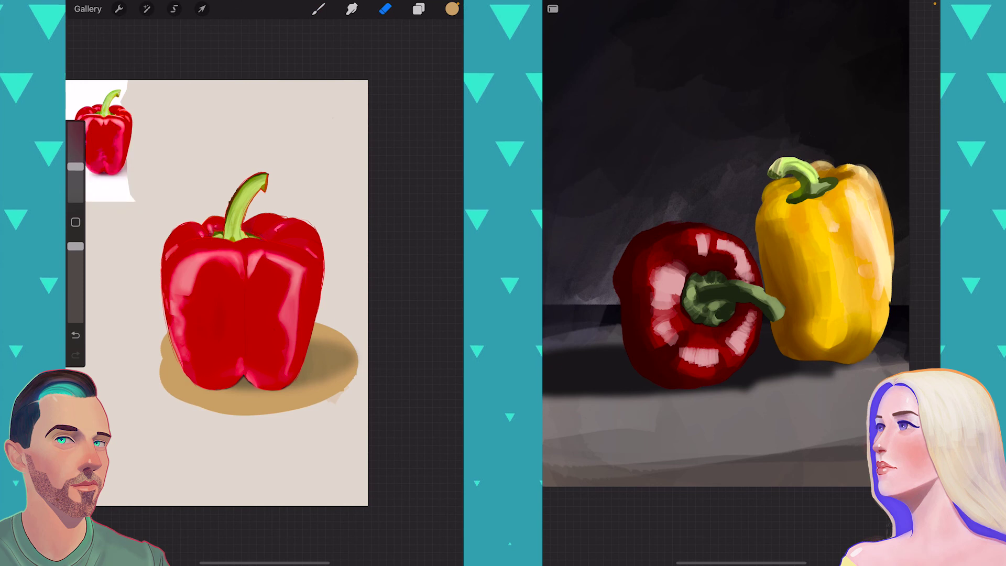
pyautogui.moveTo(226, 267); pyautogui.dragTo(283, 261)
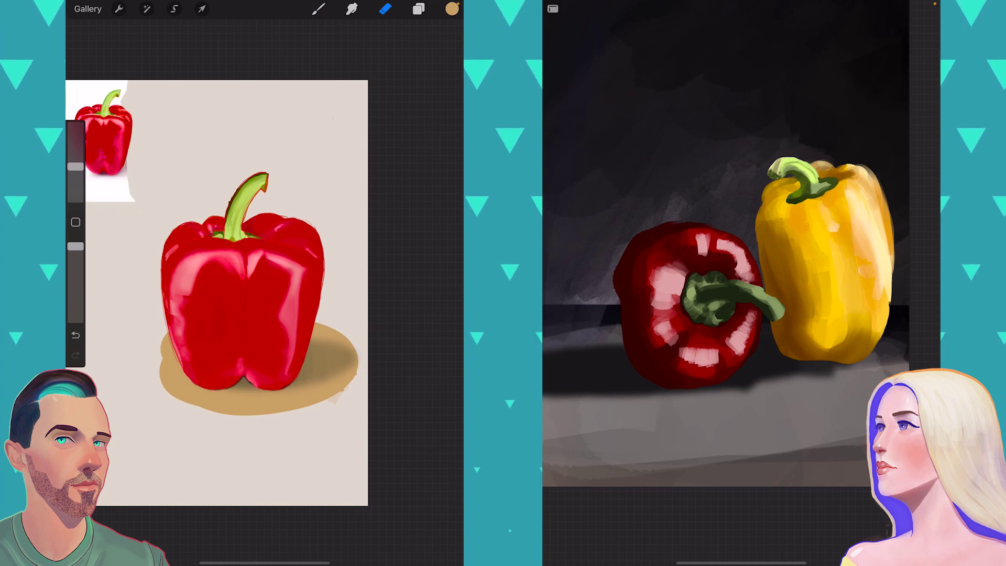
pyautogui.hotkey('ctrl', 'z')
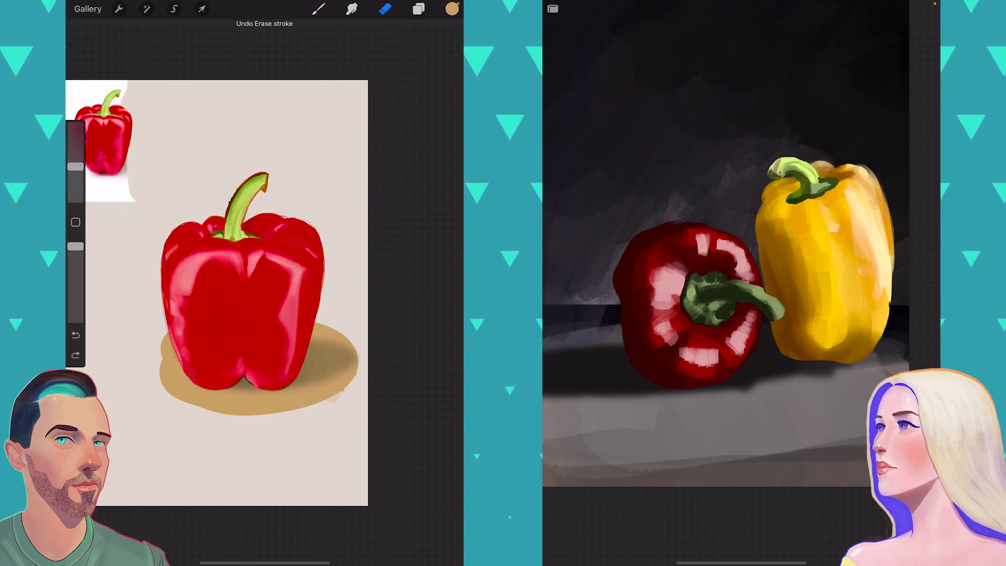
pyautogui.scroll(3, 236, 288)
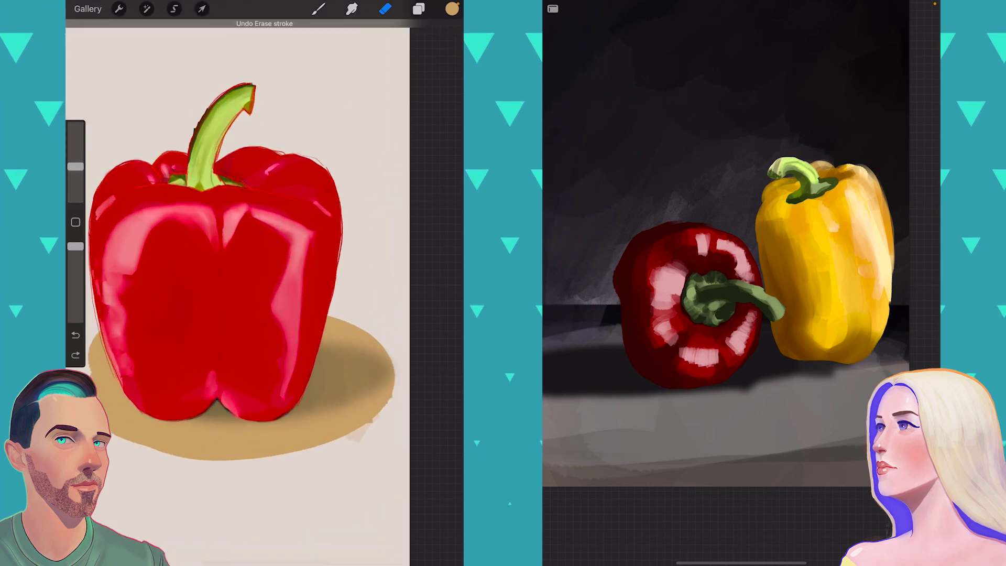
pyautogui.moveTo(236, 288); pyautogui.dragTo(270, 286)
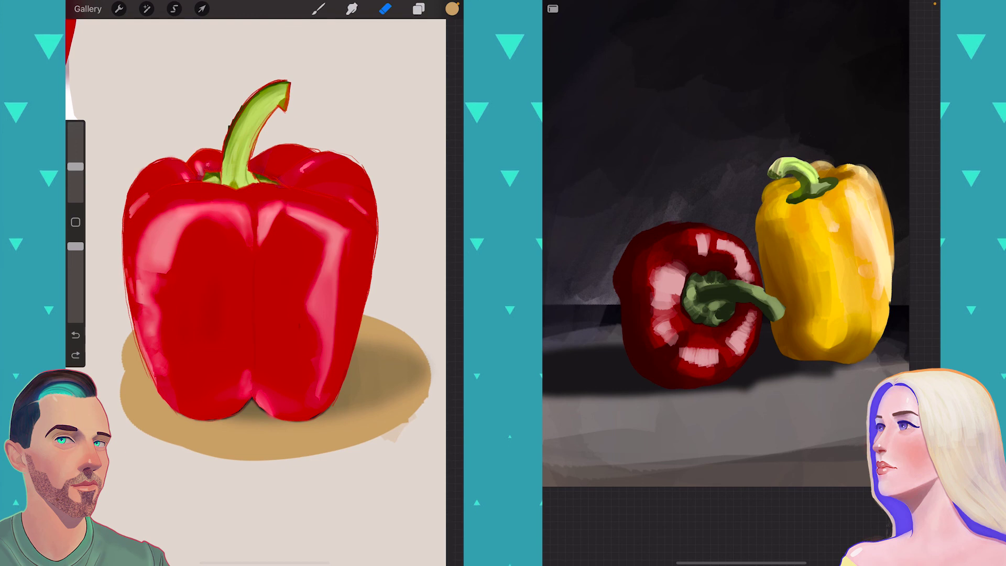
pyautogui.scroll(-2, 257, 262)
pyautogui.press('b')
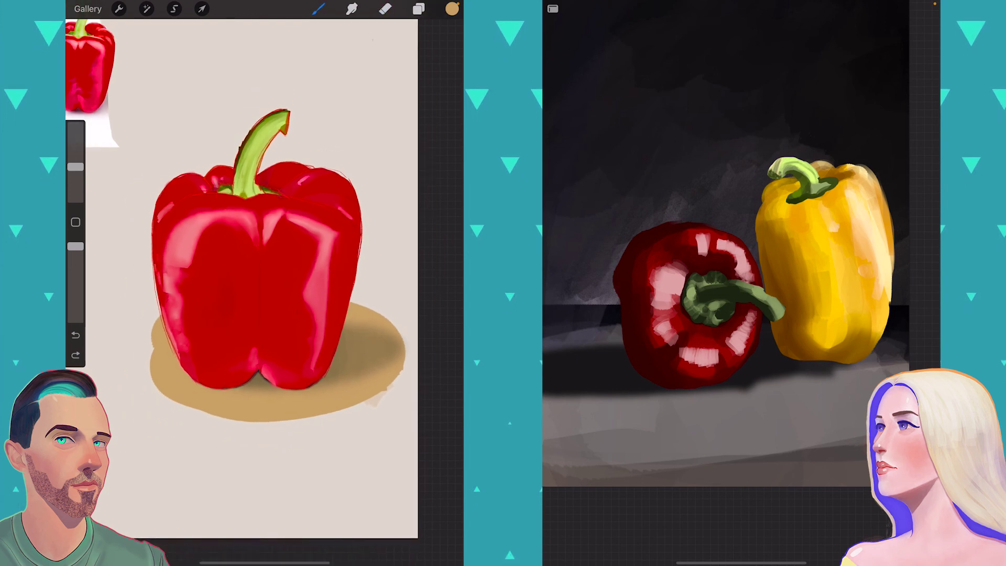